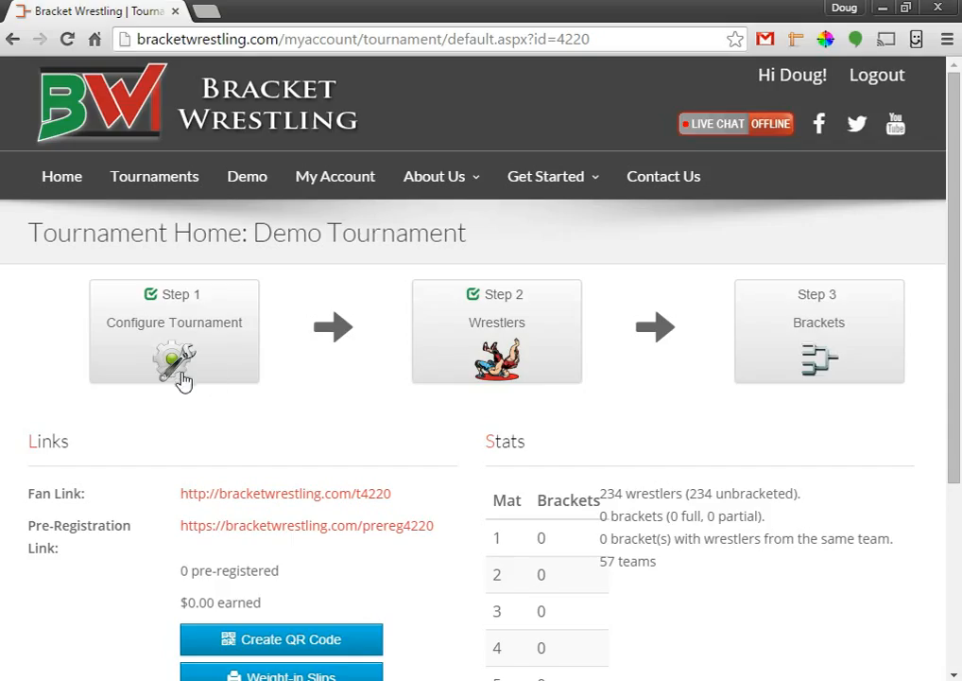
Open the Demo Tournament's Brackets page and bring up the Generate Brackets options.
click(811, 327)
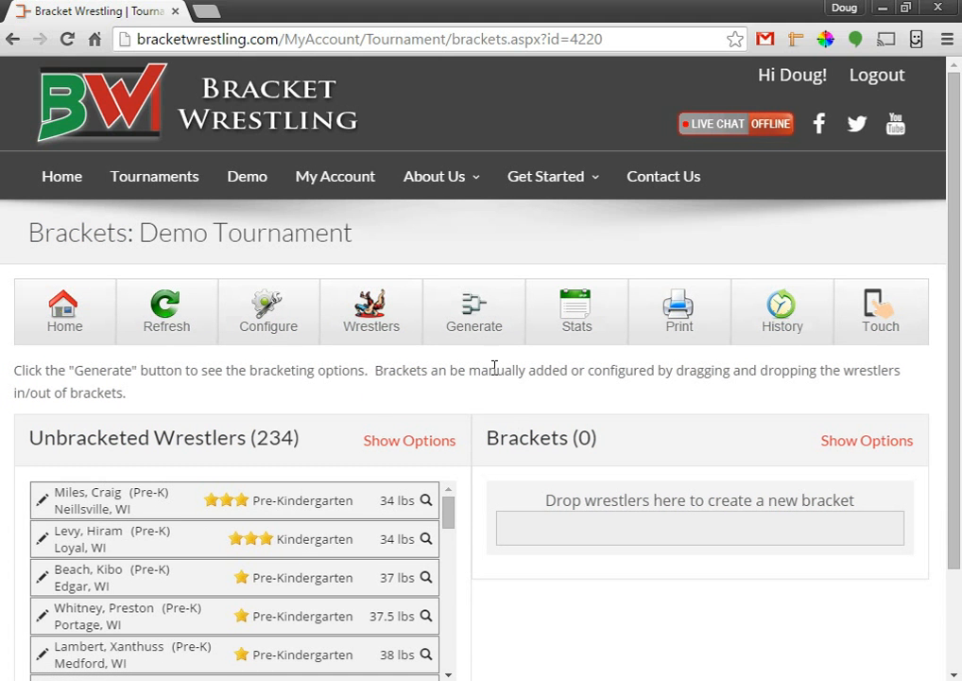
scroll(523, 374, down, 1)
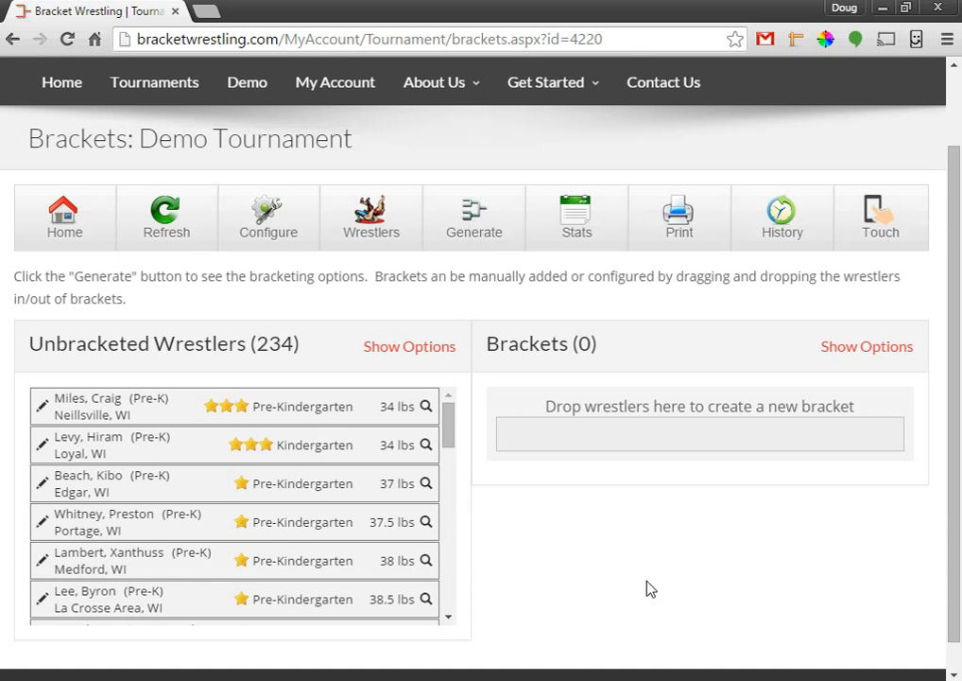
click(485, 230)
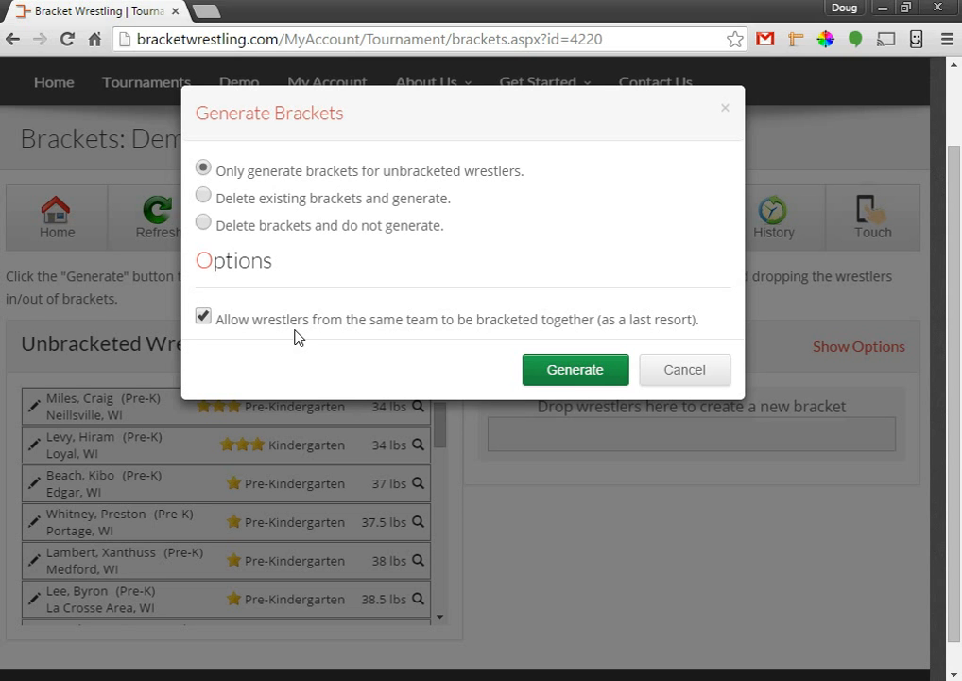
Generate brackets only for unbracketed wrestlers, then dismiss the Tournament Statistics summary.
click(565, 372)
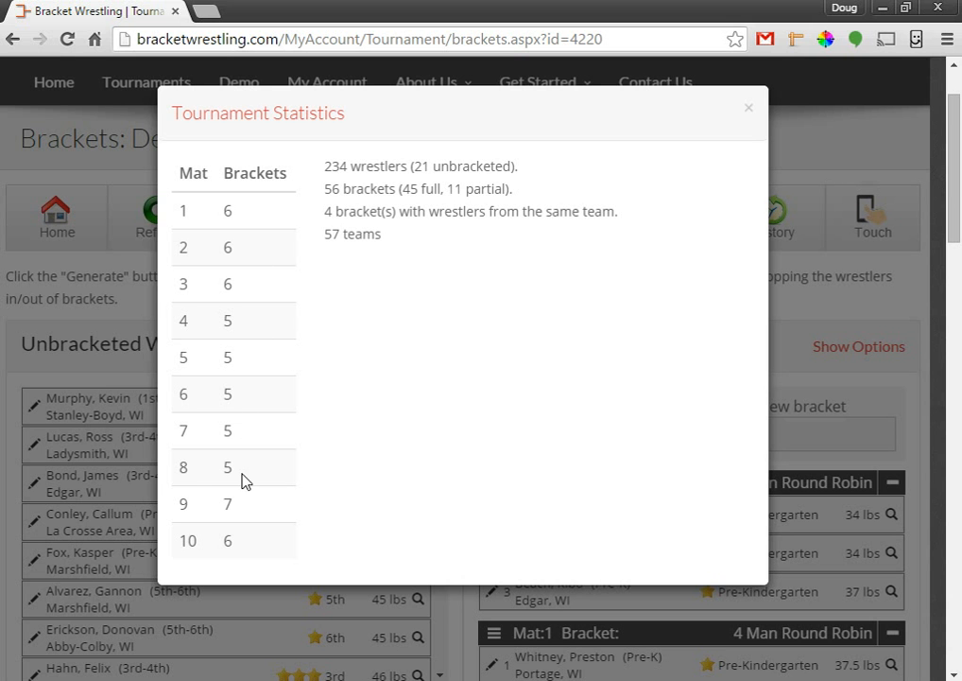
click(749, 115)
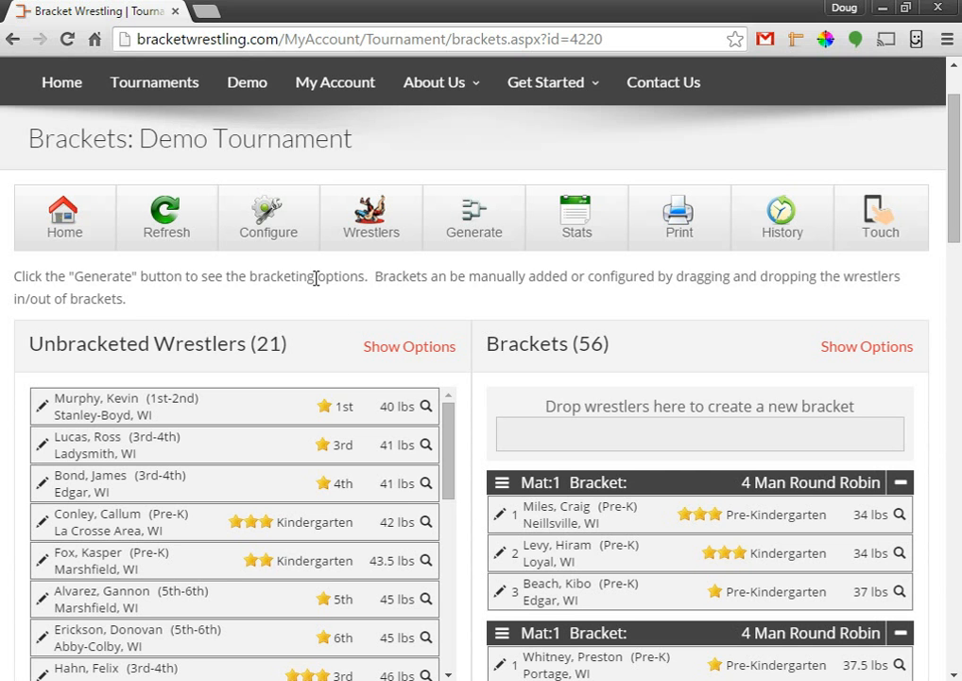
scroll(313, 276, down, 1)
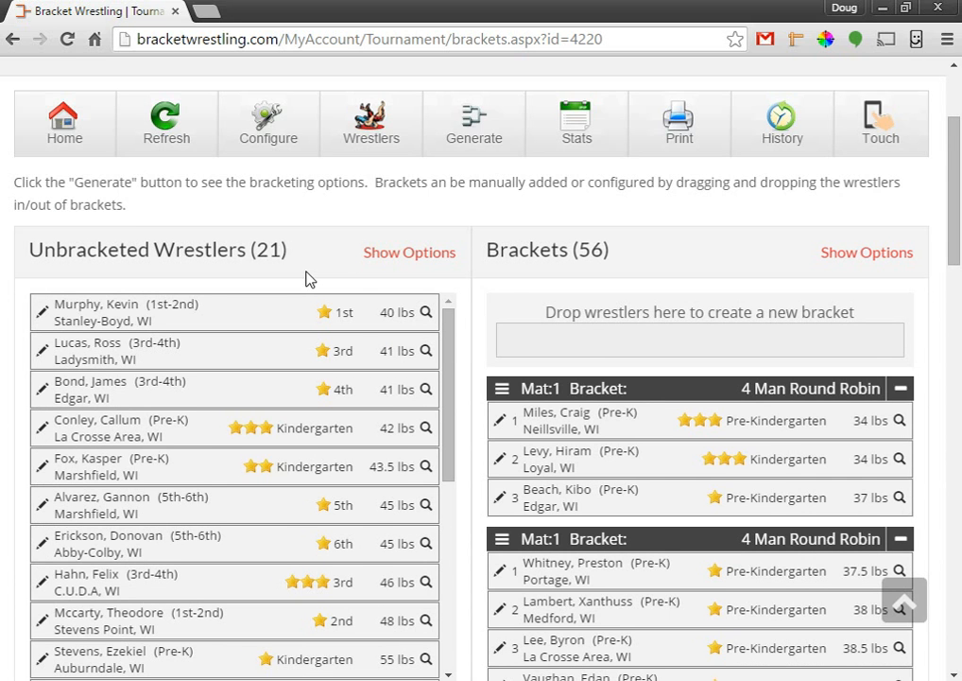
scroll(595, 326, down, 2)
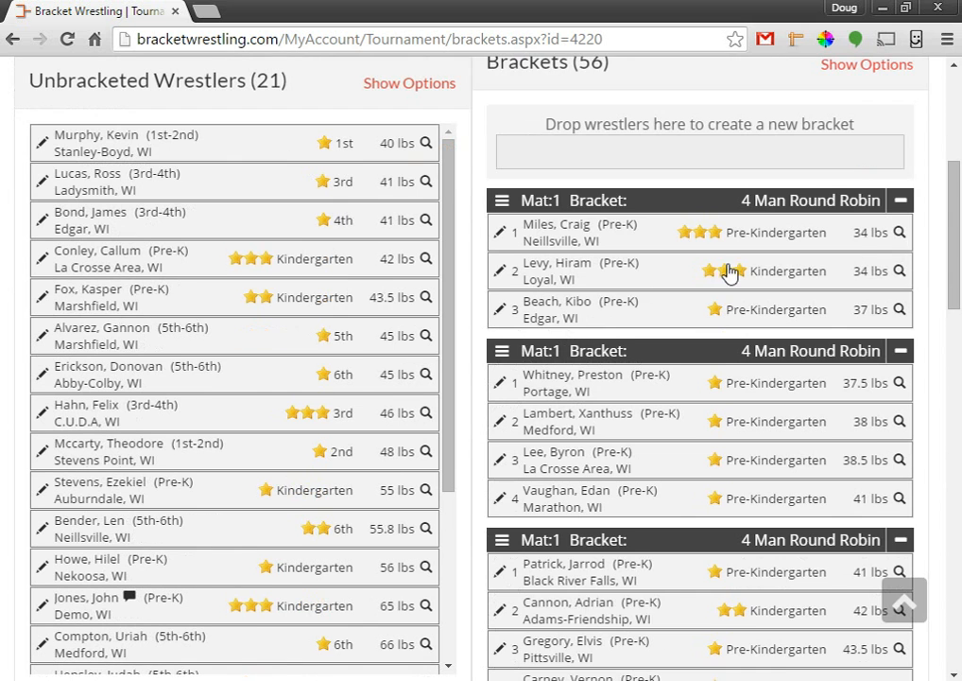
drag(949, 214, 957, 243)
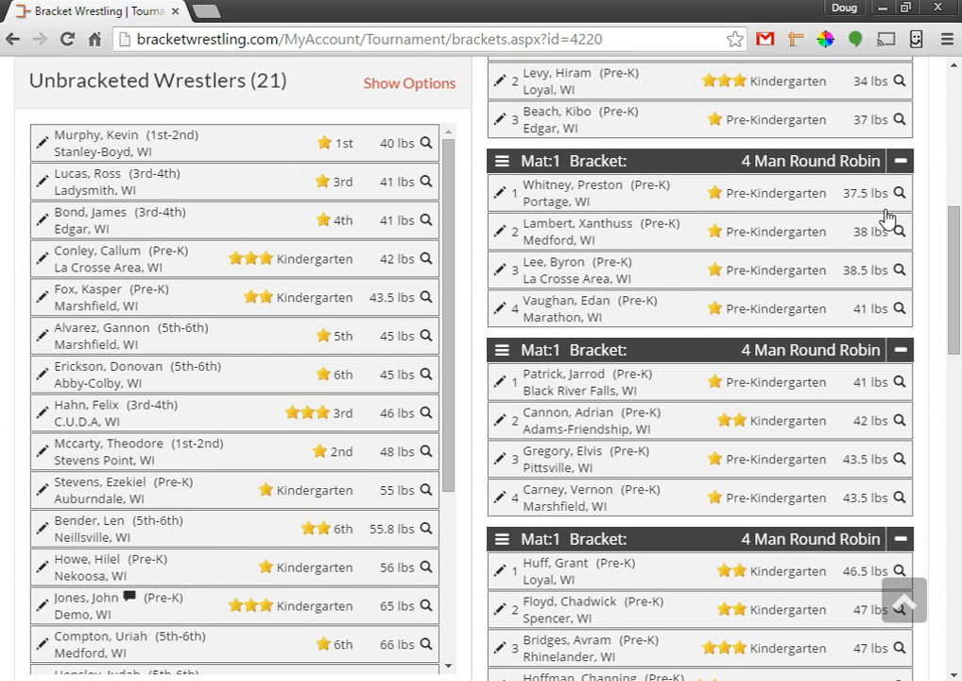
drag(954, 252, 956, 366)
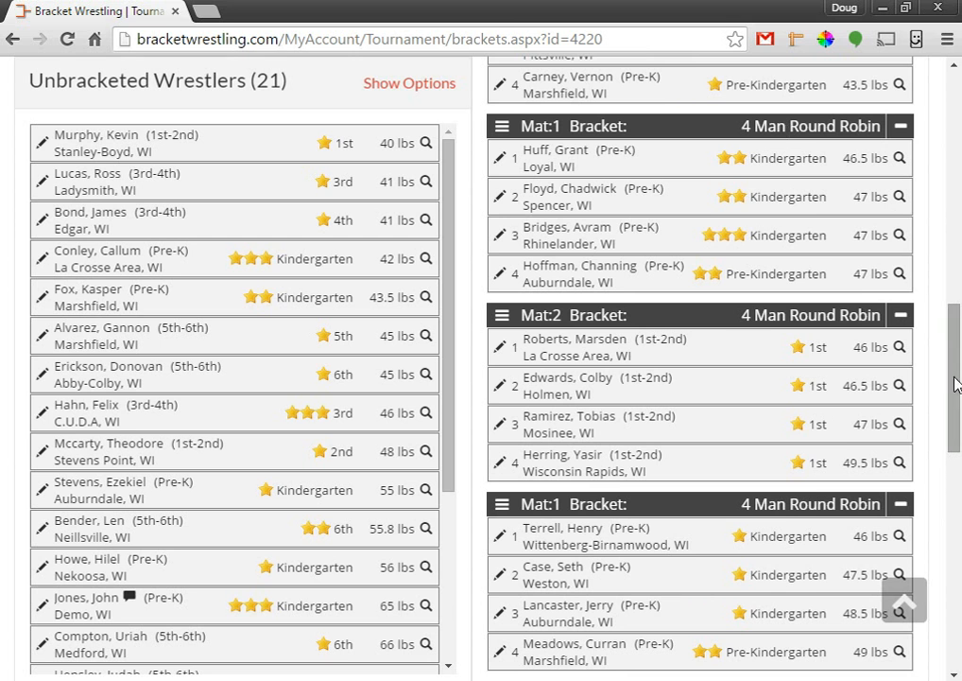
mouse_move(955, 377)
mouse_down()
mouse_move(958, 493)
mouse_move(961, 384)
mouse_up()
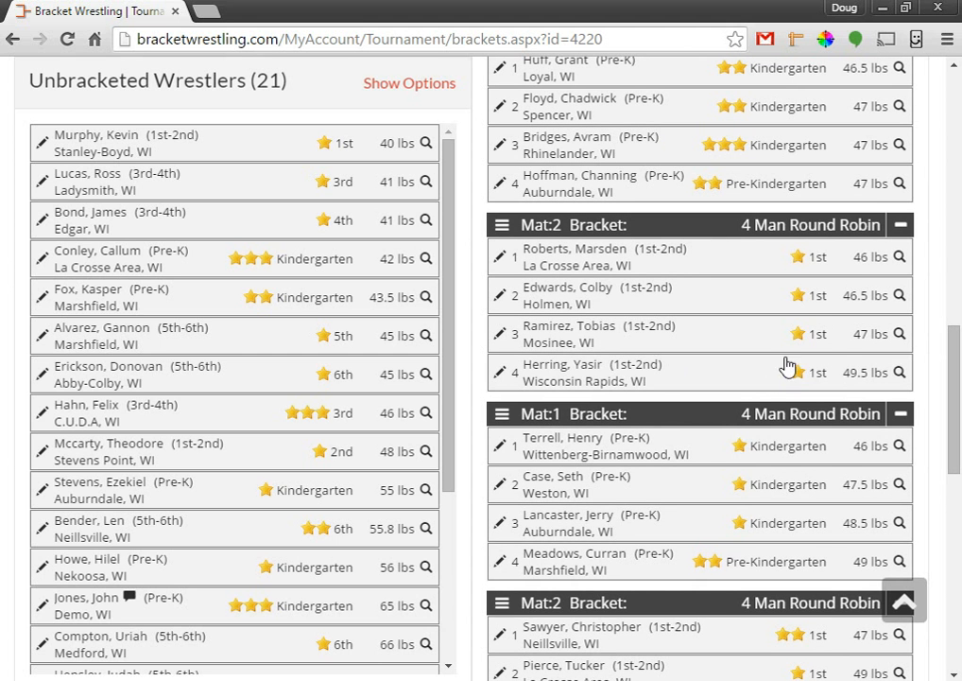
click(901, 225)
click(901, 259)
click(902, 258)
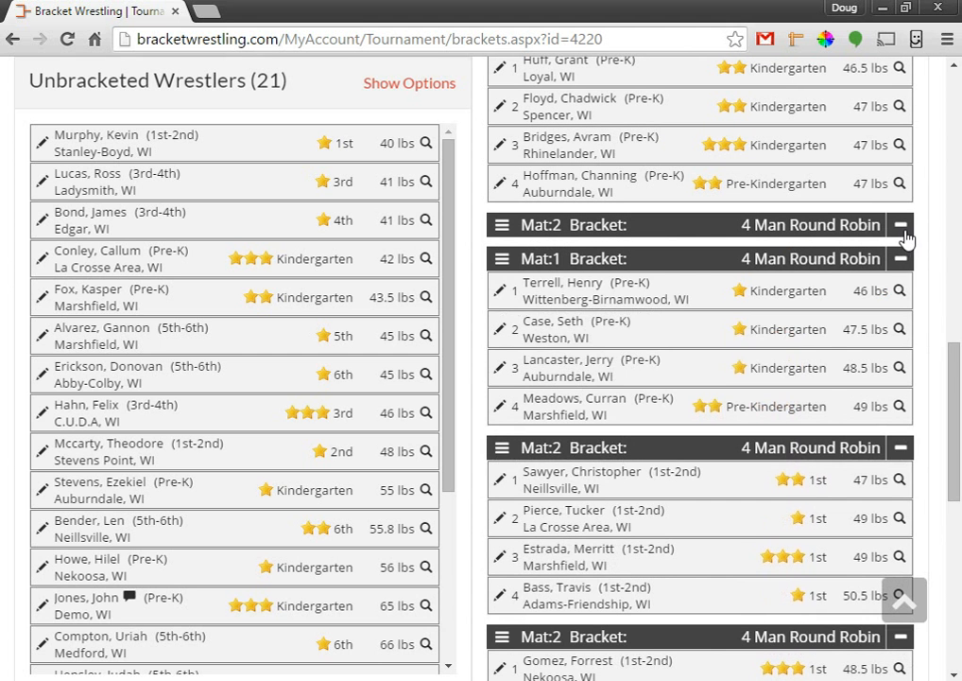
click(903, 227)
click(502, 227)
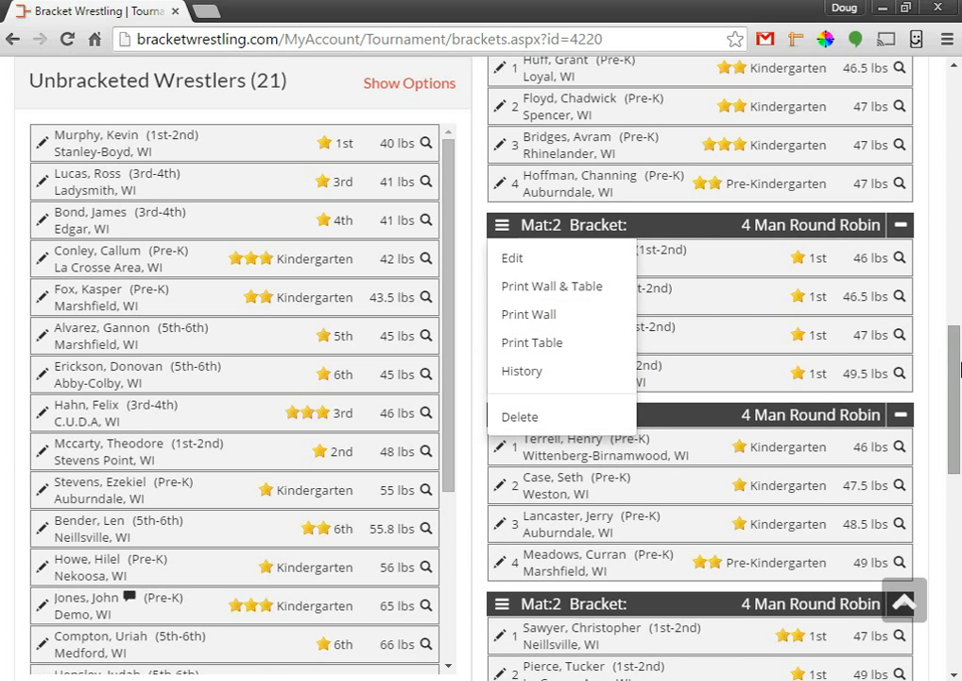
click(501, 230)
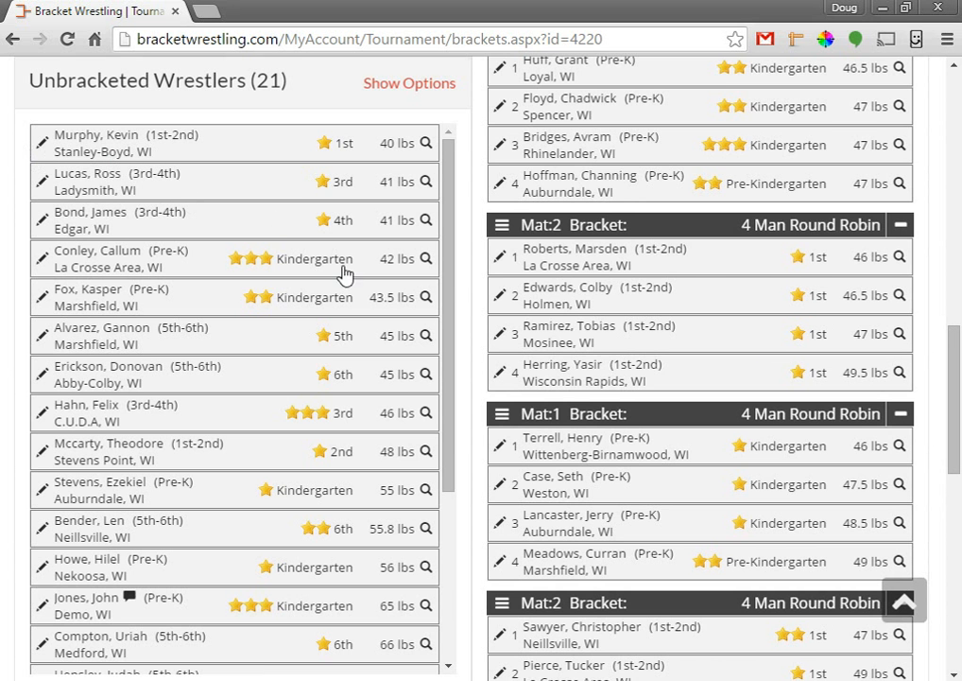
scroll(495, 351, up, 10)
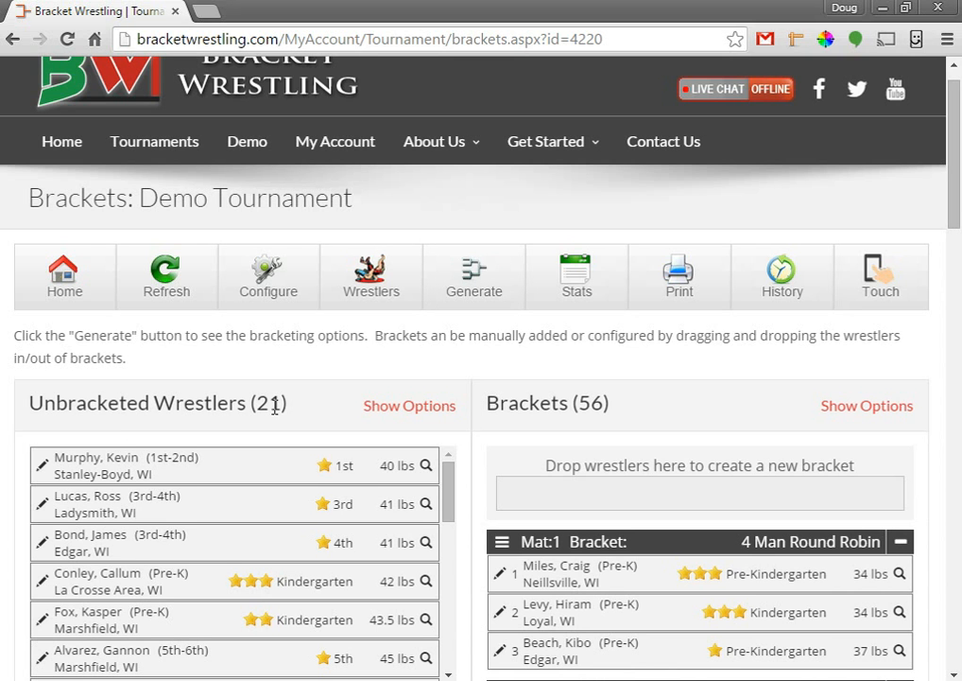
Filter the unbracketed wrestlers to Pre-Kindergarten and Kindergarten grades, leaving 6 listed.
click(391, 413)
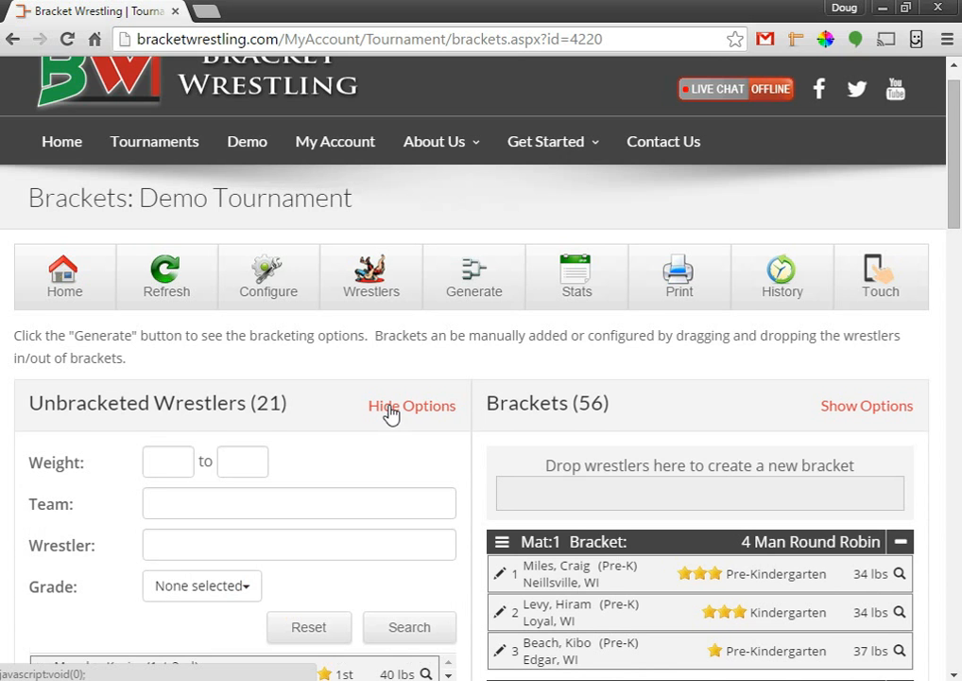
scroll(130, 376, down, 1)
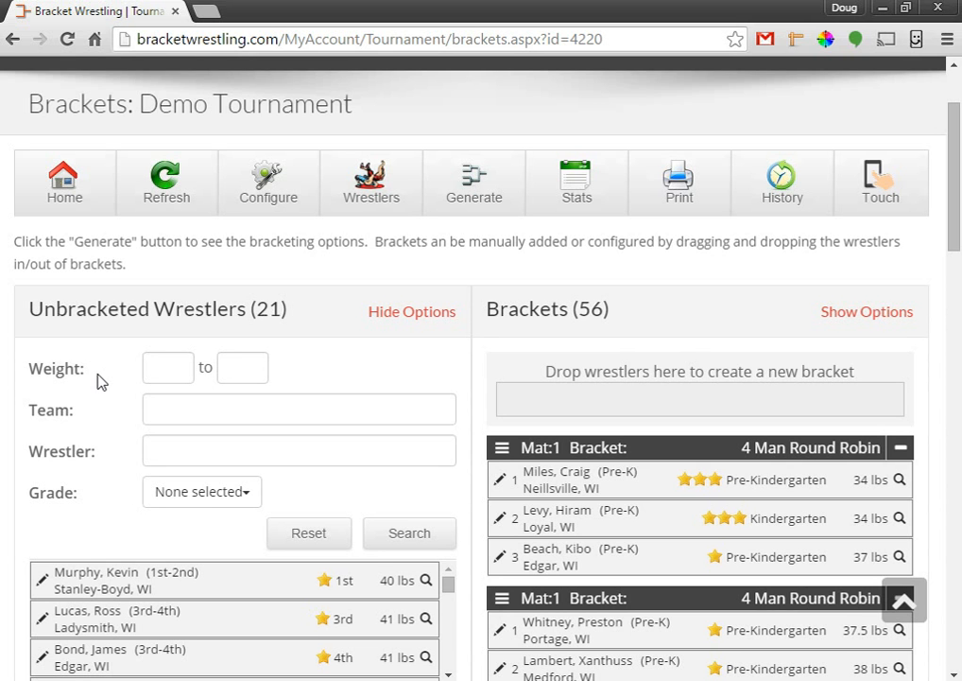
click(185, 496)
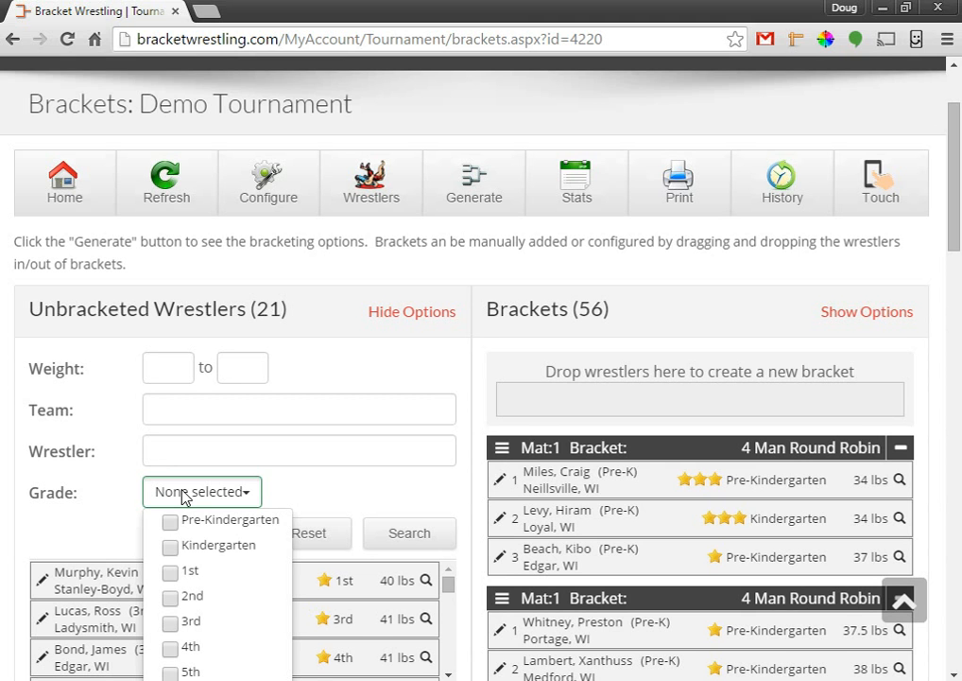
click(171, 525)
click(171, 549)
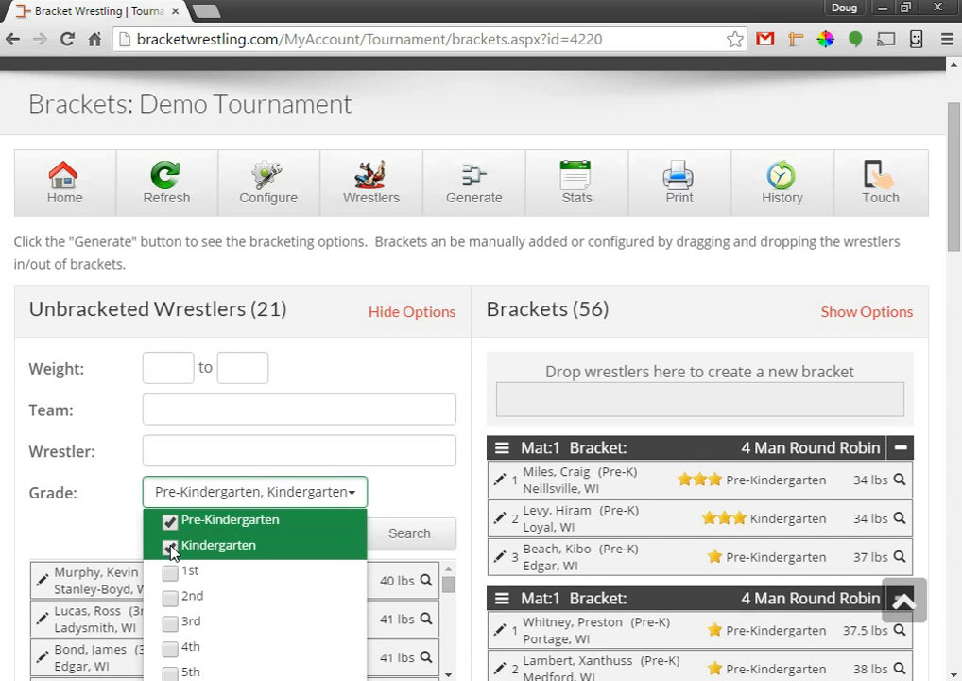
click(95, 510)
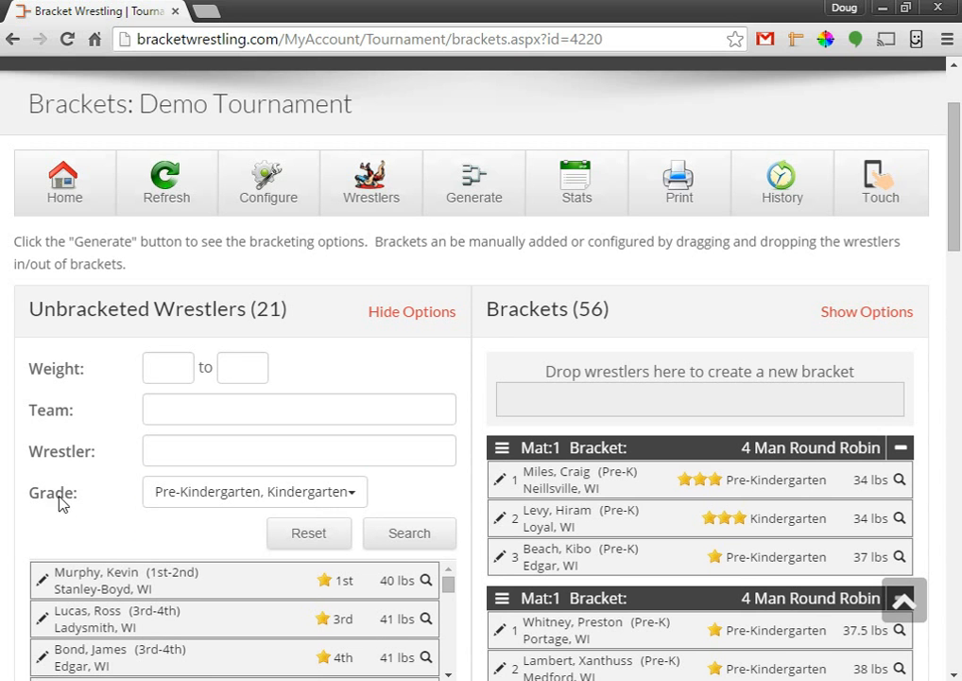
click(403, 535)
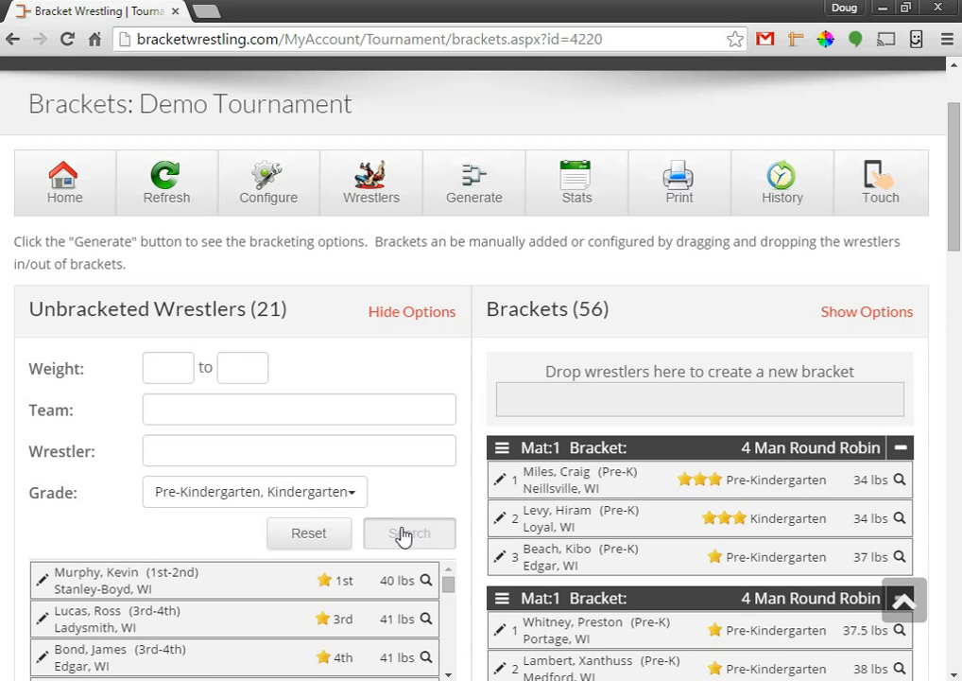
scroll(106, 422, down, 1)
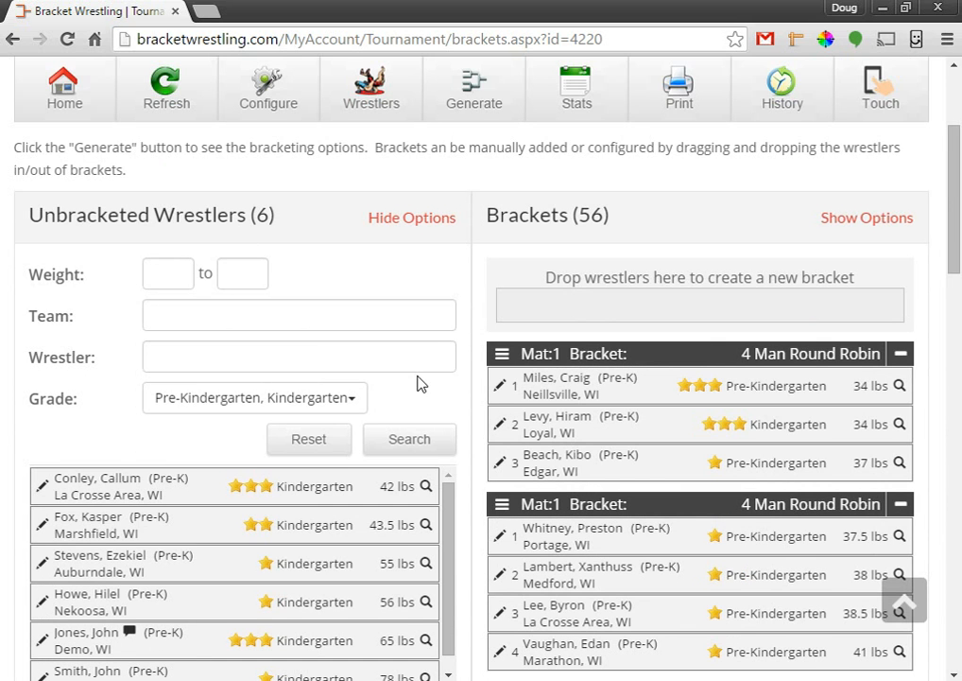
Set the brackets list filter weight range to 37–47 lbs.
click(425, 487)
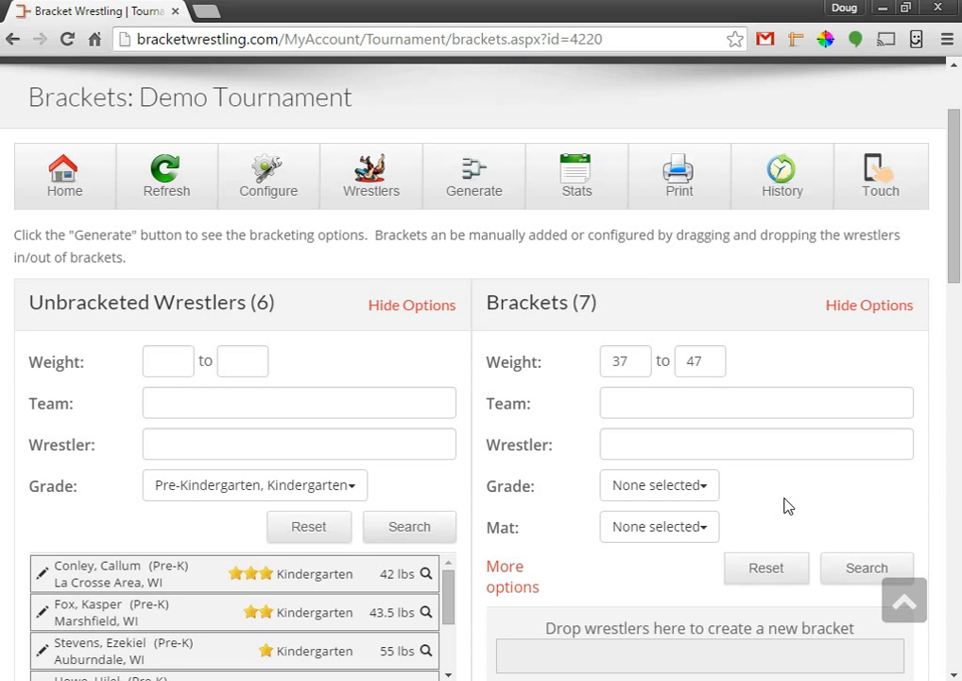
scroll(784, 506, down, 1)
click(643, 266)
click(703, 273)
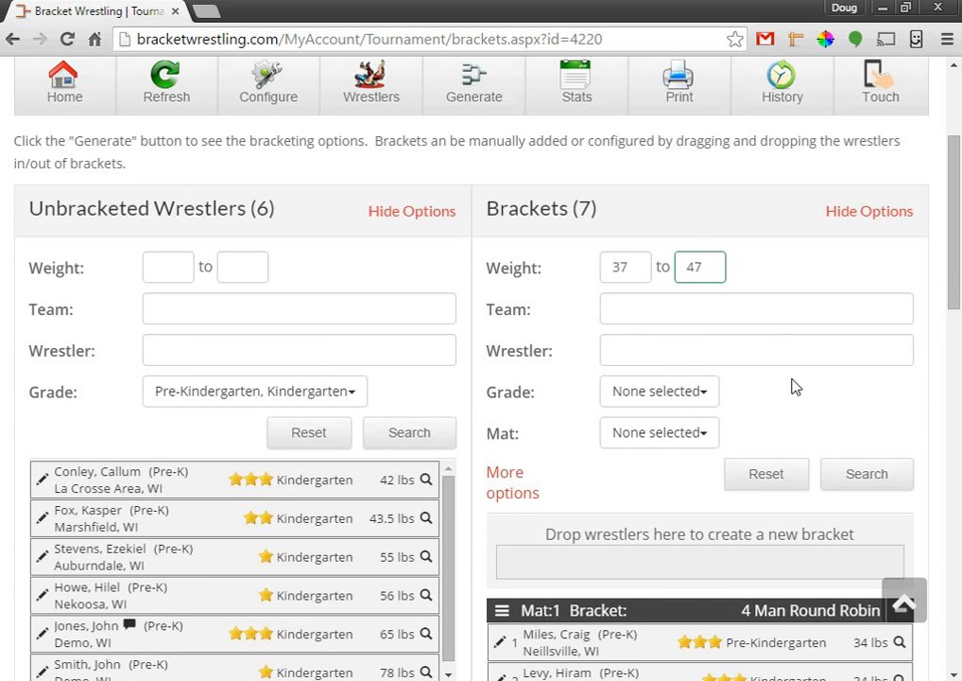
scroll(794, 386, down, 1)
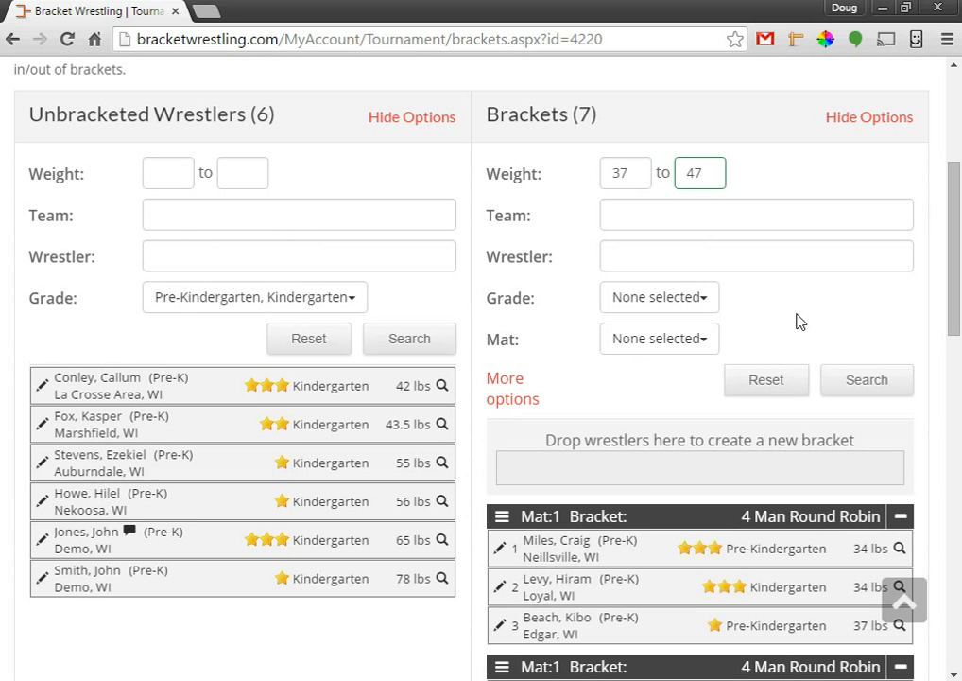
Filter brackets to Pre-Kindergarten, Kindergarten and 1st grade and apply the search.
click(707, 300)
click(655, 327)
click(653, 350)
click(586, 327)
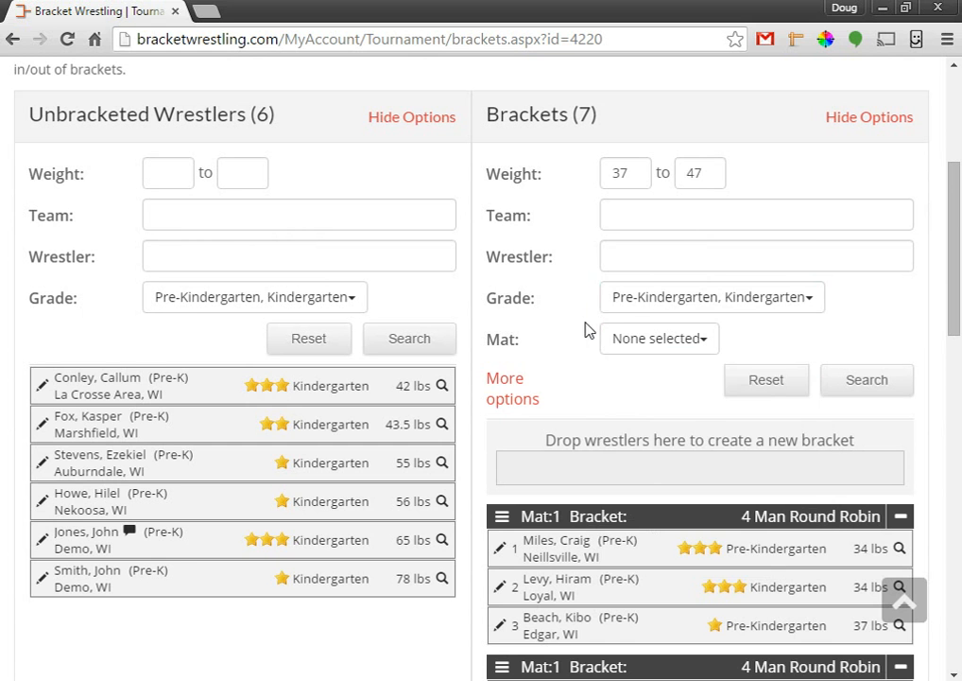
click(659, 304)
click(628, 402)
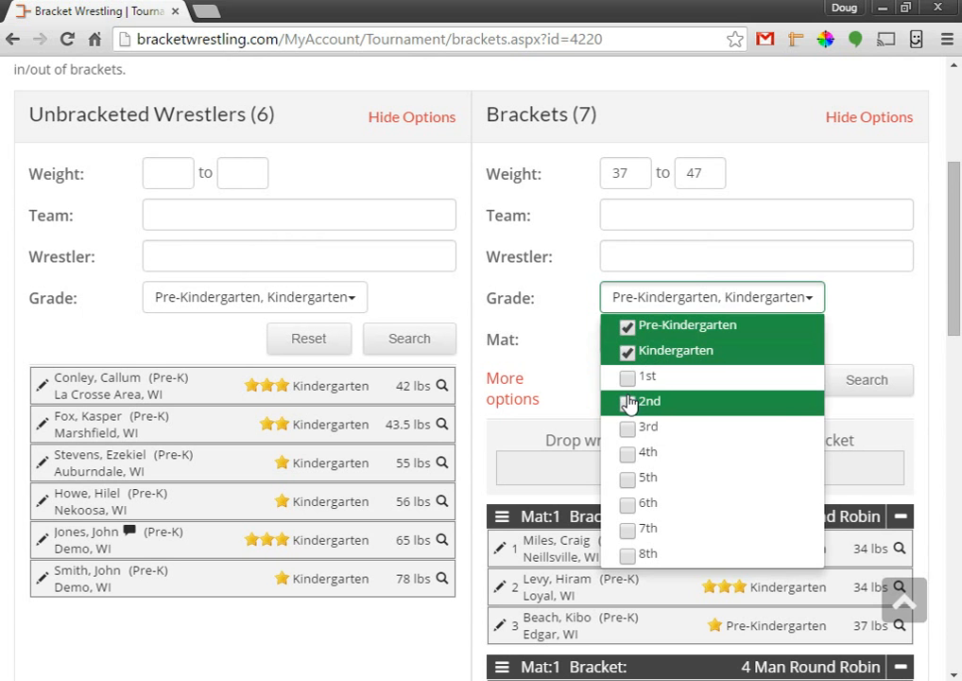
click(632, 383)
click(633, 402)
click(591, 314)
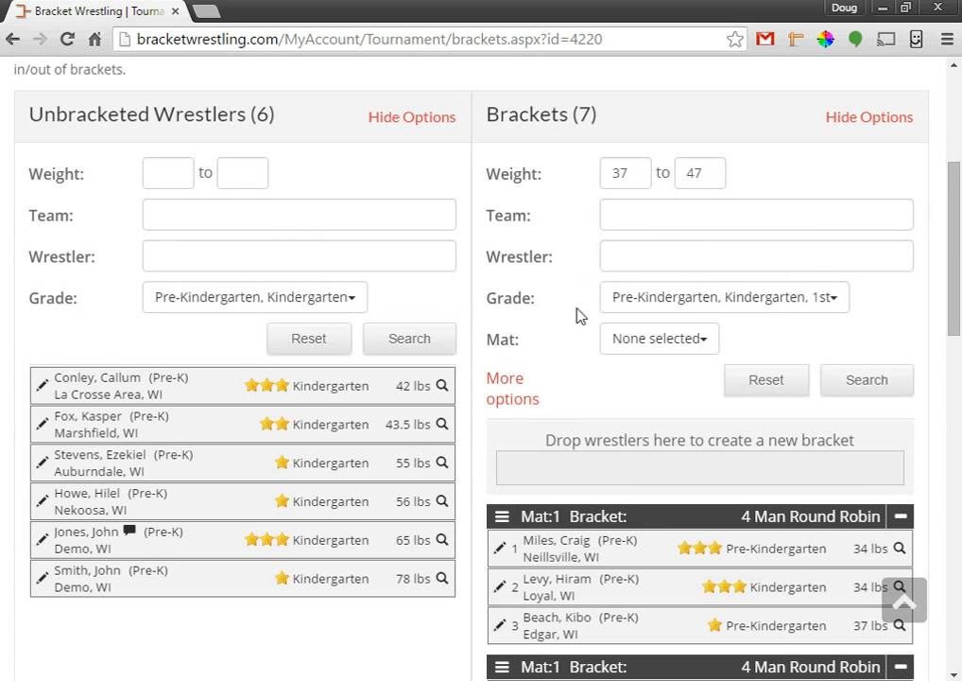
click(884, 382)
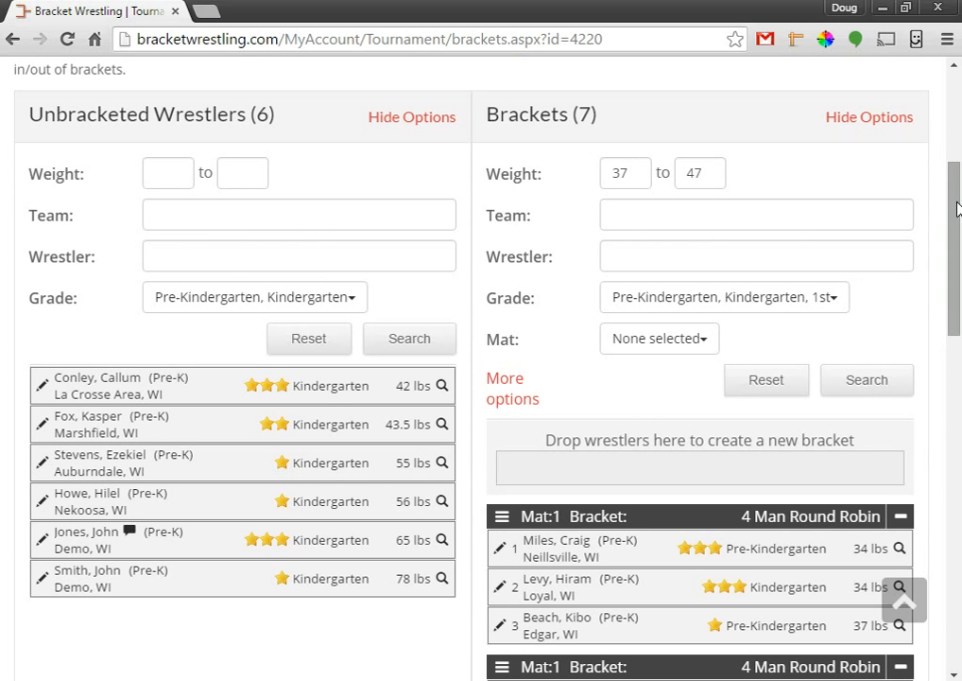
Bring the Mat 1 Pre-K 4 Man Round Robins beside the Unbracketed Wrestlers panel.
drag(956, 214, 958, 265)
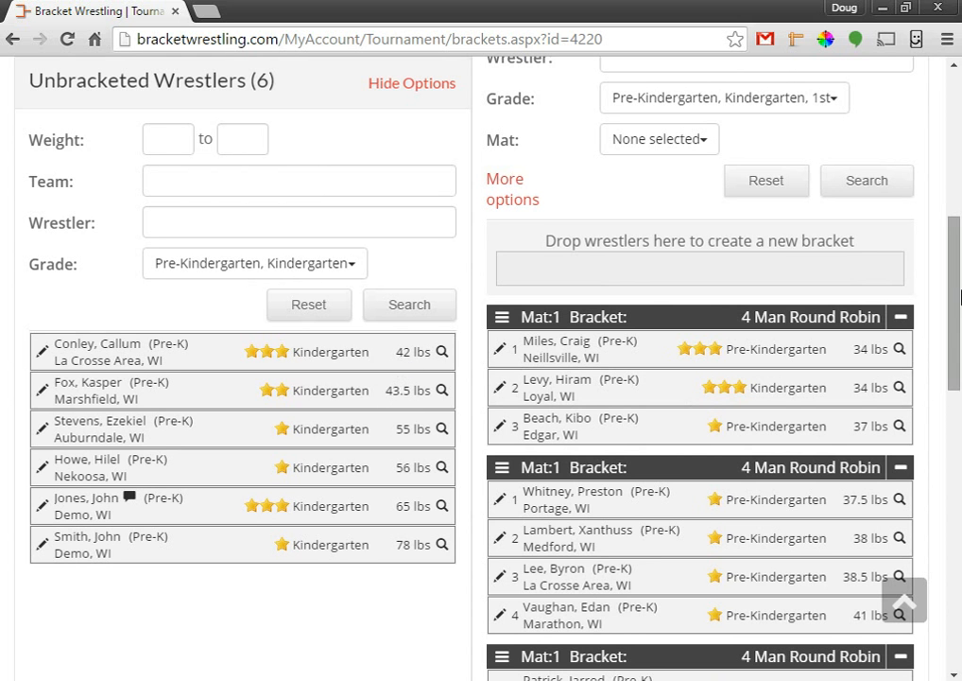
drag(956, 272, 959, 371)
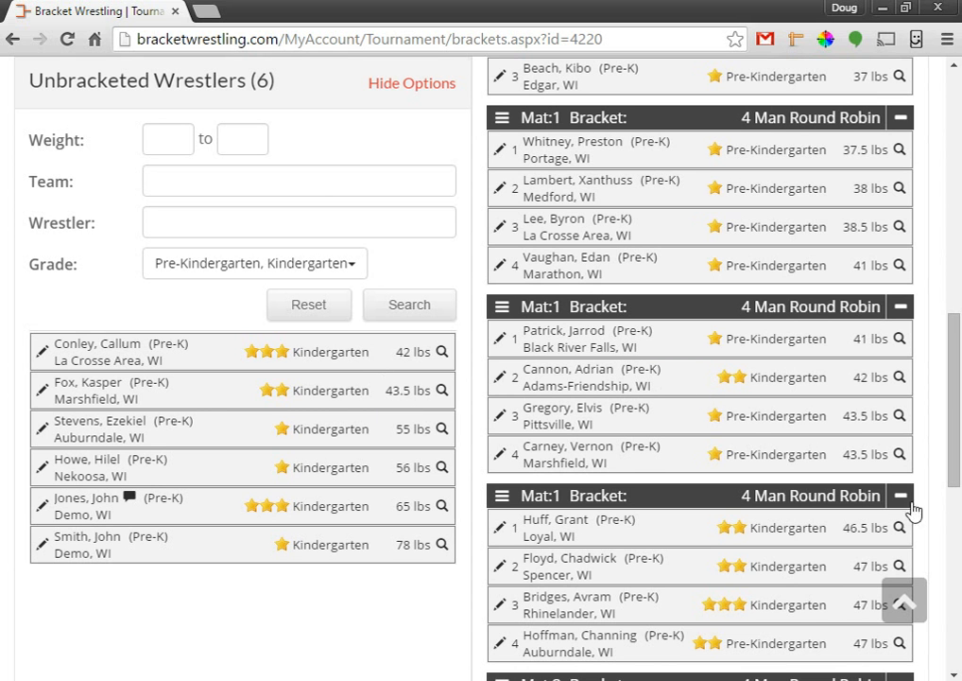
scroll(913, 496, up, 1)
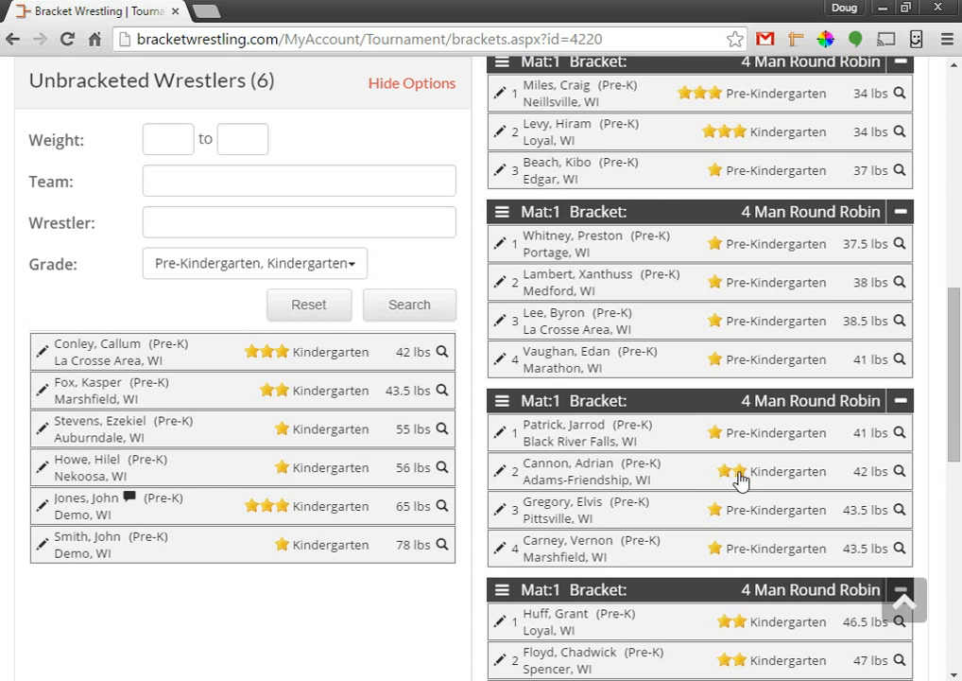
Create a 4 Man Round Robin from the 42 lb Adams-Friendship, 42 lb La Crosse Area and 43.5 lb Marshfield wrestlers.
drag(688, 425, 650, 174)
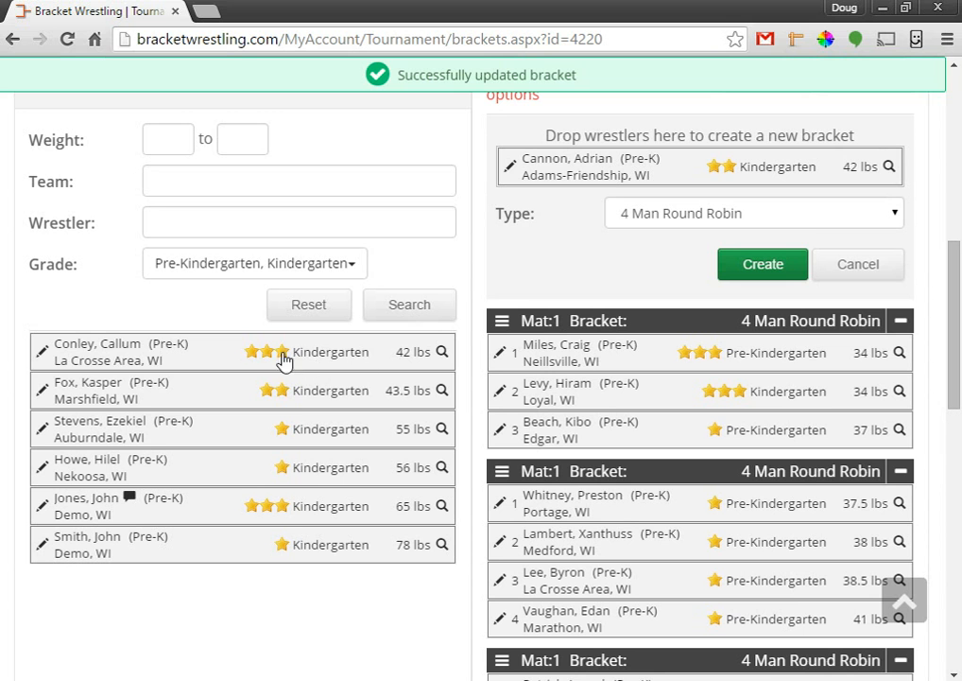
drag(271, 355, 707, 176)
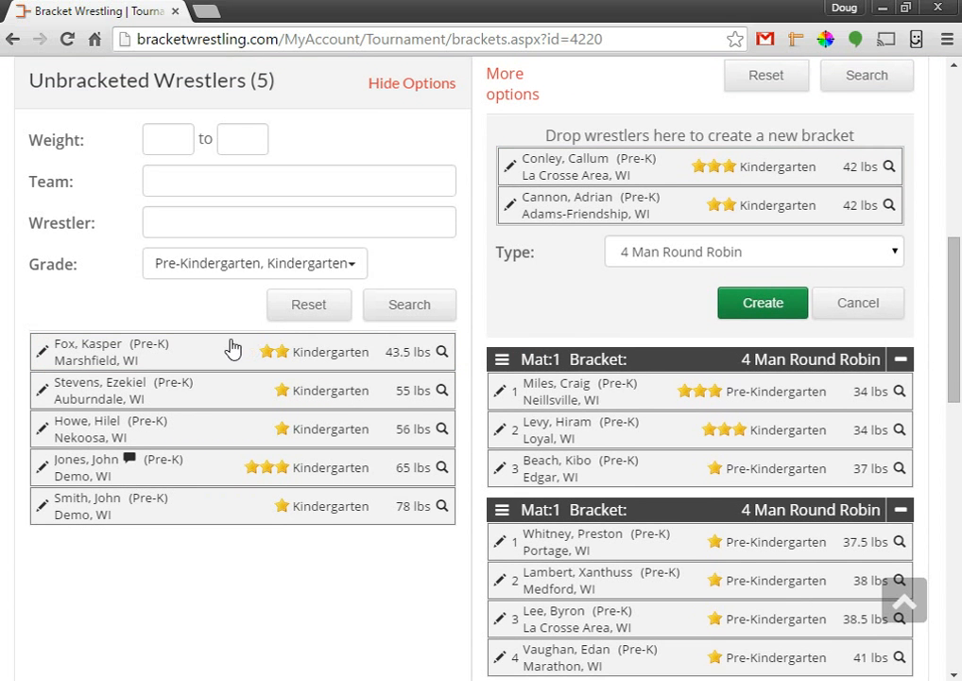
drag(322, 341, 703, 189)
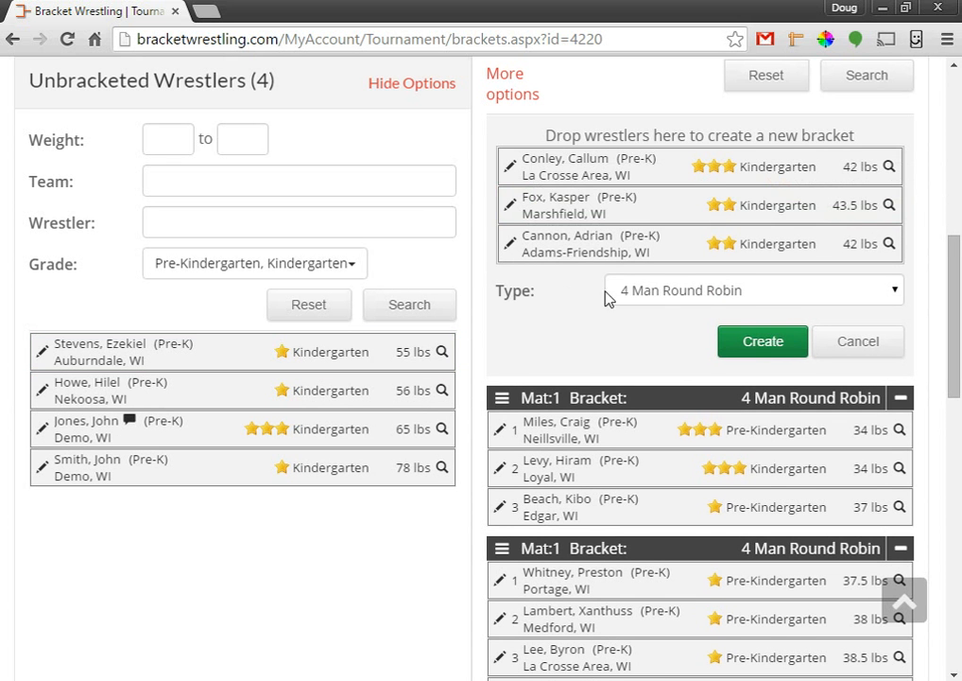
click(752, 342)
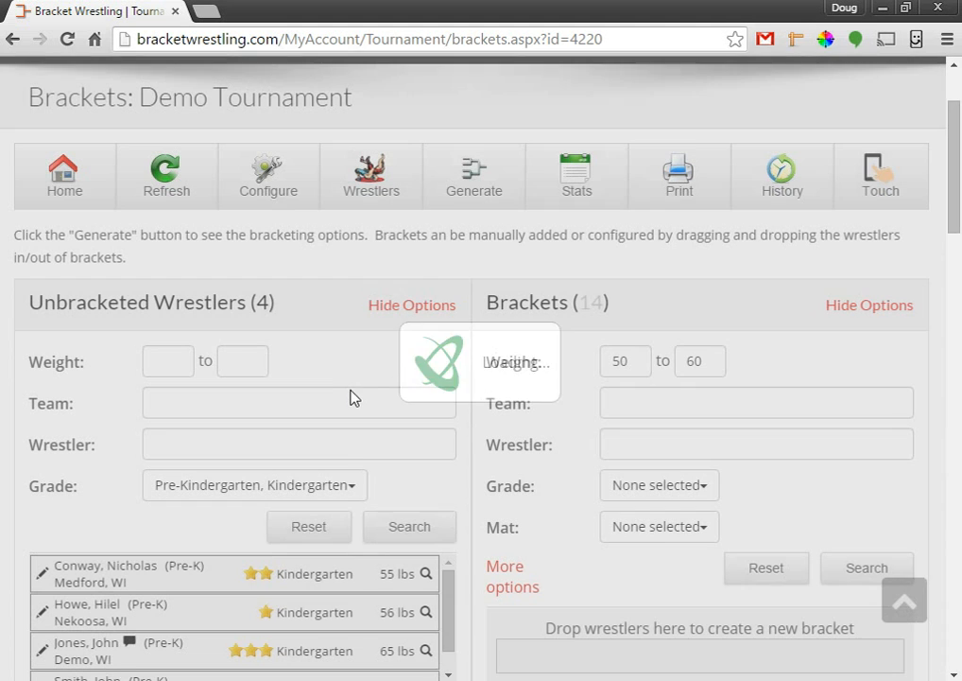
scroll(373, 614, down, 1)
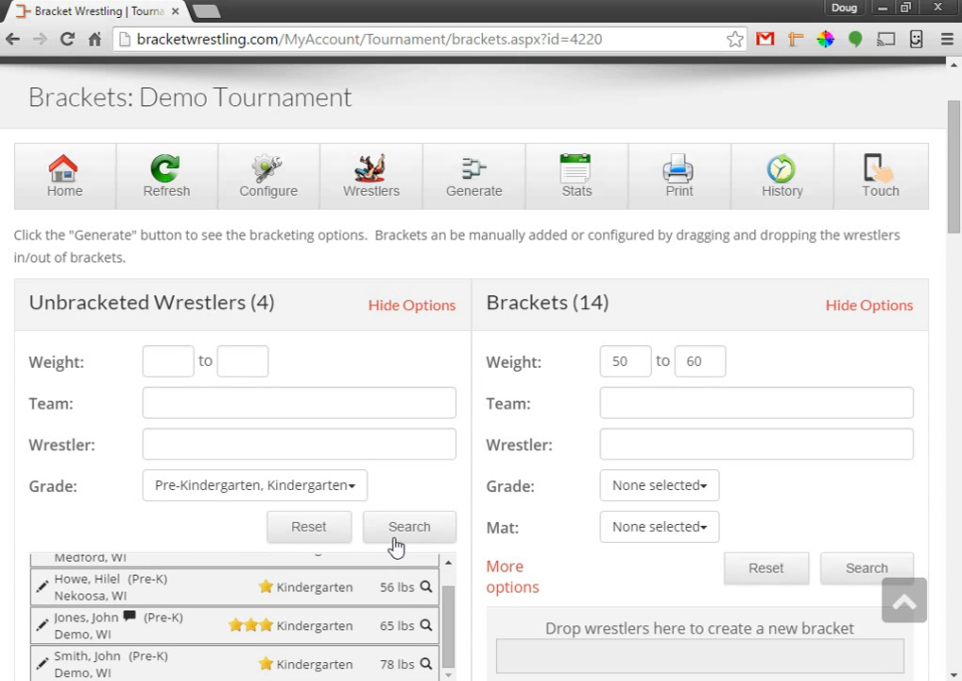
Move the 55 lb Medford wrestler into the Mat 2 bracket and make it a 5 Man Round Robin.
scroll(451, 558, up, 1)
scroll(498, 525, down, 4)
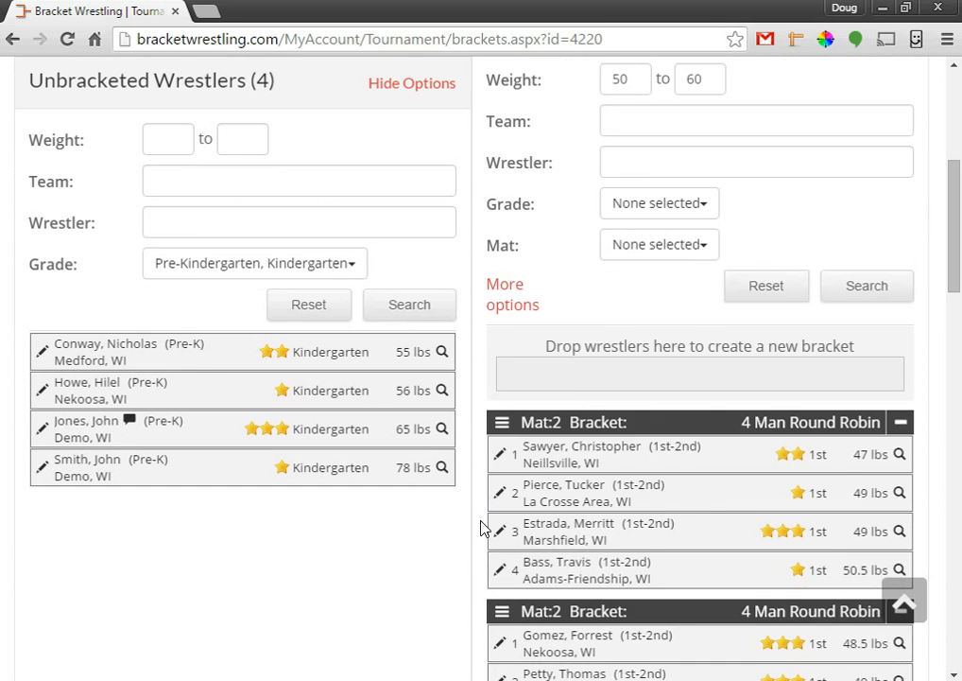
scroll(407, 579, down, 8)
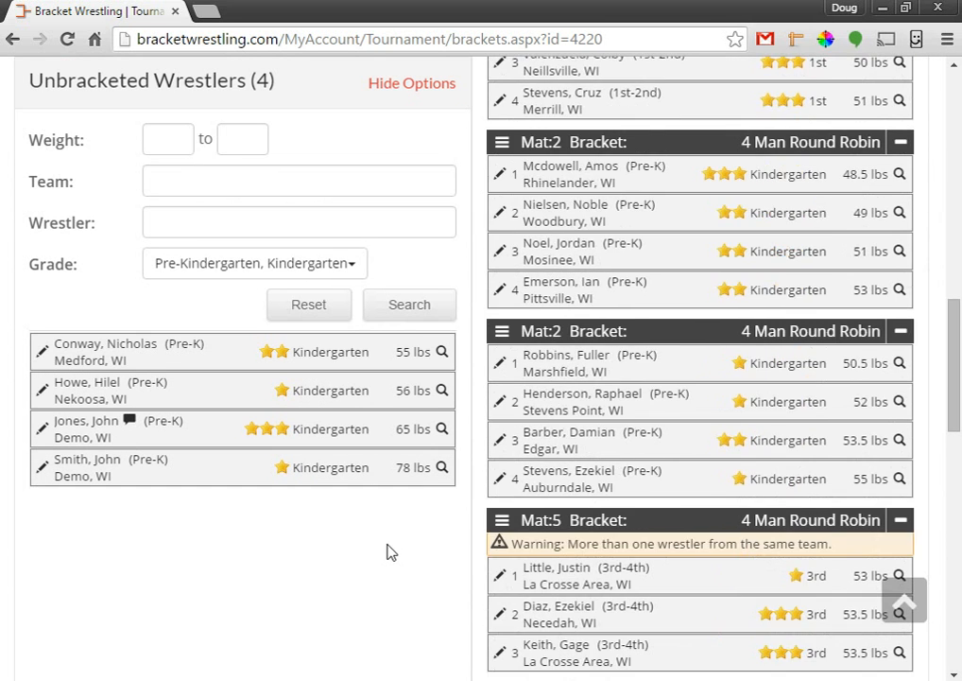
drag(955, 410, 954, 406)
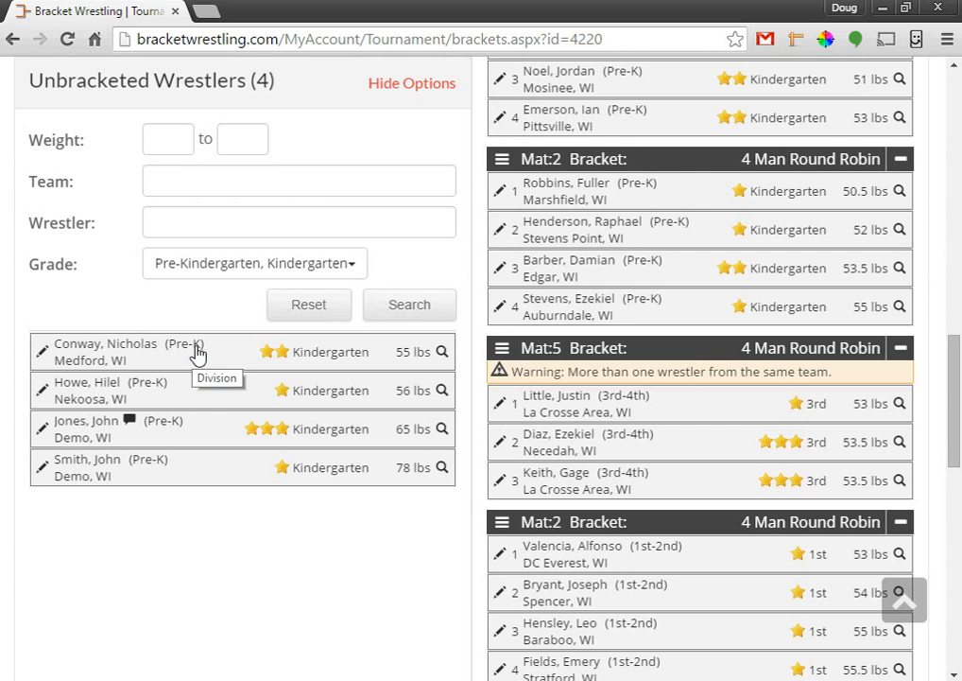
drag(197, 358, 656, 303)
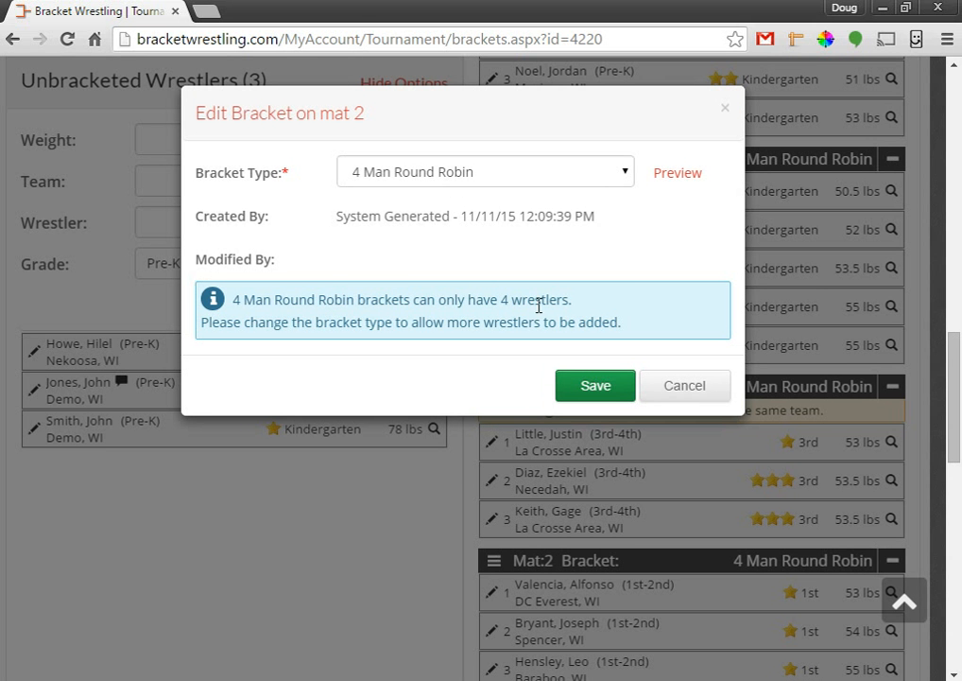
click(424, 173)
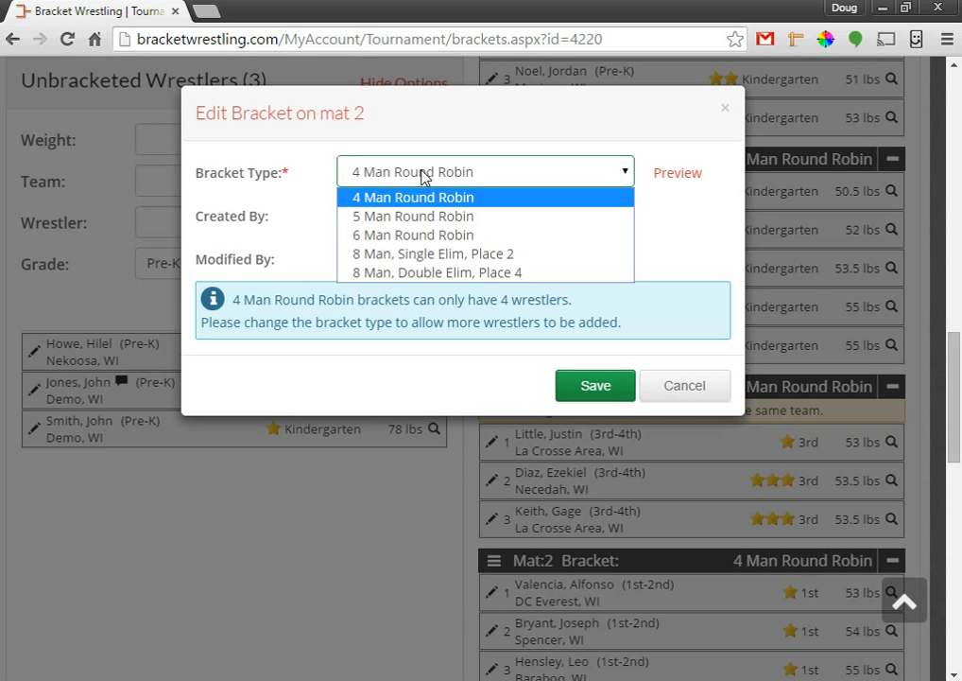
click(416, 216)
click(599, 386)
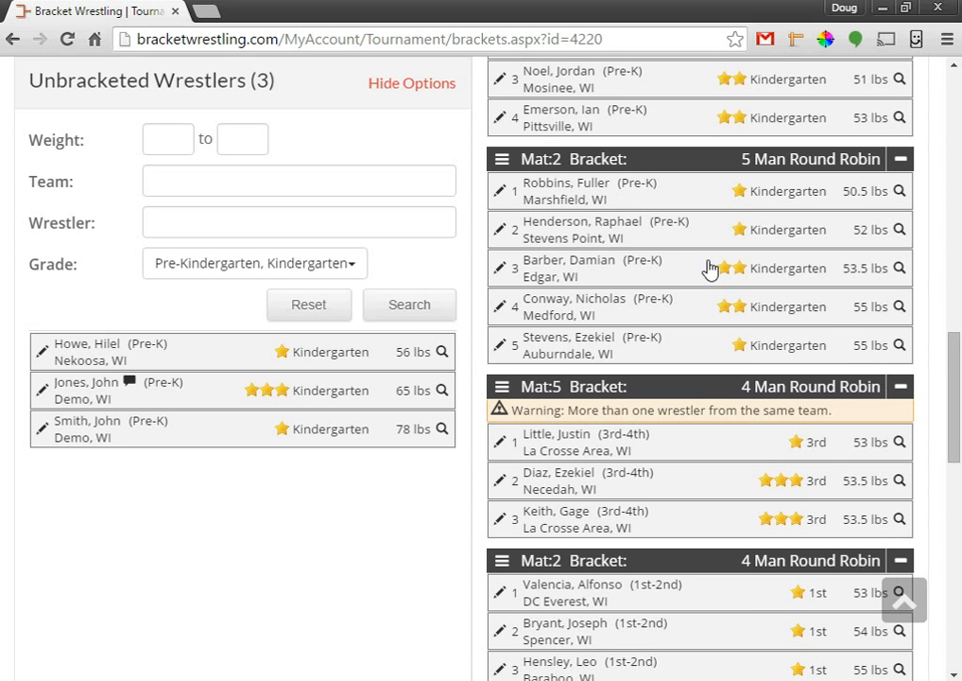
scroll(724, 322, up, 1)
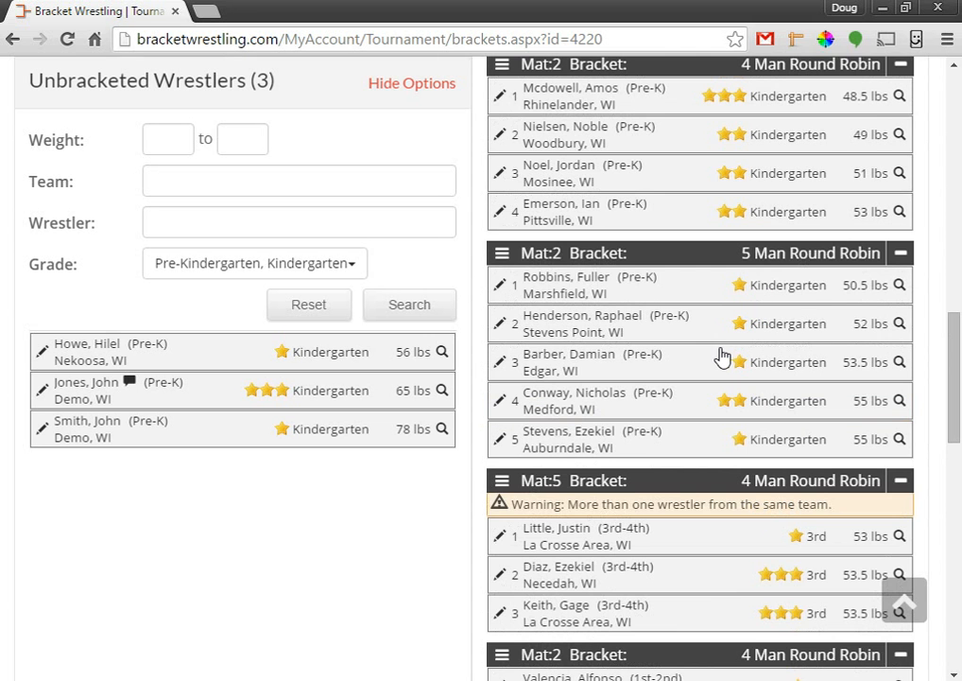
Return the 53.5 lb Edgar wrestler to Unbracketed and reset the Mat 2 bracket to 4 Man Round Robin.
drag(670, 361, 294, 356)
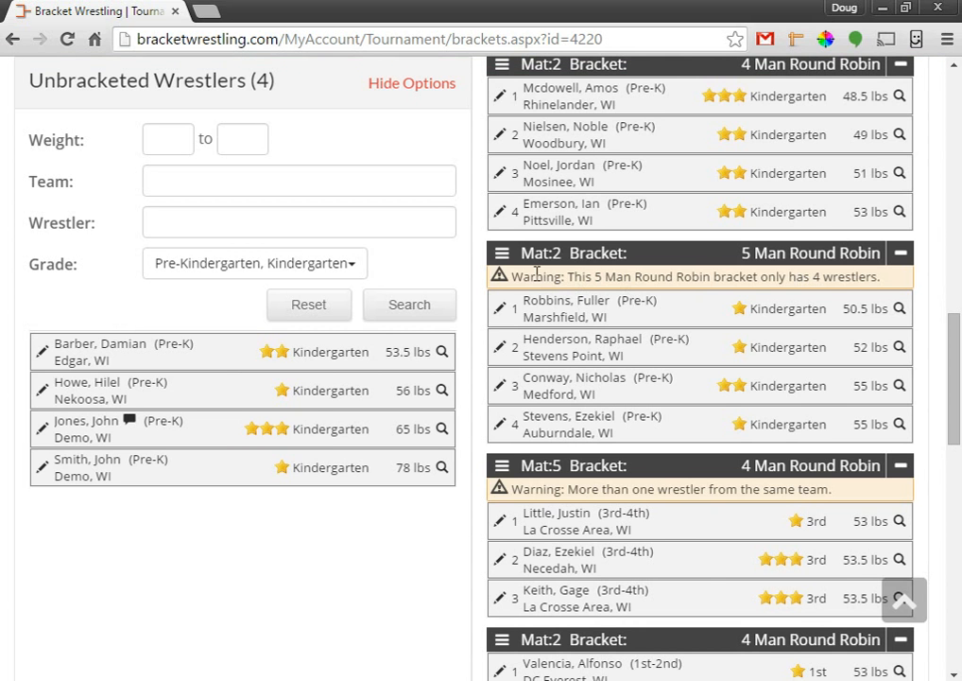
click(502, 254)
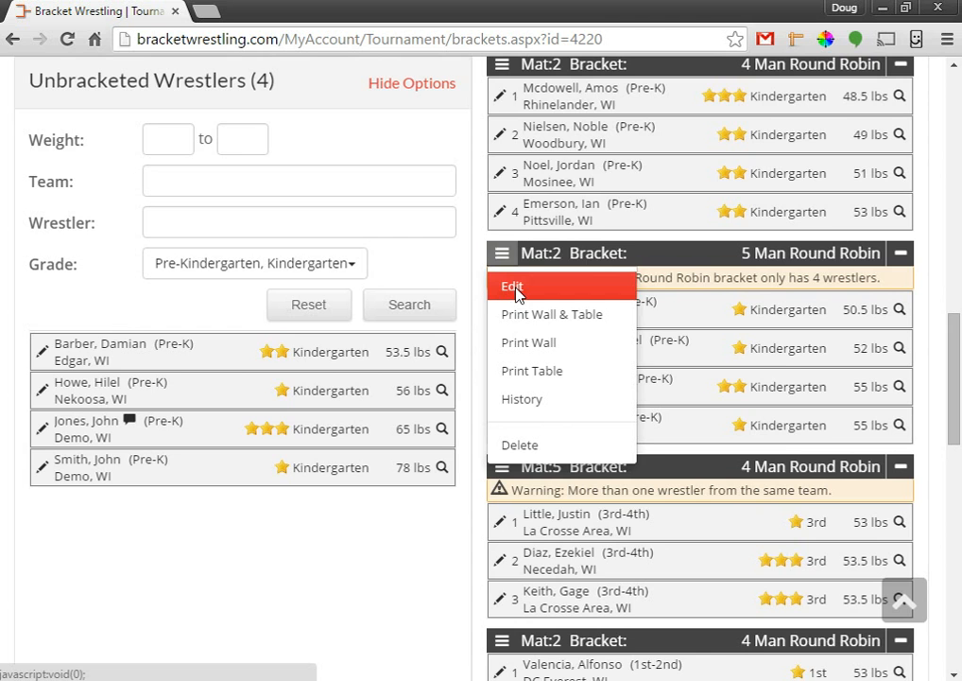
click(513, 291)
click(370, 167)
click(378, 195)
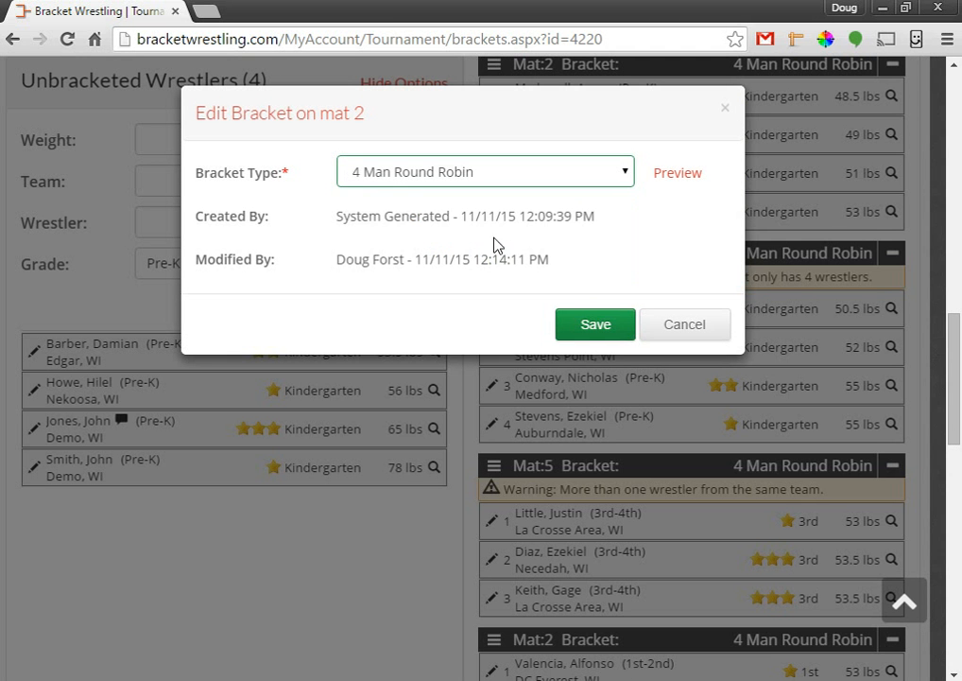
click(585, 323)
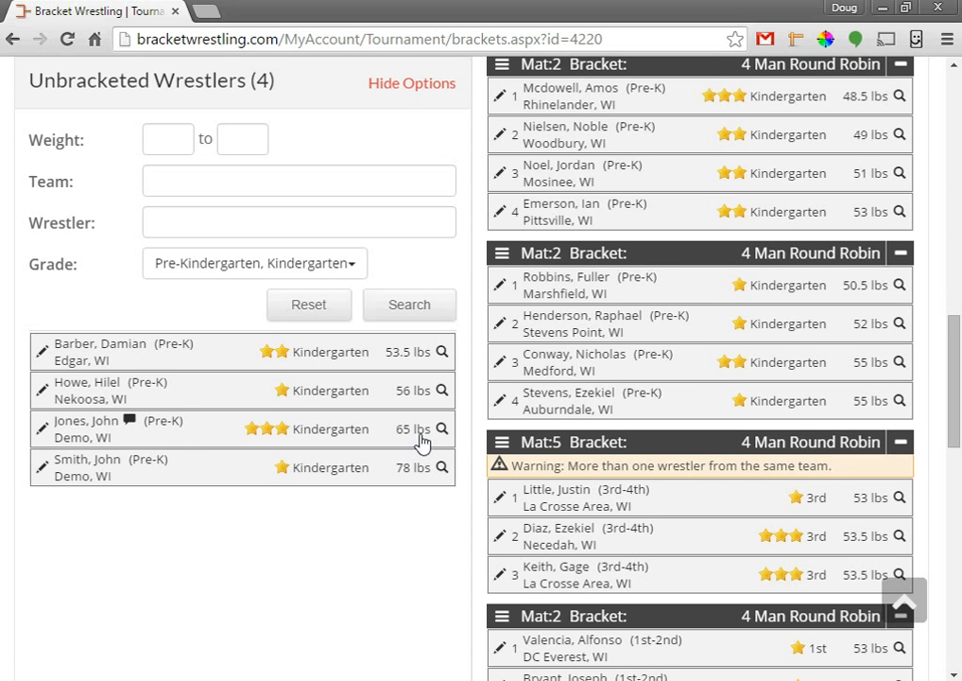
Add the 65 lb Demo wrestler to the Mat 2 bracket and save it as a 5 Man Round Robin.
drag(214, 437, 637, 402)
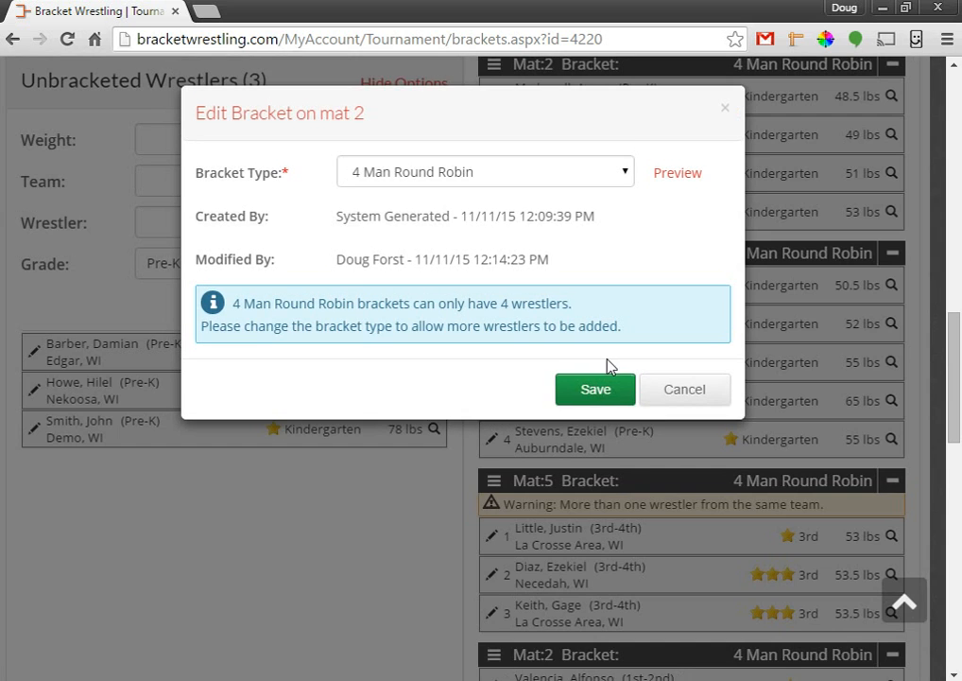
click(503, 174)
click(490, 215)
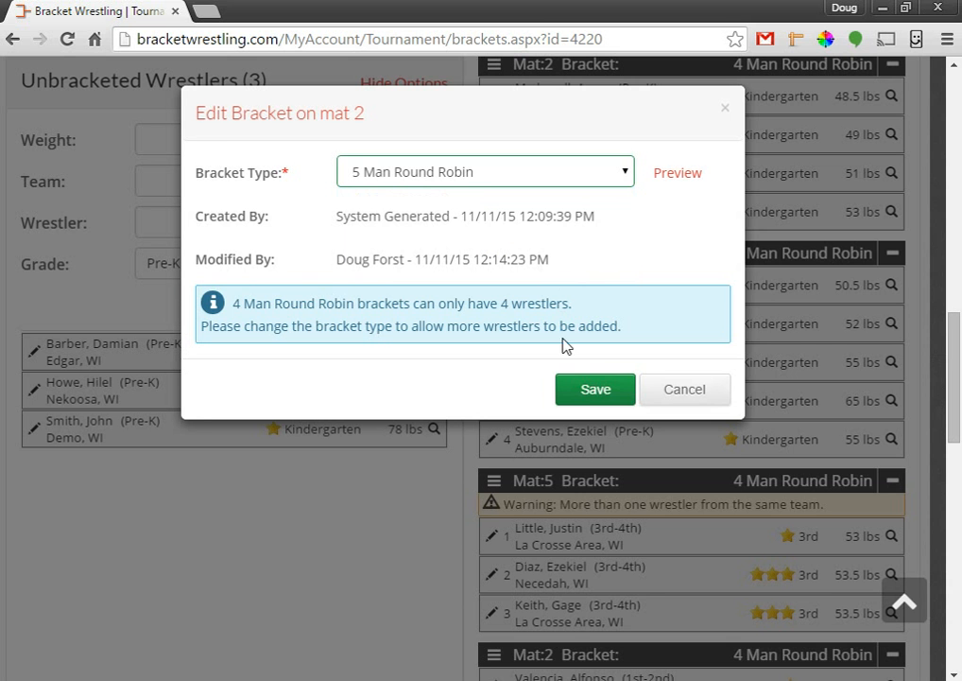
click(587, 390)
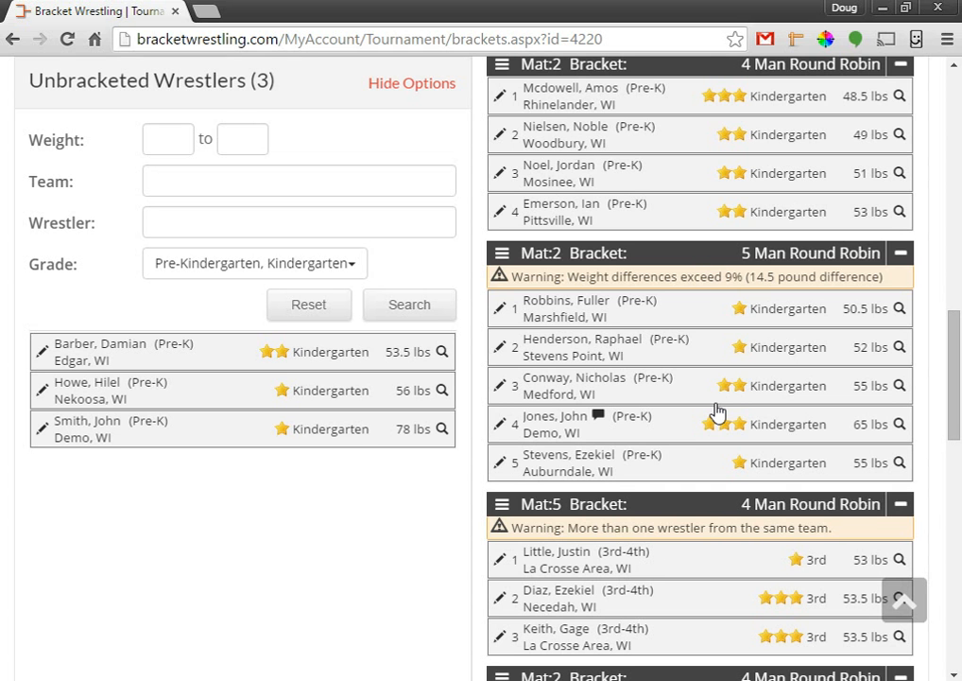
Return the 65 lb Demo wrestler from the Mat 2 bracket to the unbracketed list.
drag(687, 436, 255, 425)
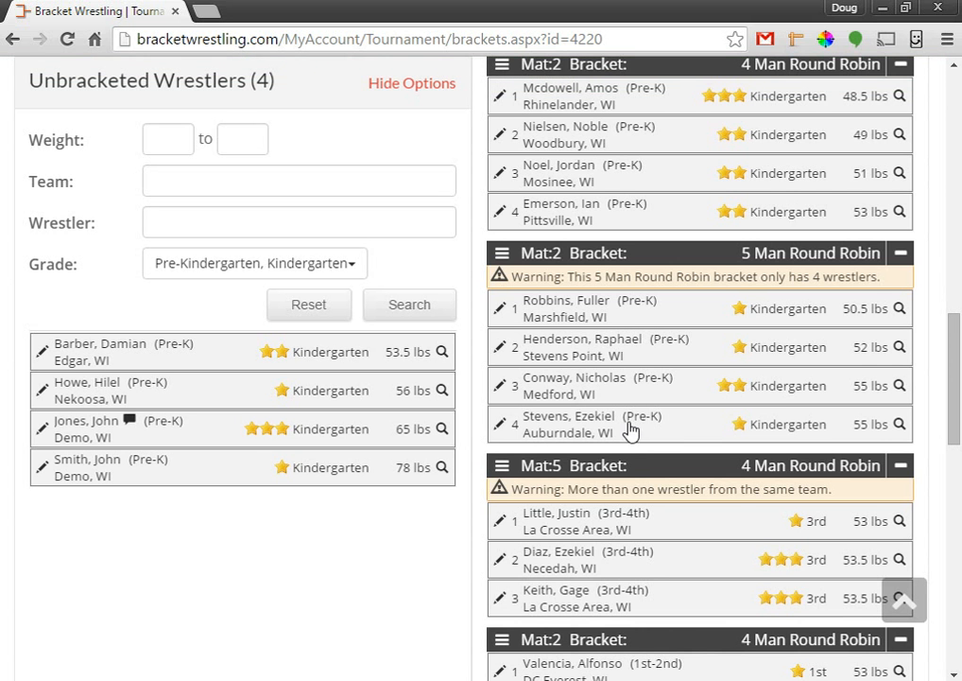
scroll(684, 367, up, 3)
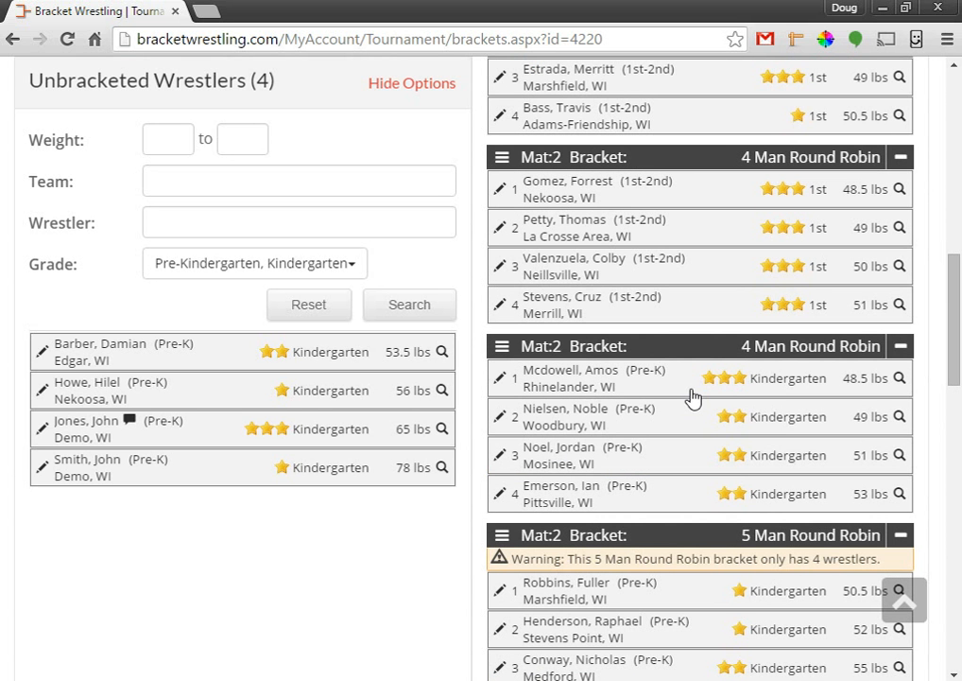
scroll(694, 421, up, 1)
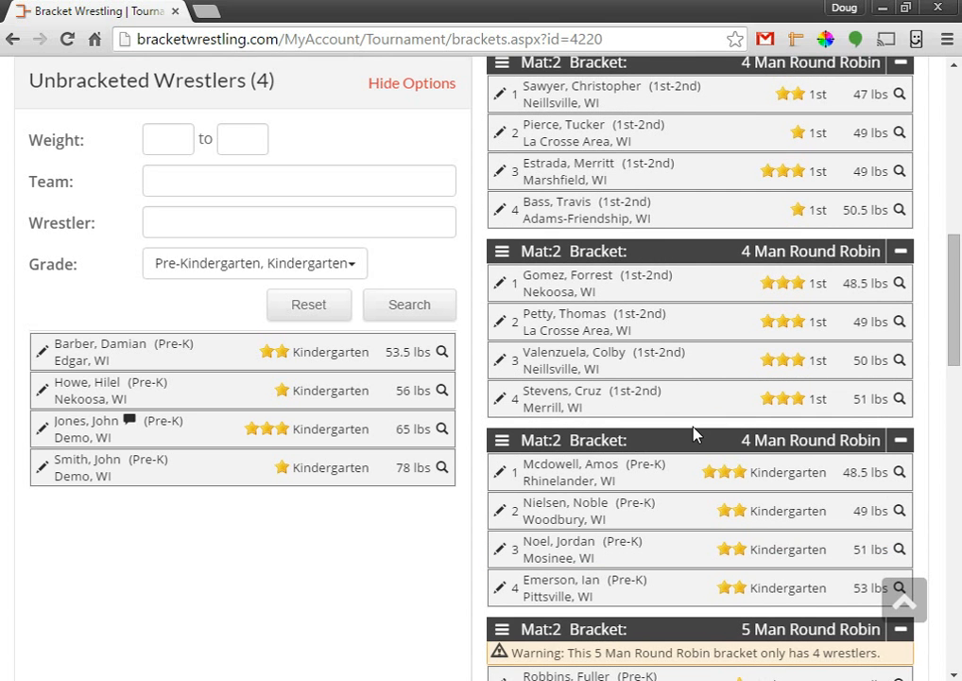
scroll(554, 412, down, 4)
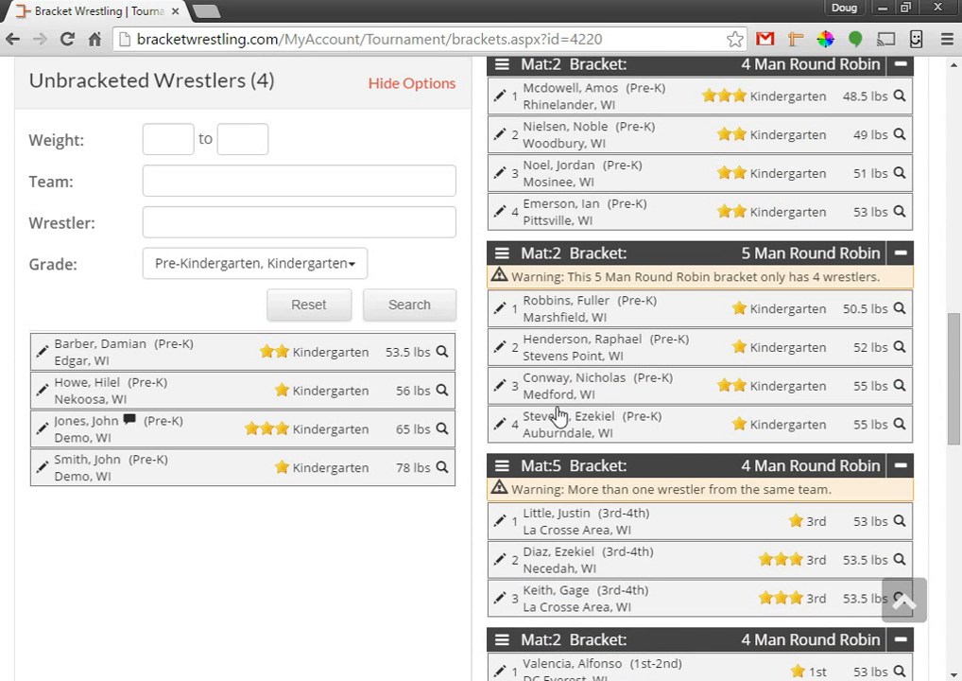
Add the 53.5 lb Edgar and 56 lb Nekoosa wrestlers, making the bracket a 6 Man Round Robin.
drag(327, 358, 754, 367)
drag(378, 364, 763, 387)
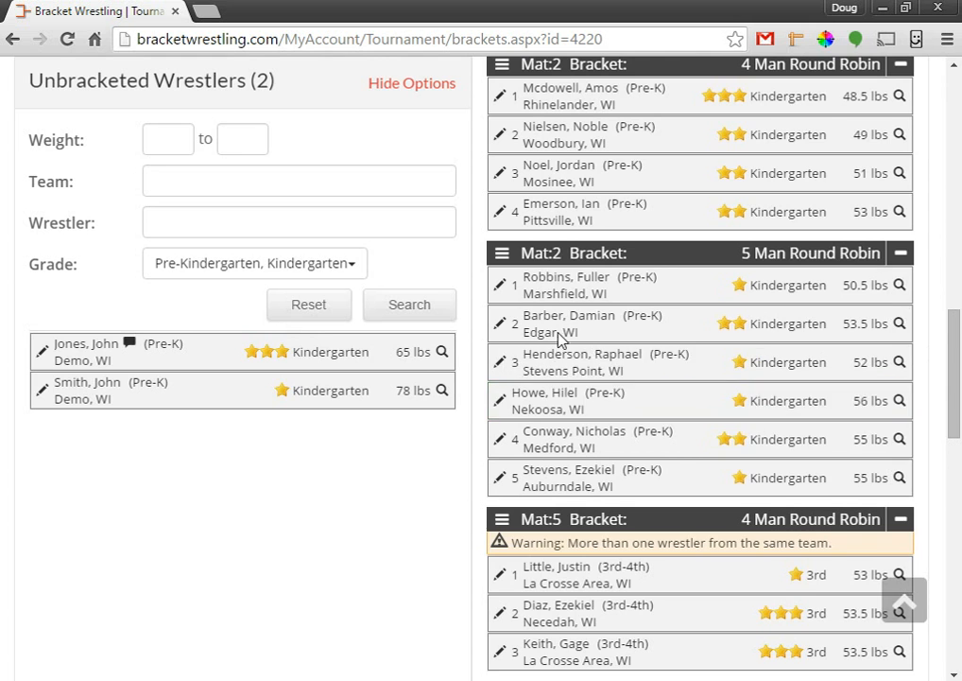
click(410, 185)
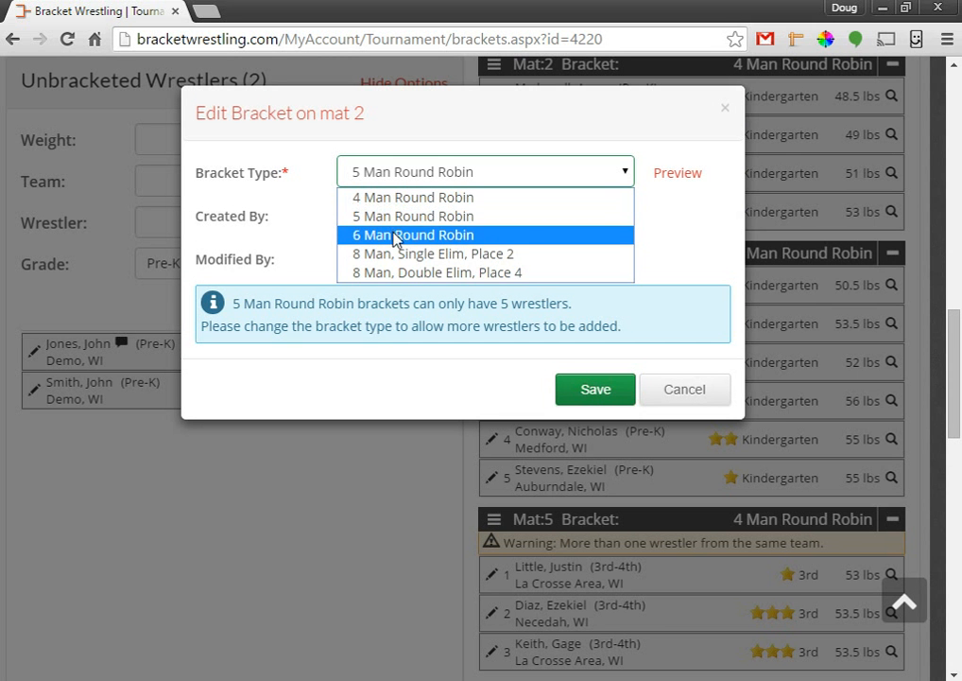
click(395, 235)
click(585, 382)
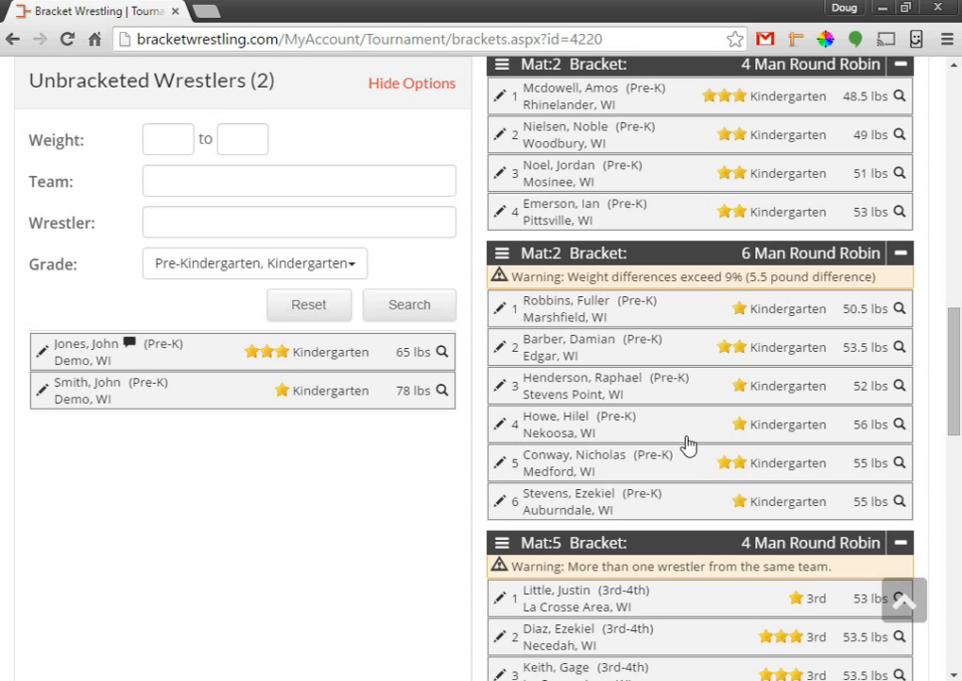
Swap the 47 lb Neillsville wrestler with the 49 lb La Crosse Area wrestler in the next Mat 2 bracket.
scroll(687, 444, up, 1)
scroll(687, 445, up, 1)
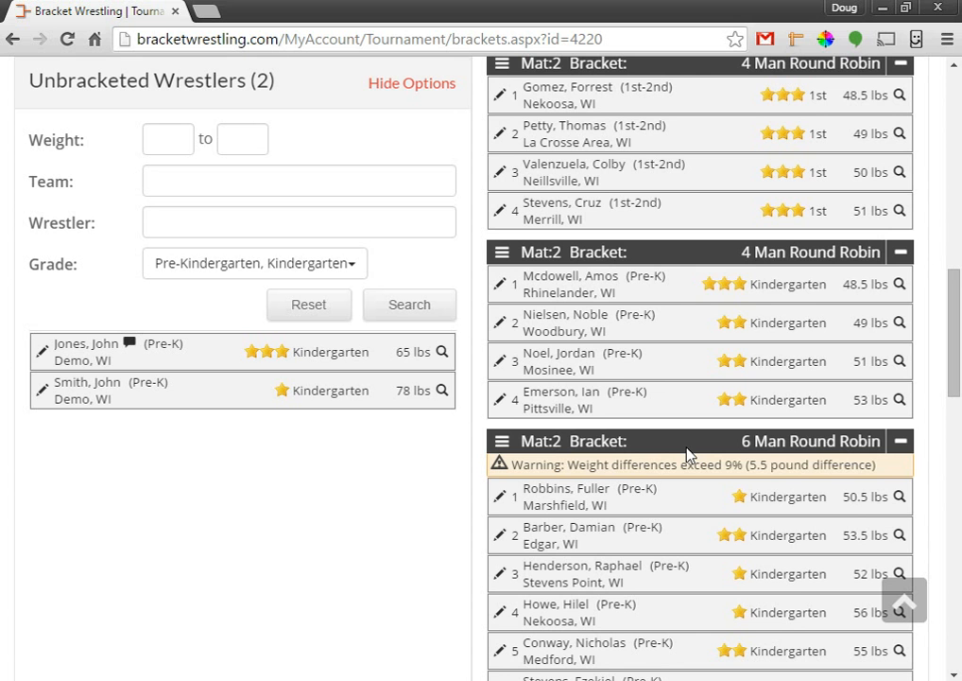
scroll(666, 394, up, 2)
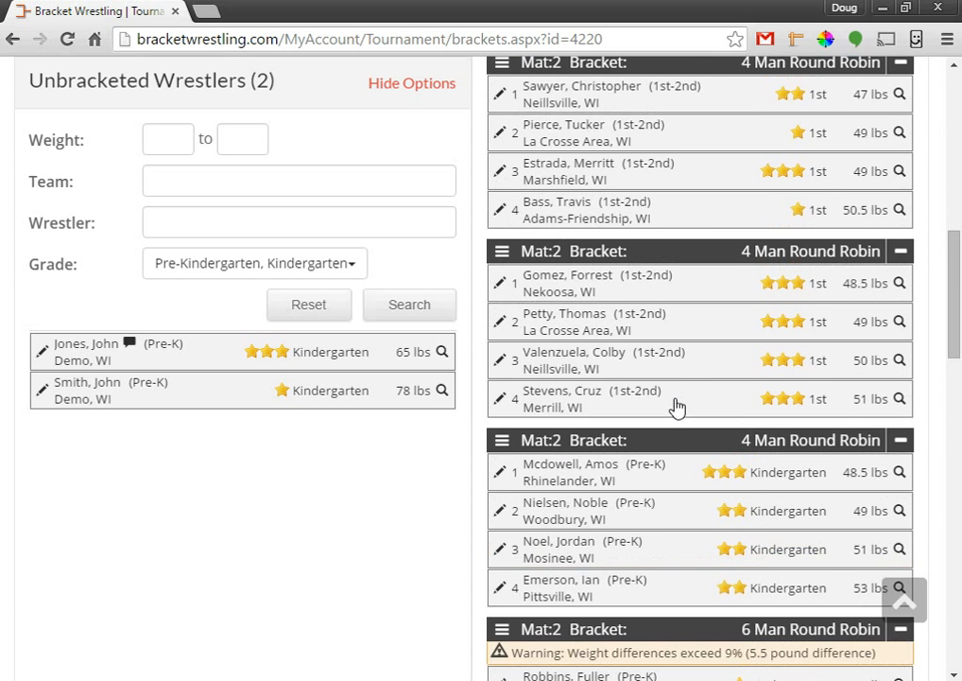
scroll(677, 406, up, 1)
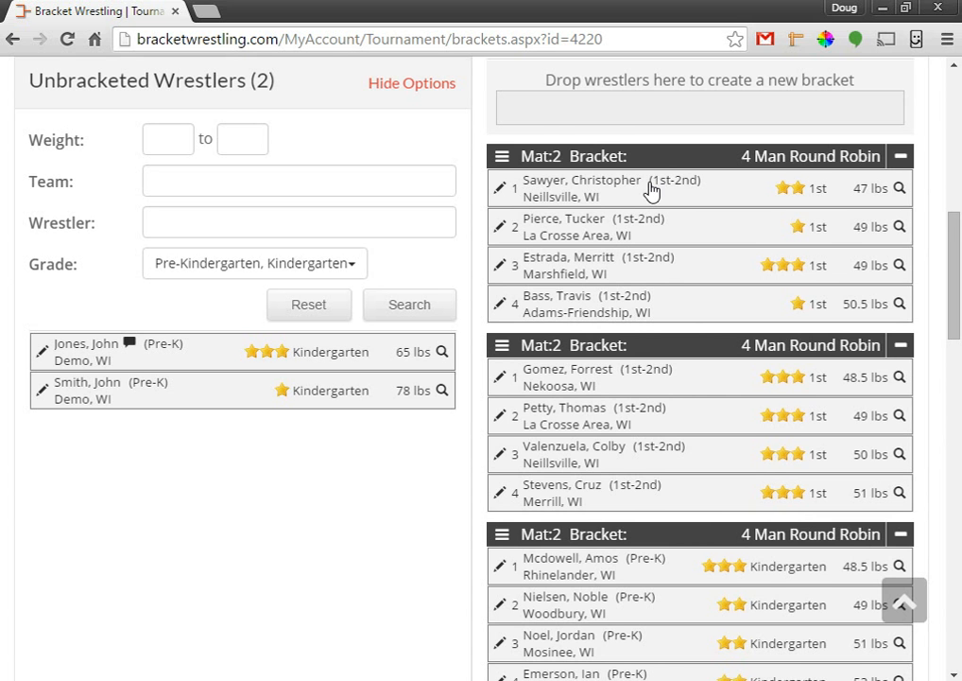
scroll(659, 456, down, 1)
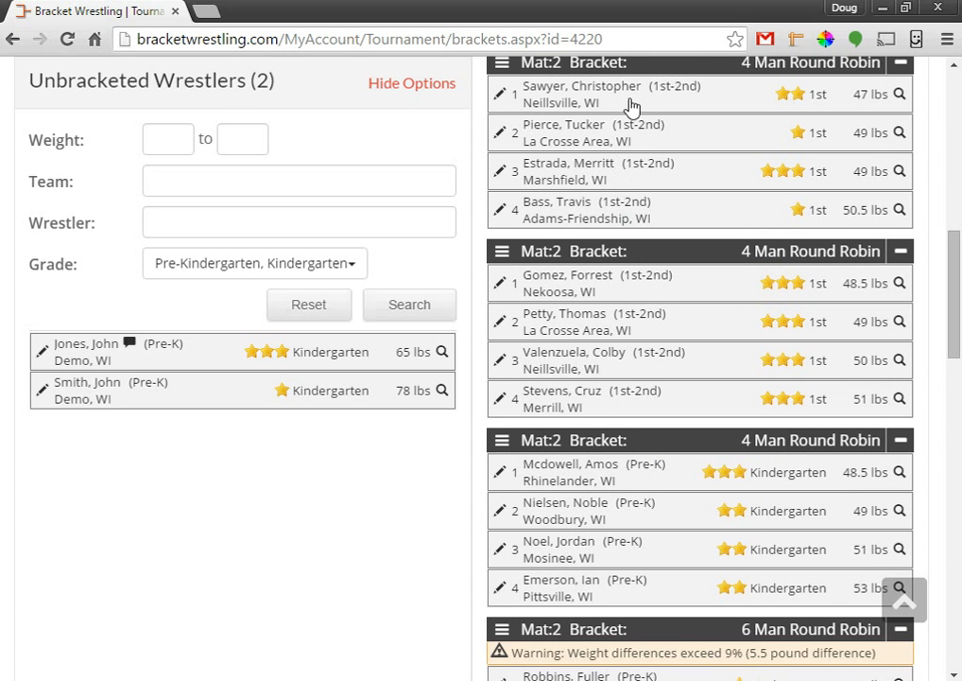
drag(635, 101, 898, 299)
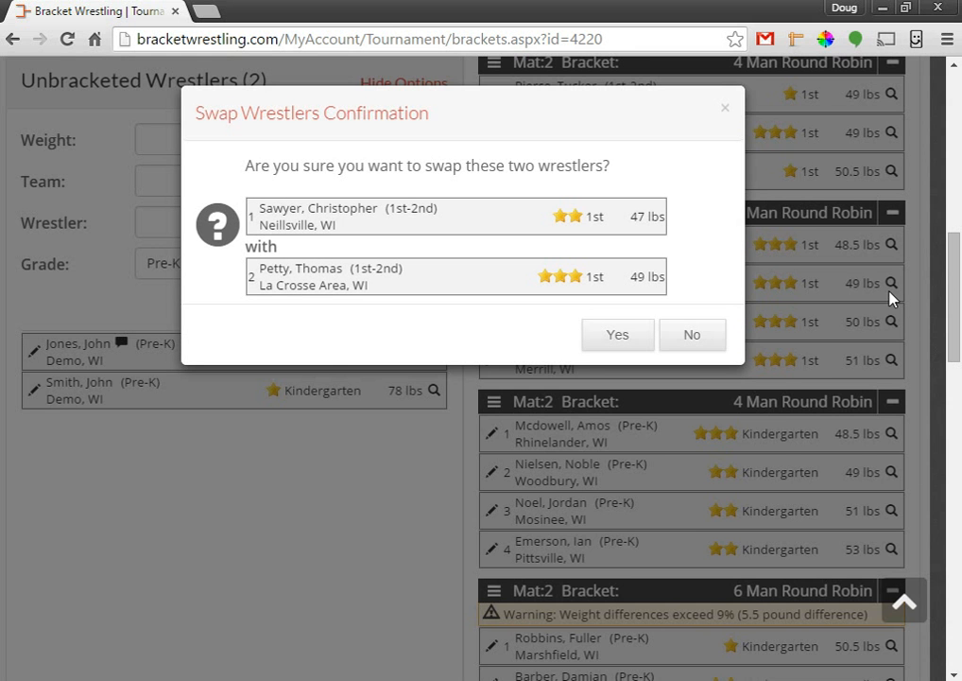
click(623, 337)
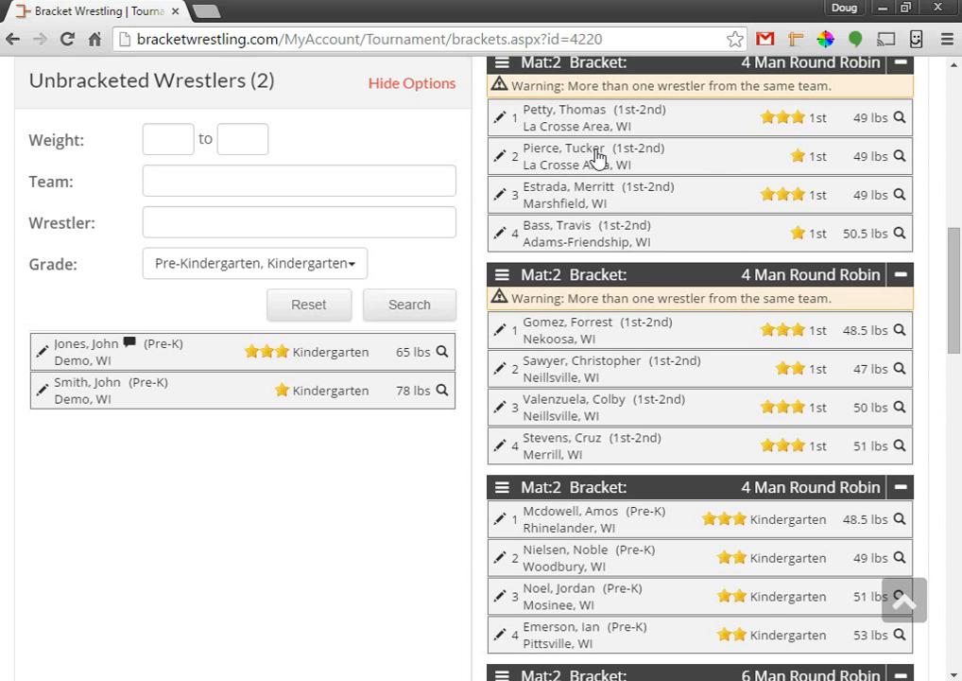
Swap the remaining La Crosse Area wrestler with the 47 lb Neillsville wrestler, then show 59–71 lb brackets.
drag(733, 168, 892, 339)
click(622, 336)
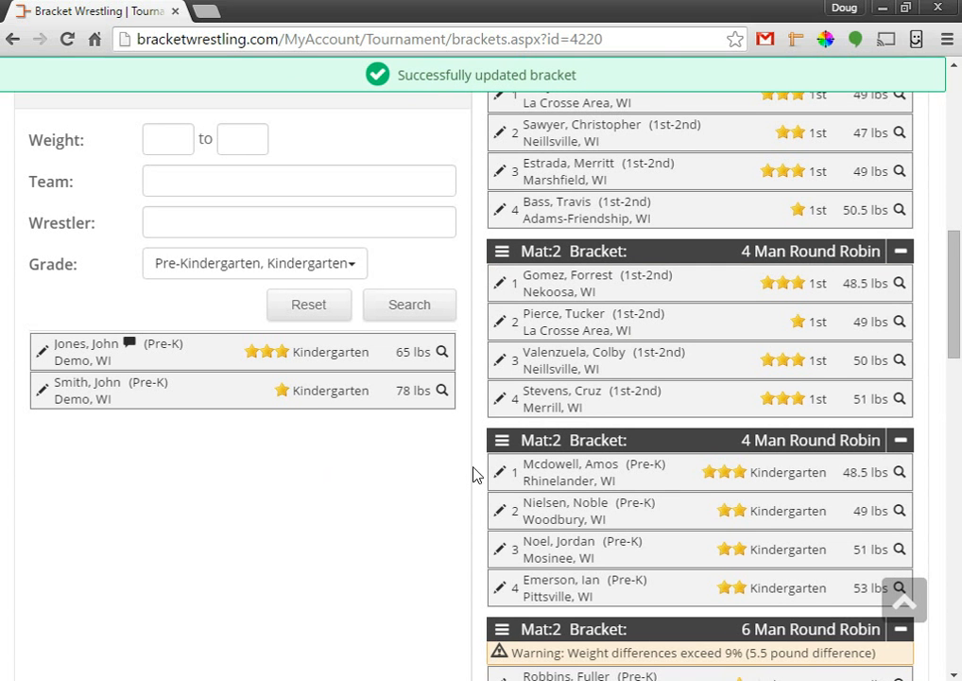
scroll(728, 426, up, 1)
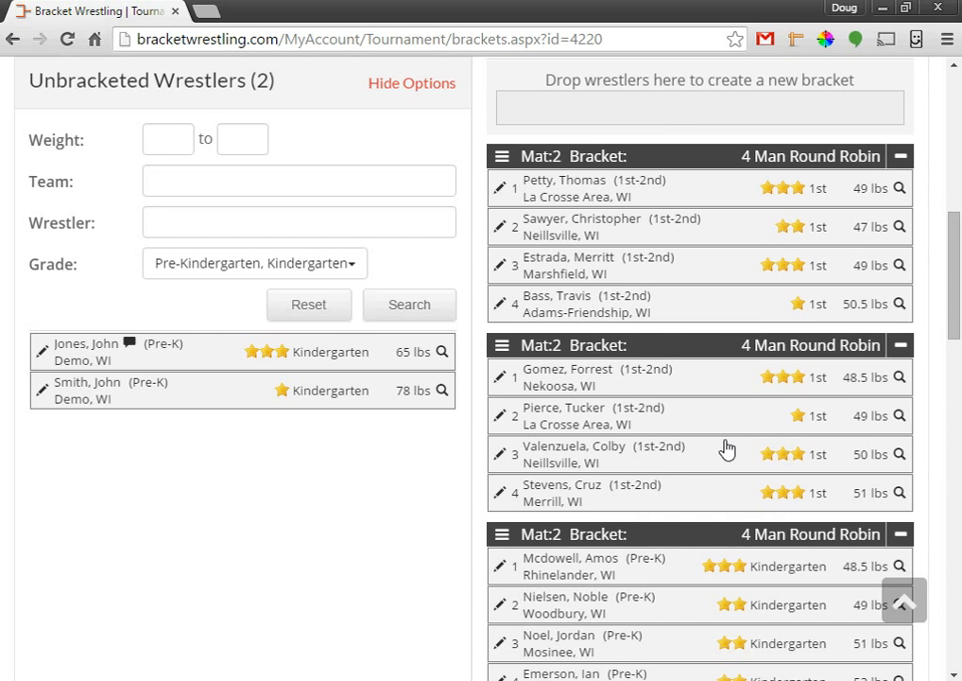
scroll(726, 449, up, 1)
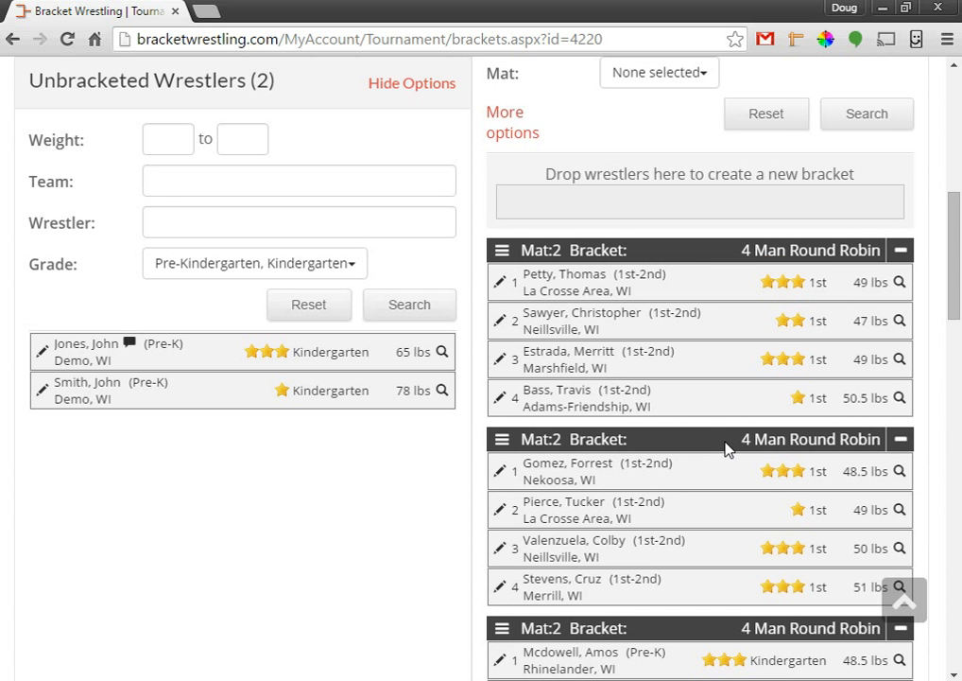
click(442, 353)
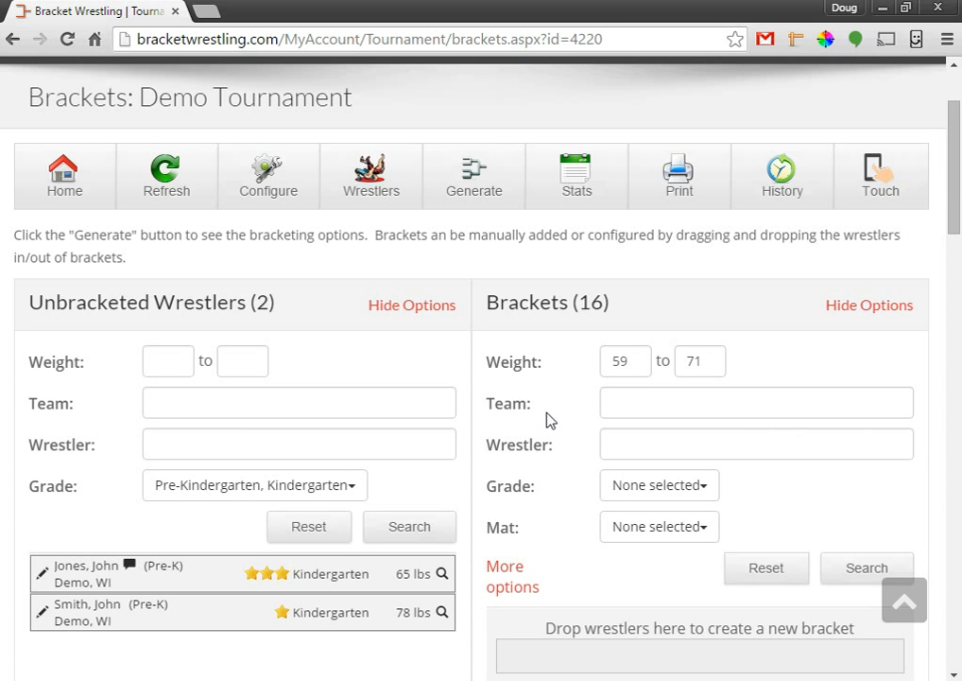
Change the unbracketed-wrestler grade filter from Pre-Kindergarten and Kindergarten to 1st and 2nd grade, then search.
scroll(480, 457, down, 2)
scroll(481, 457, down, 2)
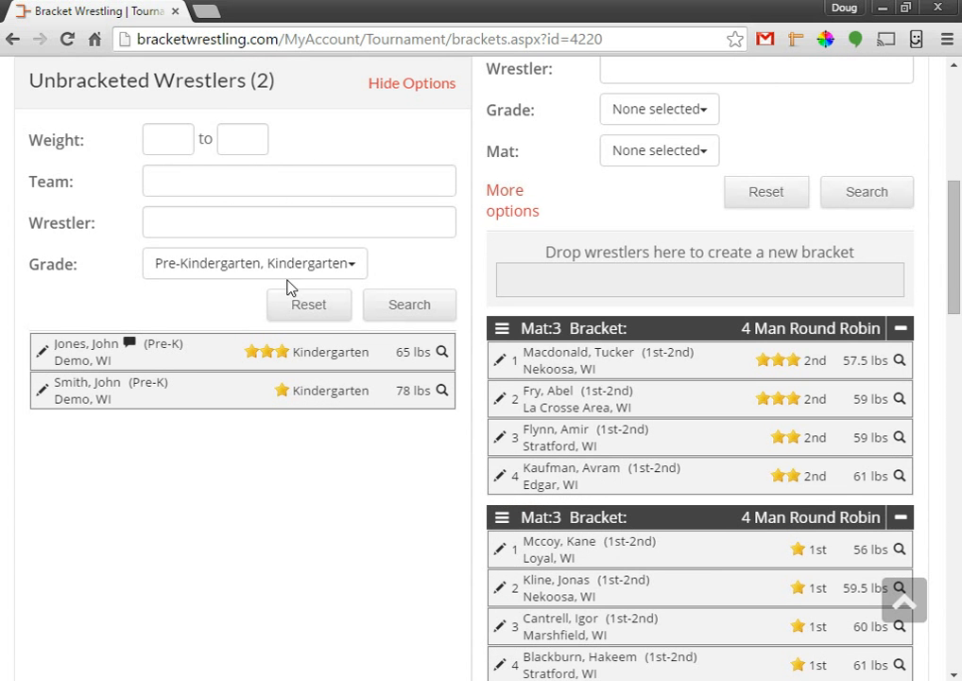
click(220, 270)
click(196, 318)
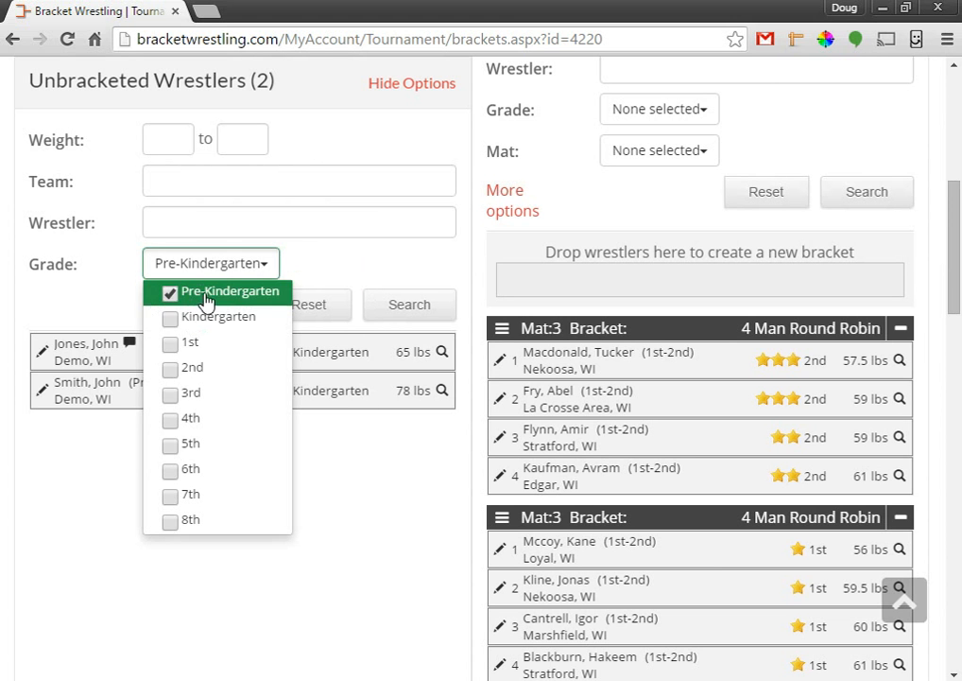
click(198, 293)
click(199, 348)
click(199, 367)
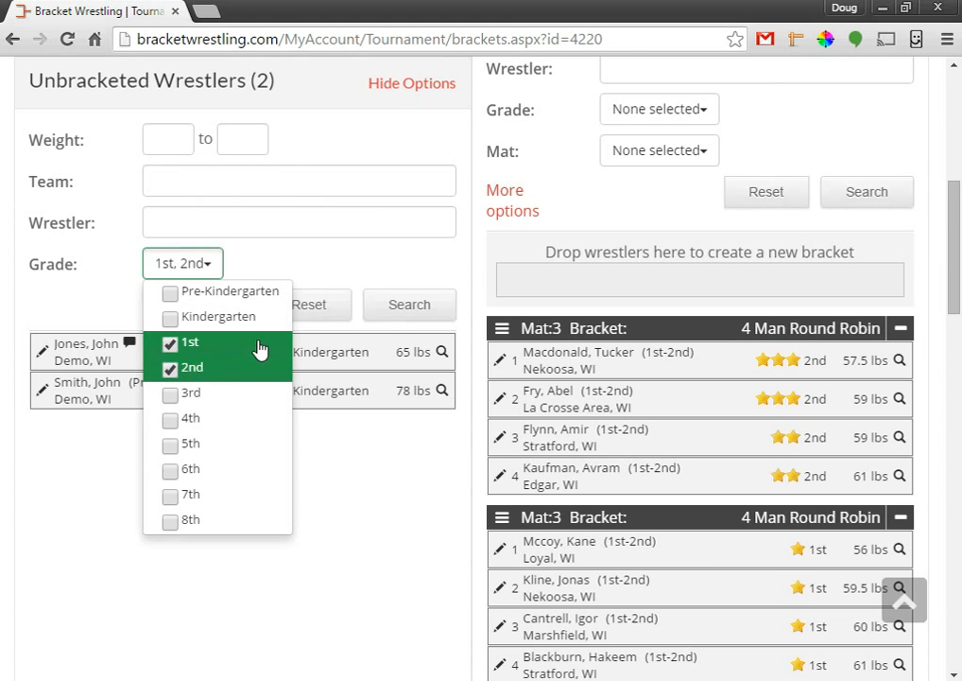
click(409, 308)
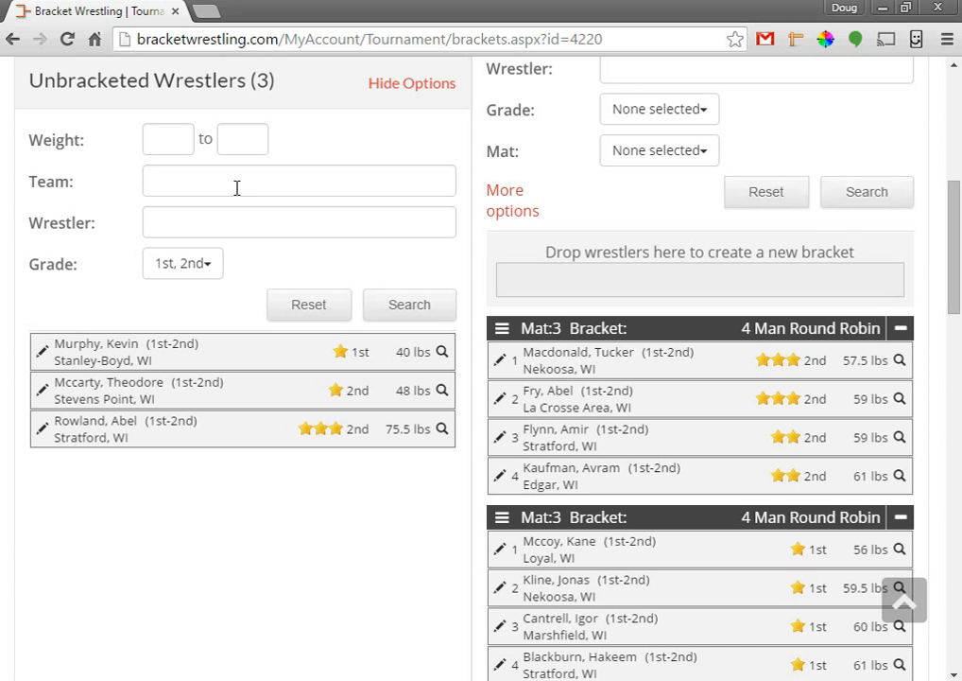
Duplicate the brackets tab and, in the copy, move the 57.5 lb Nekoosa wrestler below the 59 lb La Crosse Area wrestler.
right_click(121, 14)
click(182, 86)
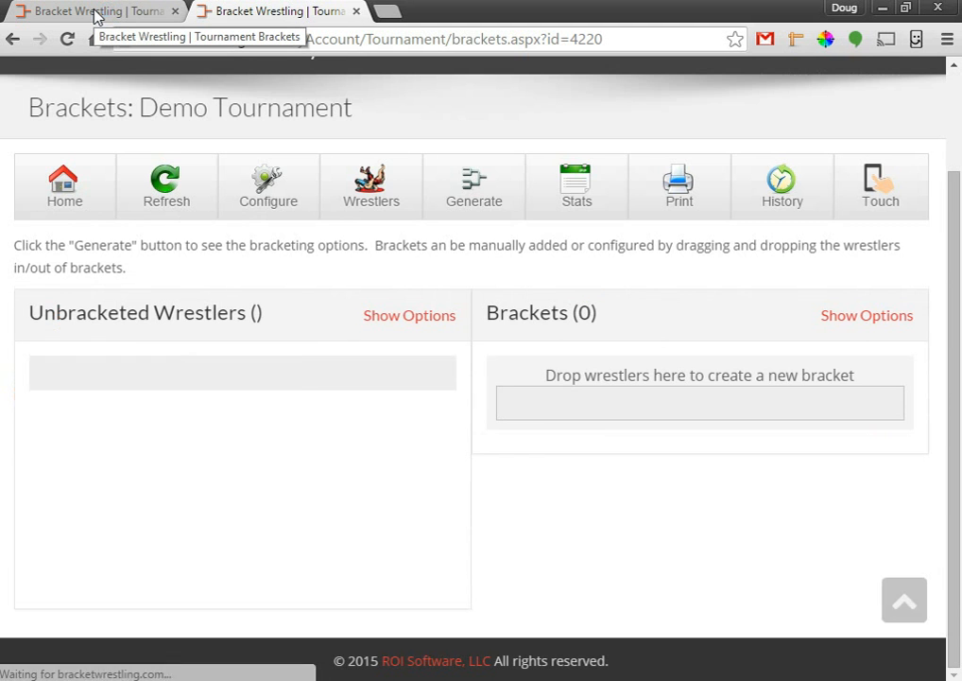
click(66, 12)
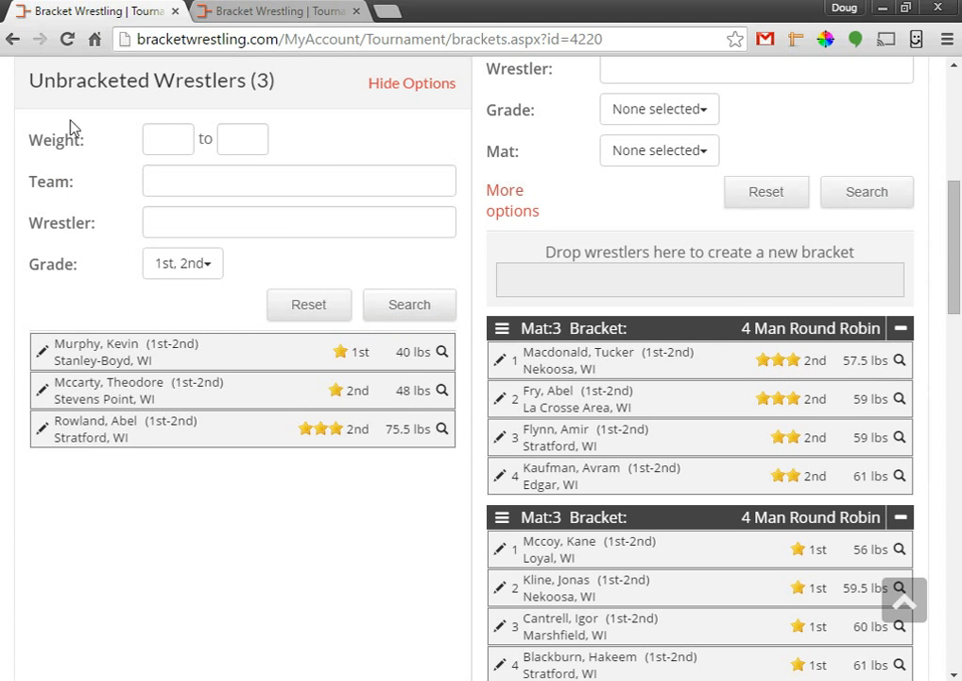
click(277, 11)
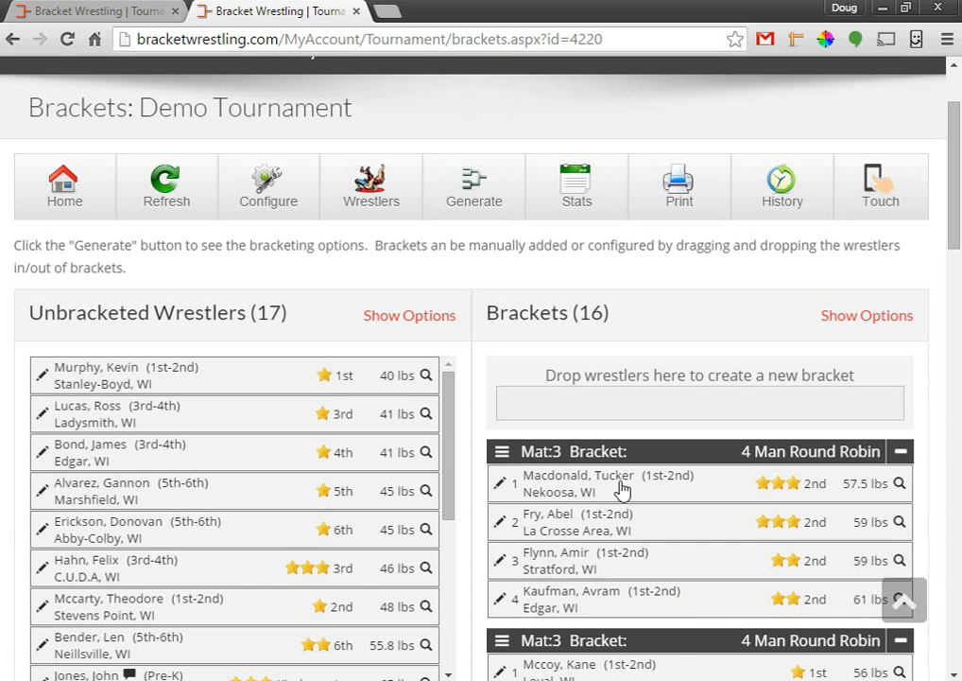
drag(649, 489, 638, 535)
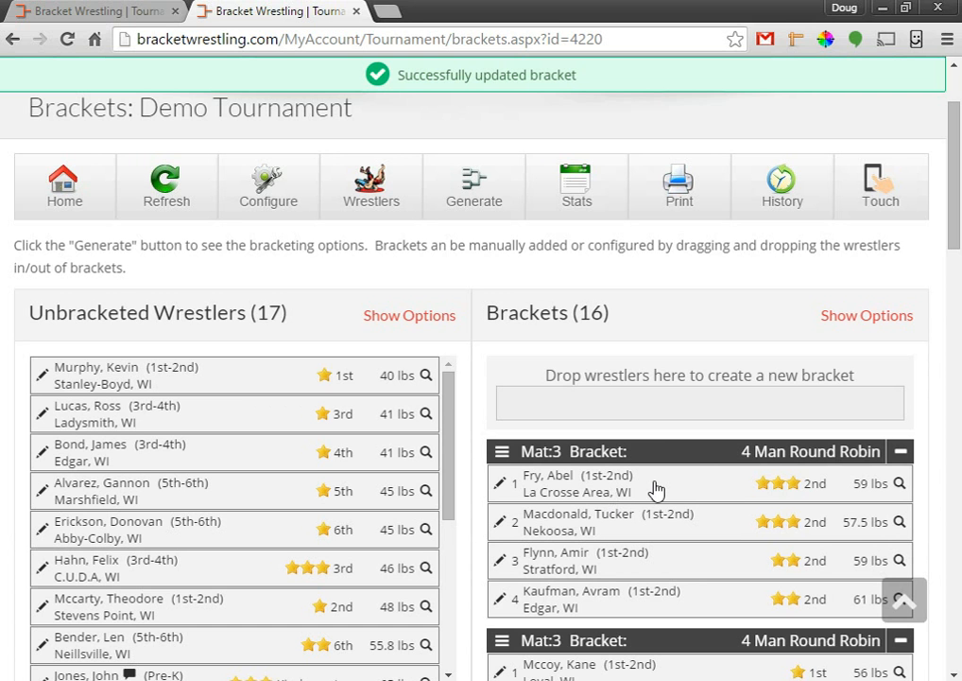
In the first tab, try moving the 61 lb Edgar wrestler up, then refresh the outdated Mat:3 bracket data.
click(157, 8)
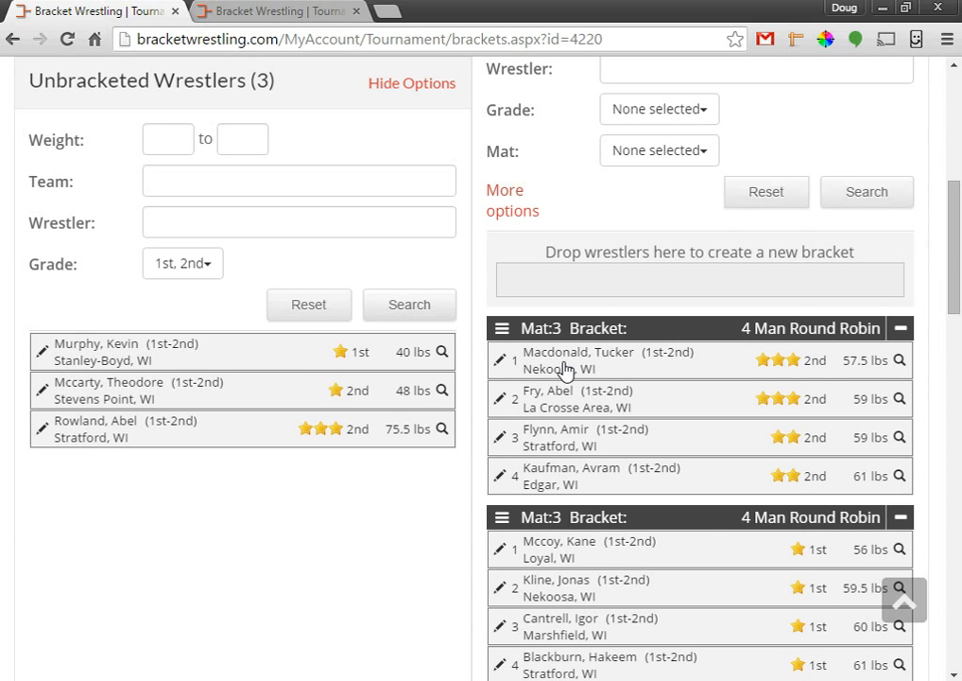
drag(571, 485, 593, 437)
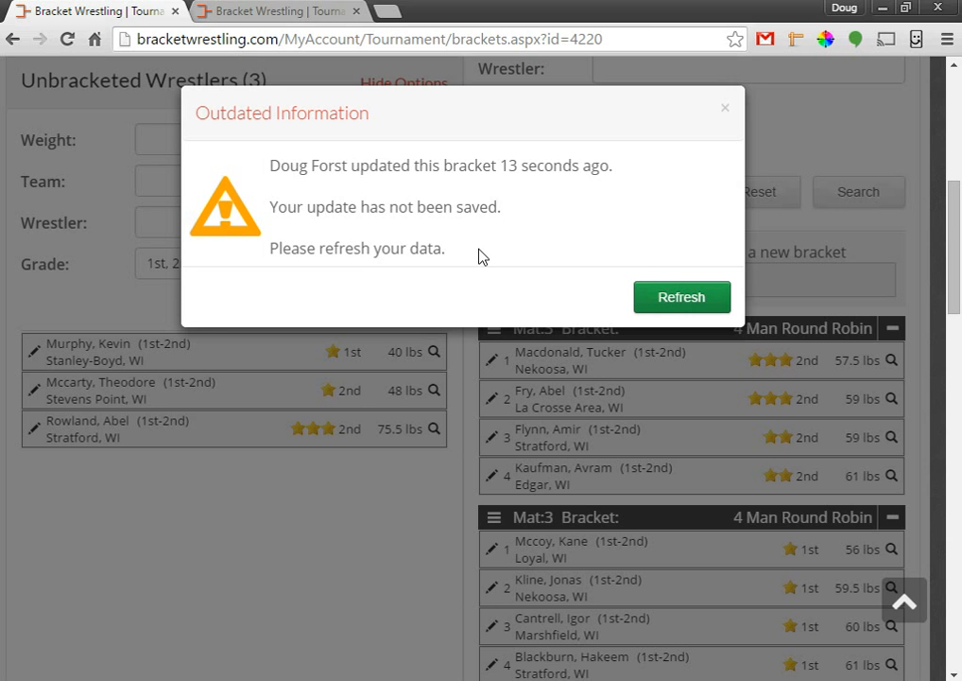
click(683, 302)
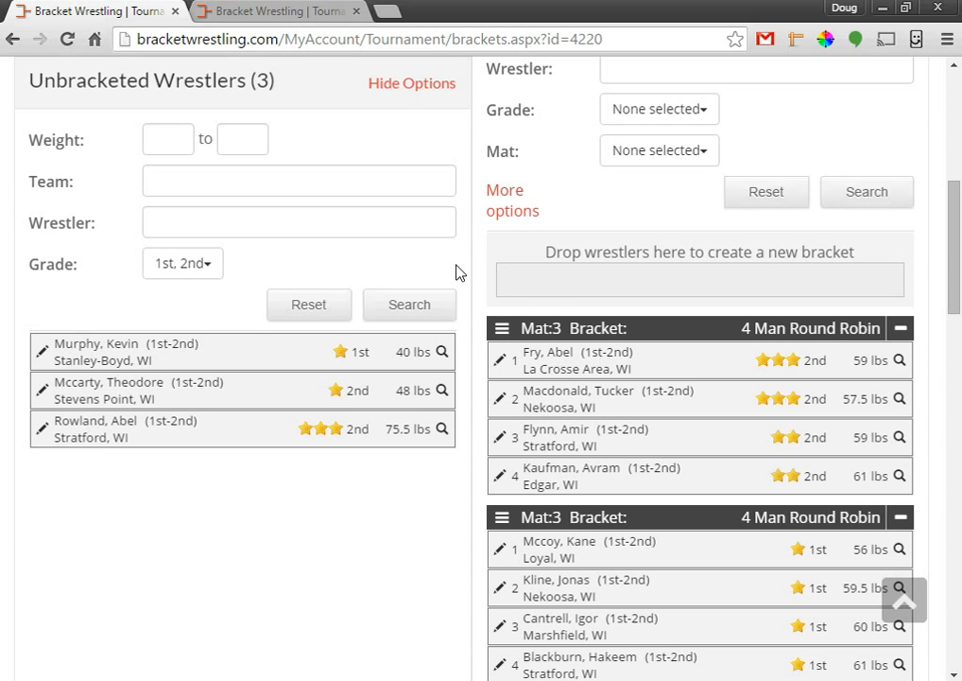
scroll(456, 273, up, 1)
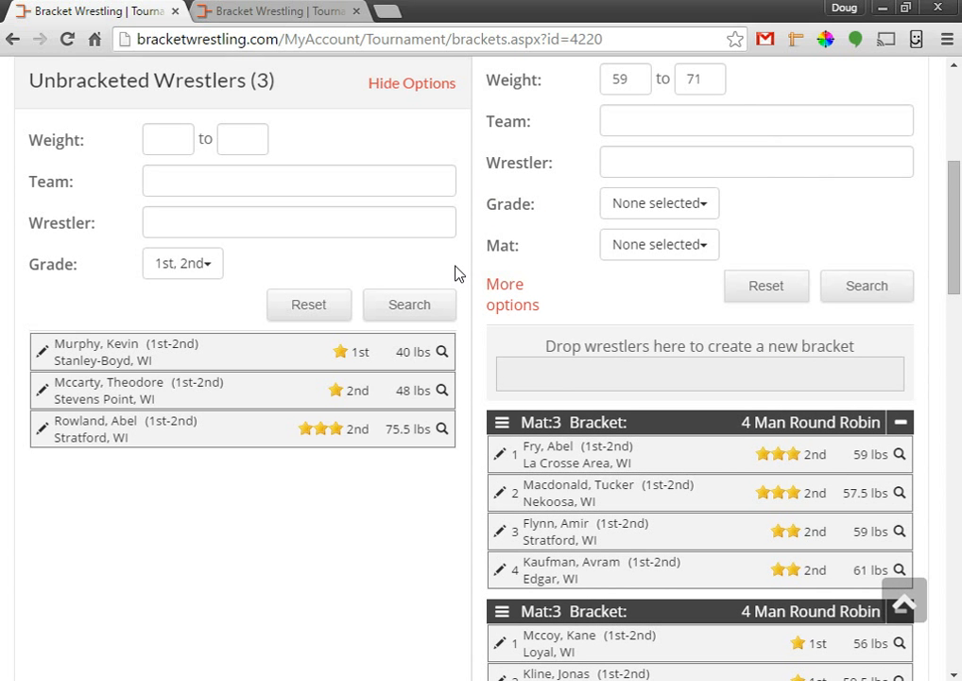
click(501, 428)
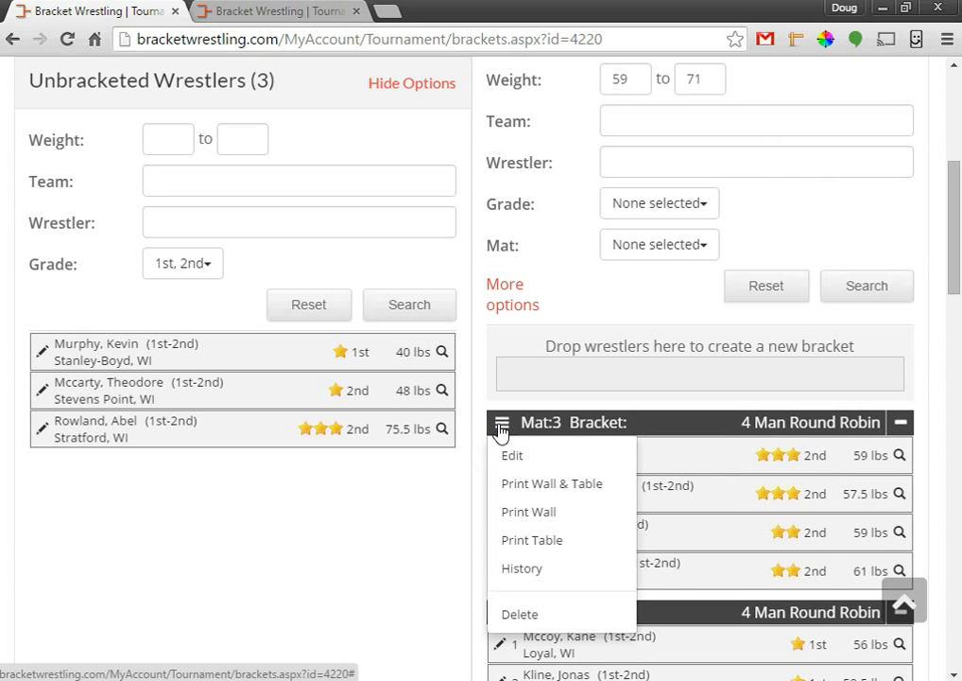
click(528, 569)
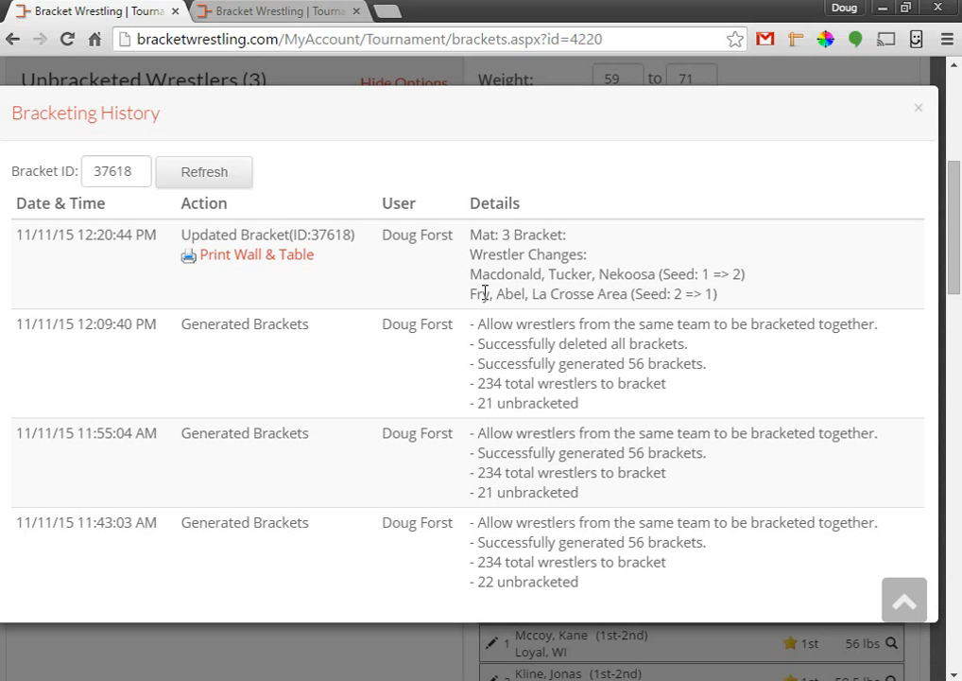
click(689, 295)
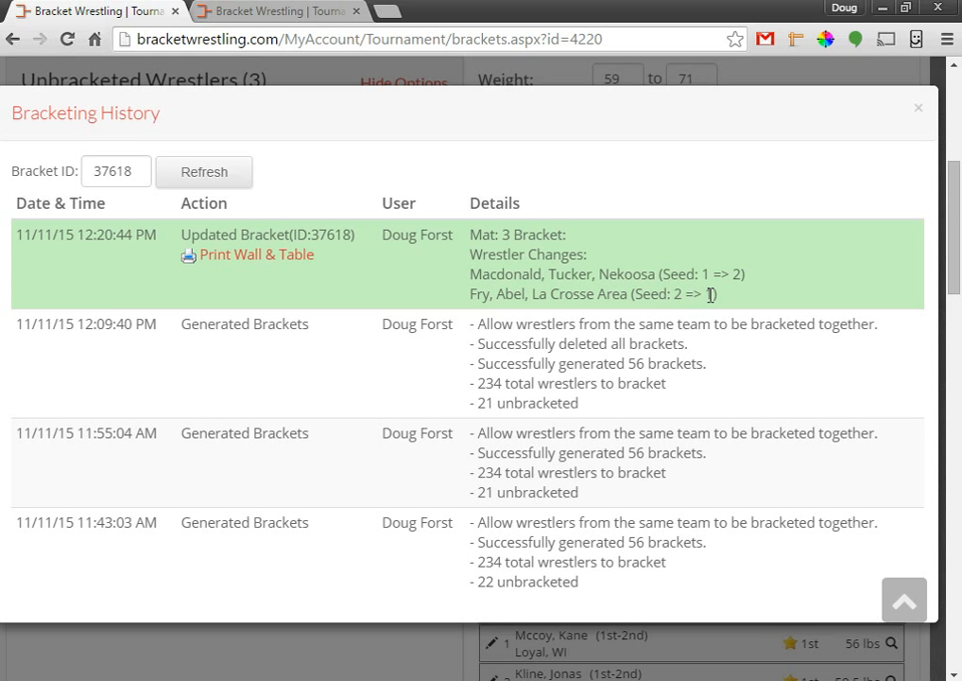
click(920, 112)
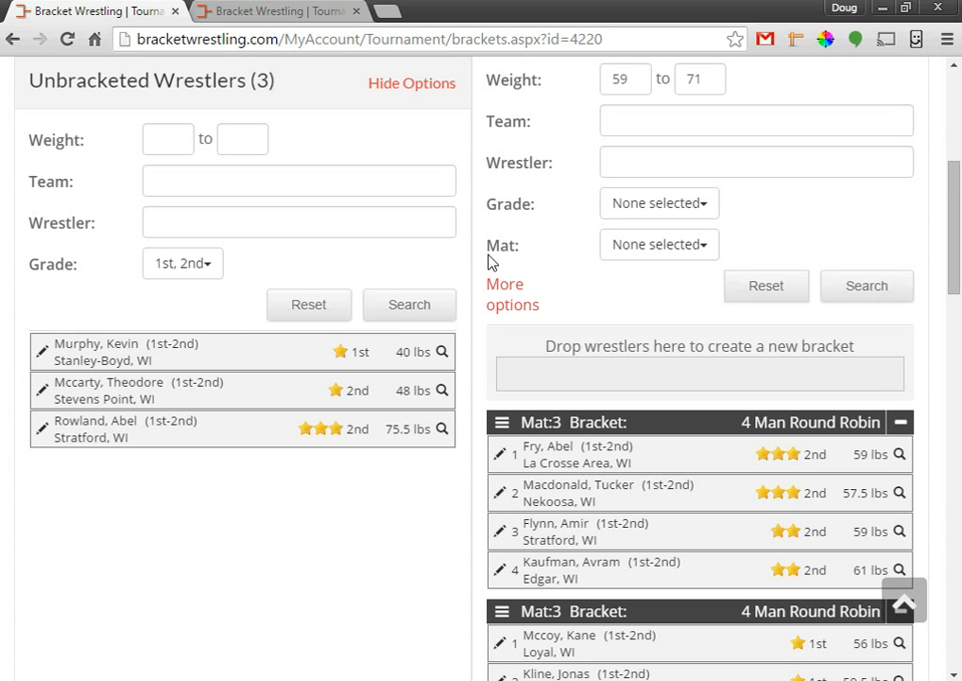
Close the duplicate tab and clear every grade from the unbracketed-wrestler filter, then search.
click(356, 11)
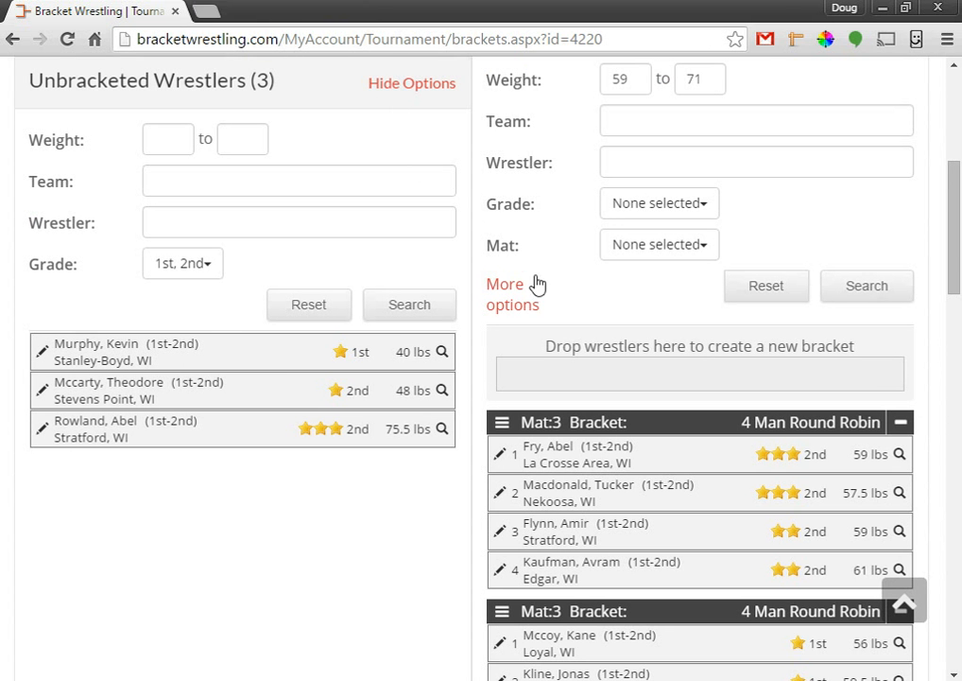
scroll(549, 283, up, 2)
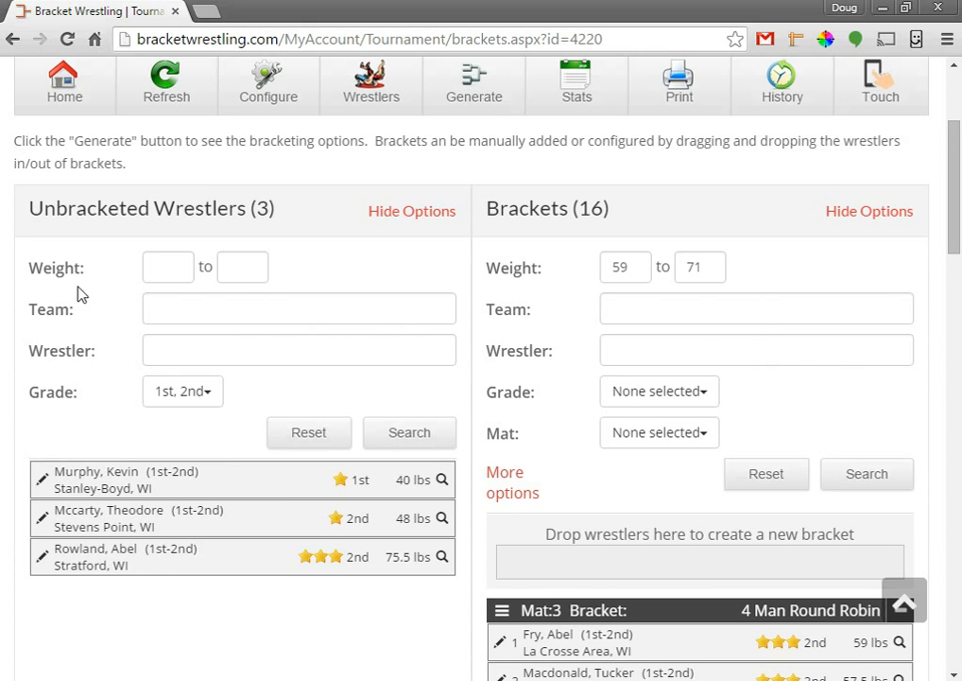
click(183, 399)
click(189, 422)
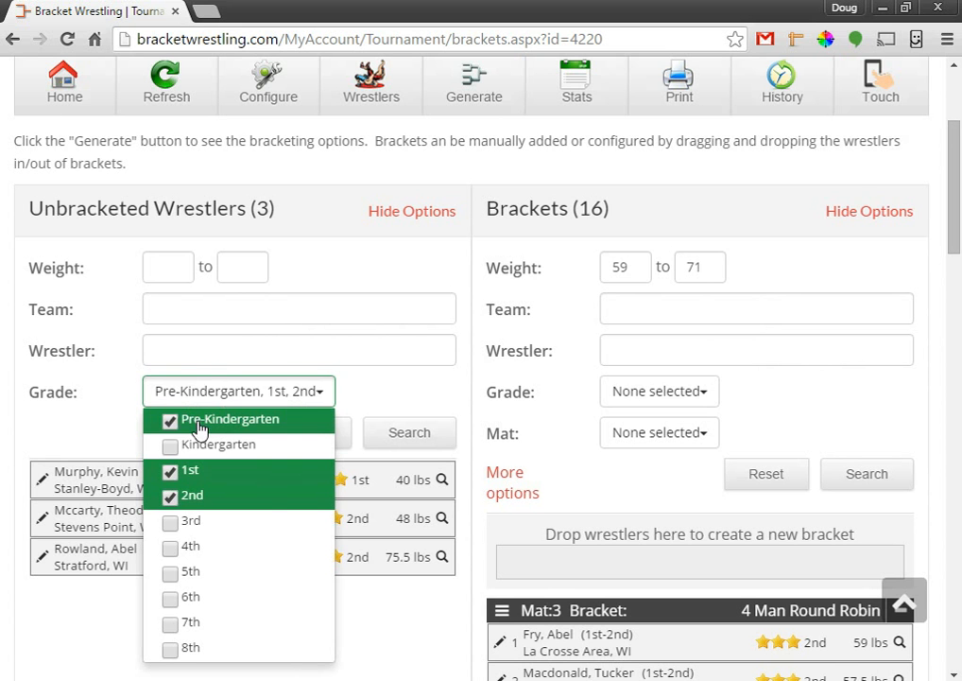
click(193, 424)
click(194, 449)
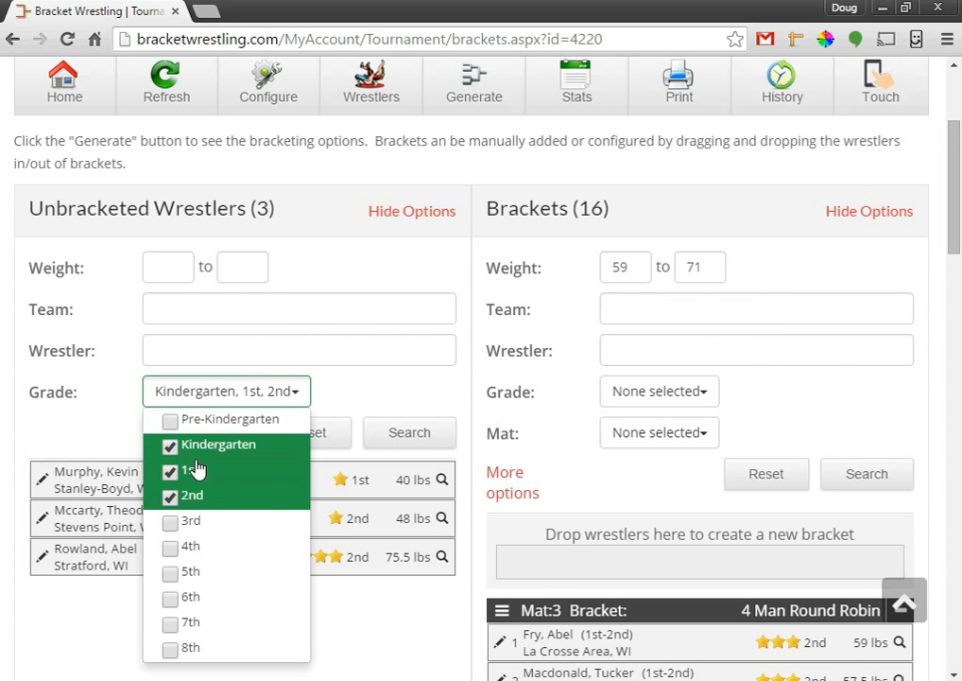
click(196, 495)
click(195, 469)
click(196, 449)
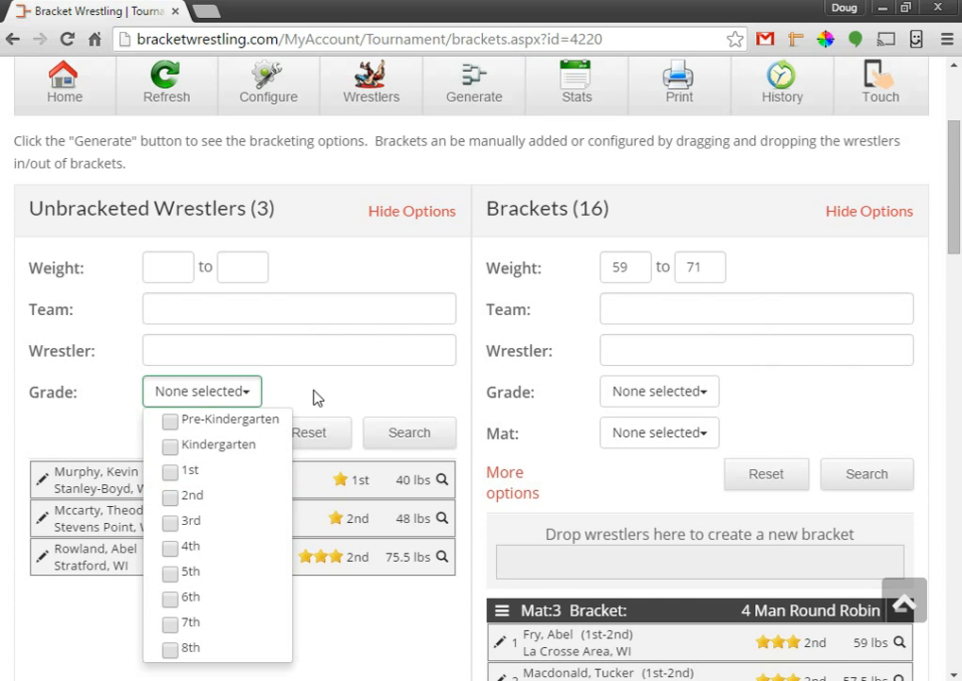
click(401, 432)
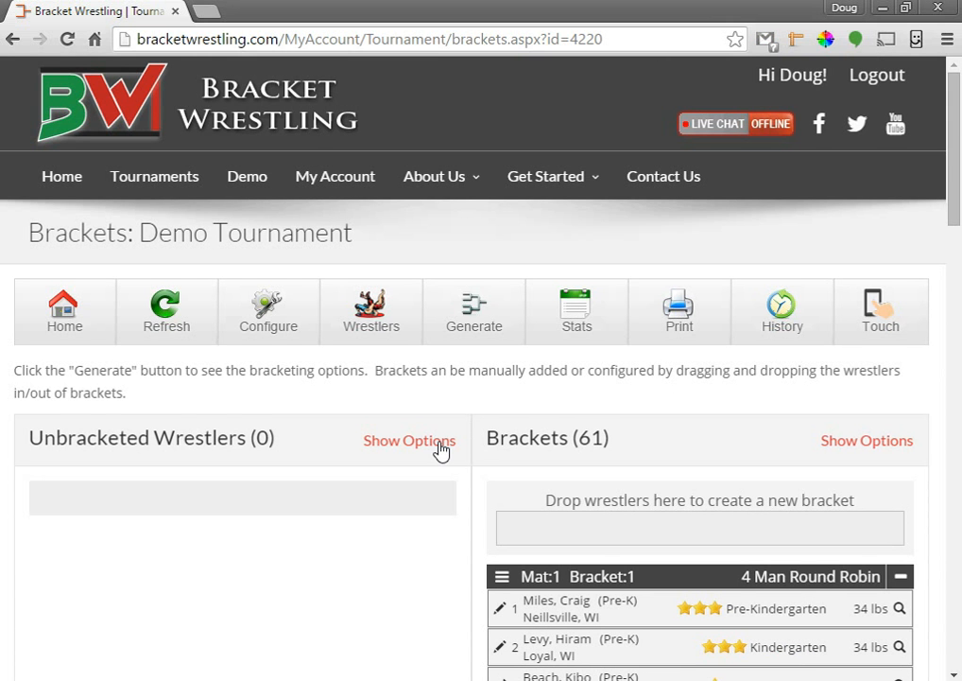
drag(955, 110, 960, 426)
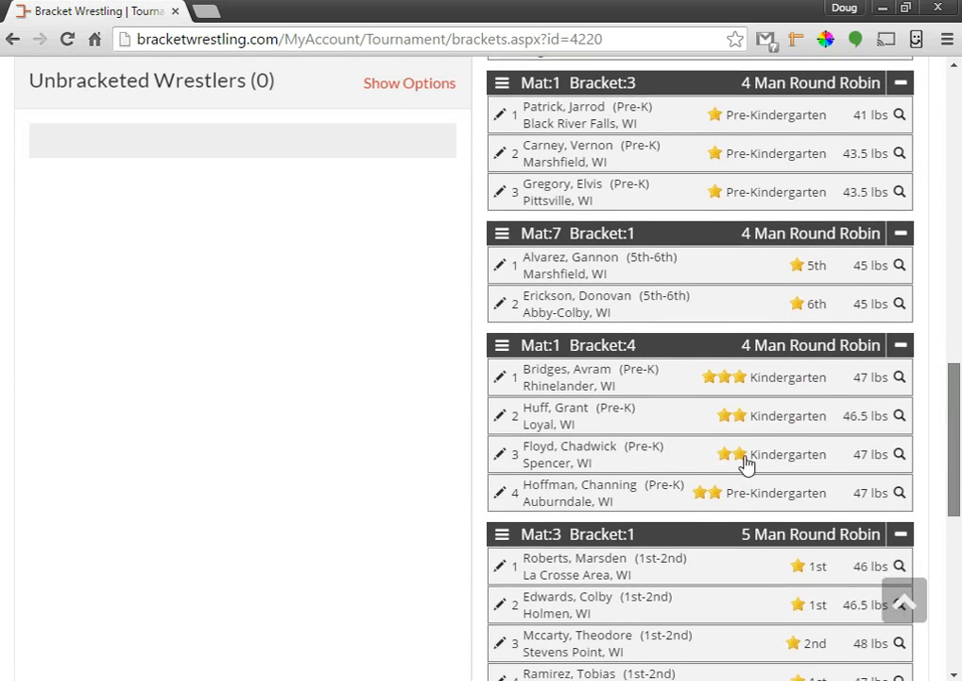
scroll(956, 436, down, 1)
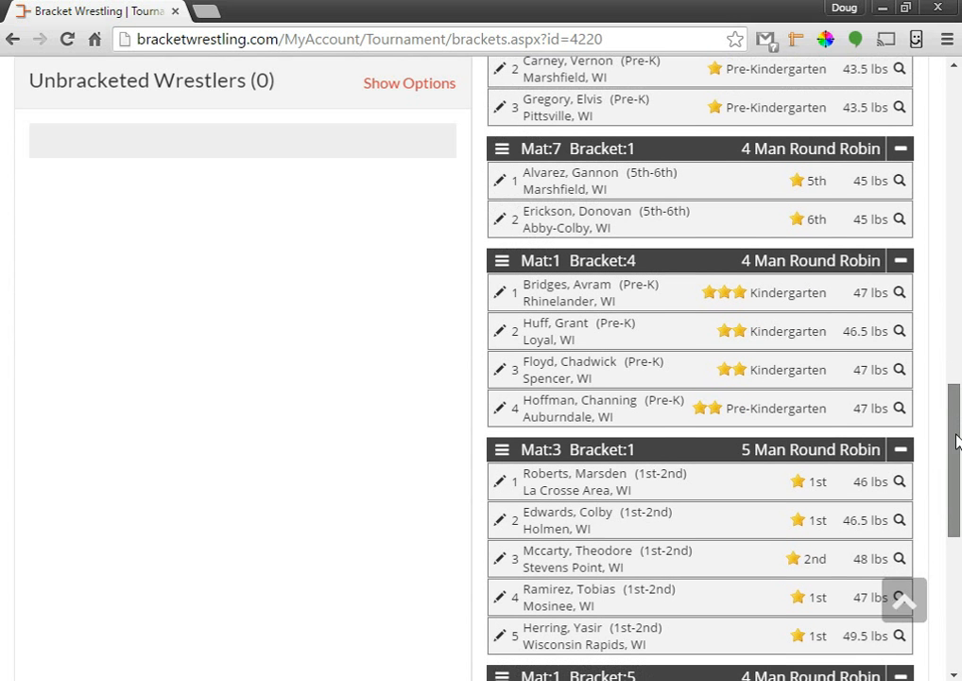
scroll(956, 453, down, 1)
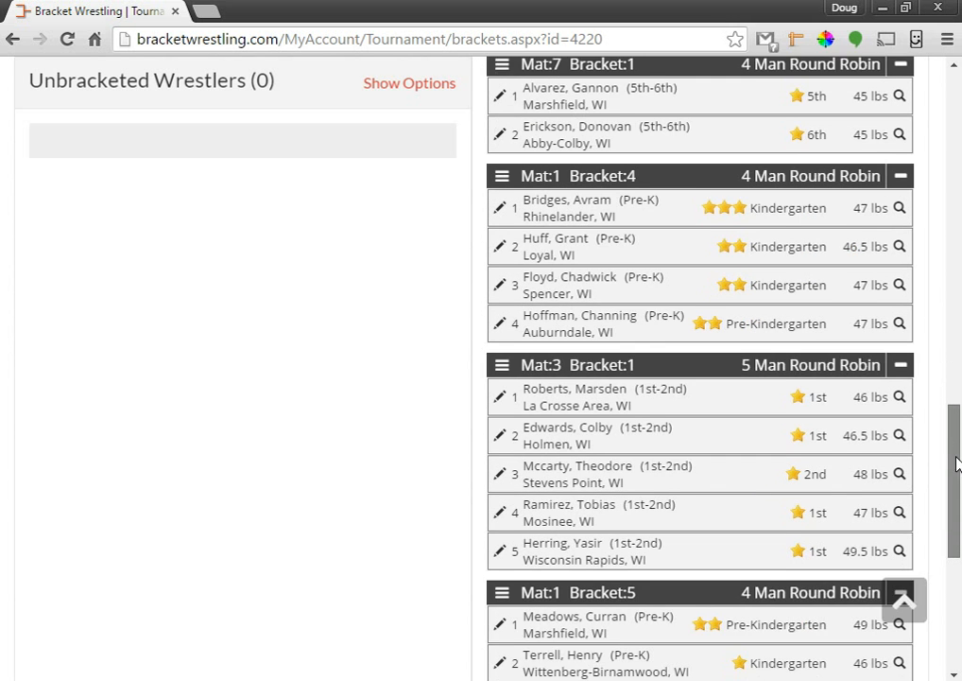
scroll(956, 397, up, 4)
scroll(959, 194, up, 10)
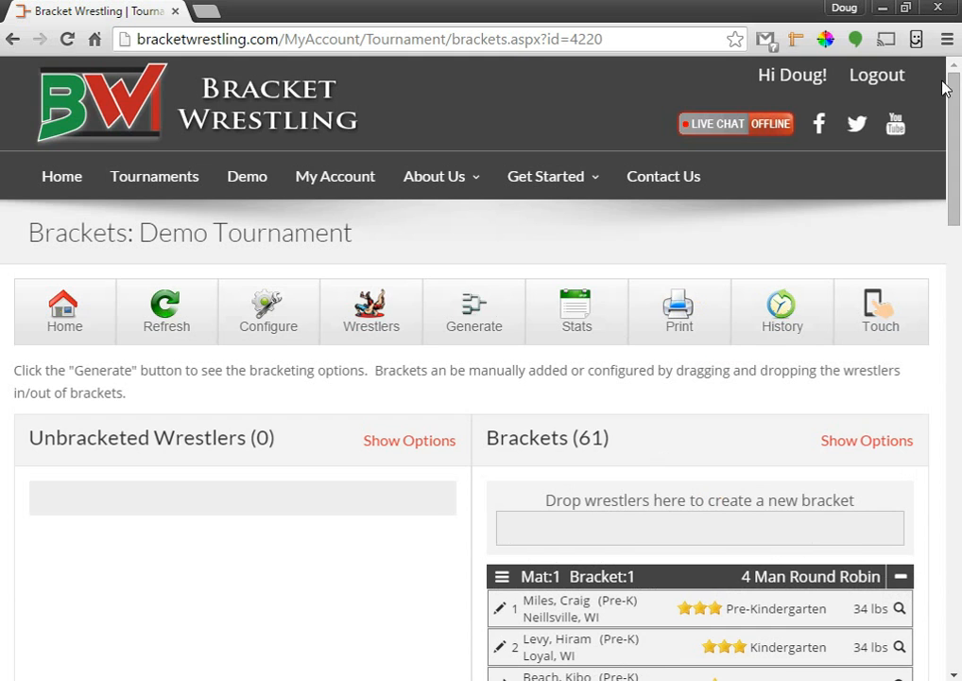
Review tournament stats and brackets per mat, then confirm all brackets are reviewed to reach Print Options.
click(588, 307)
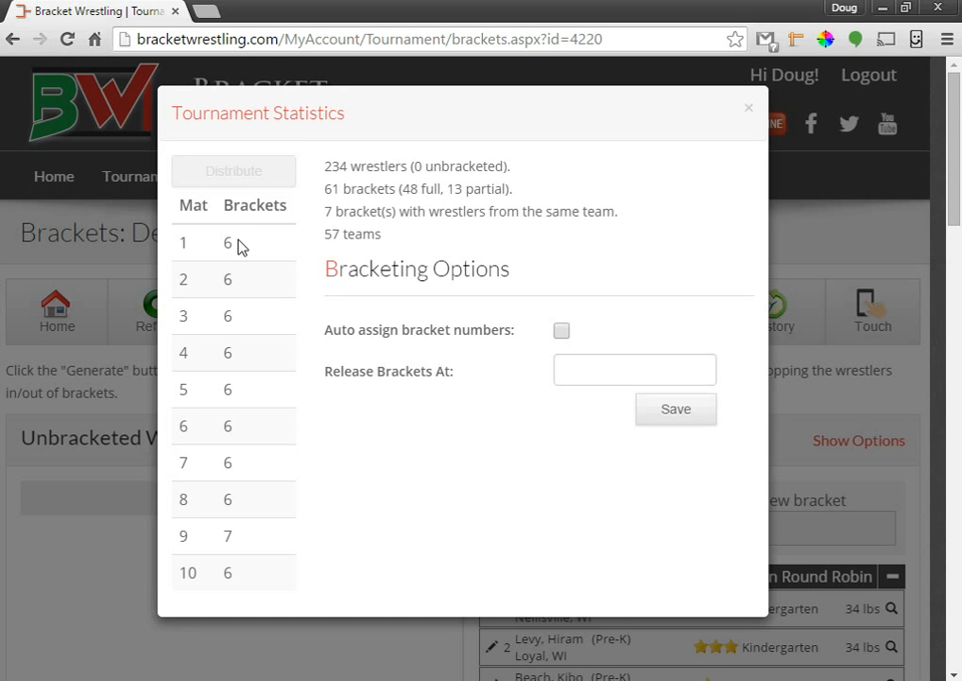
click(748, 108)
click(681, 320)
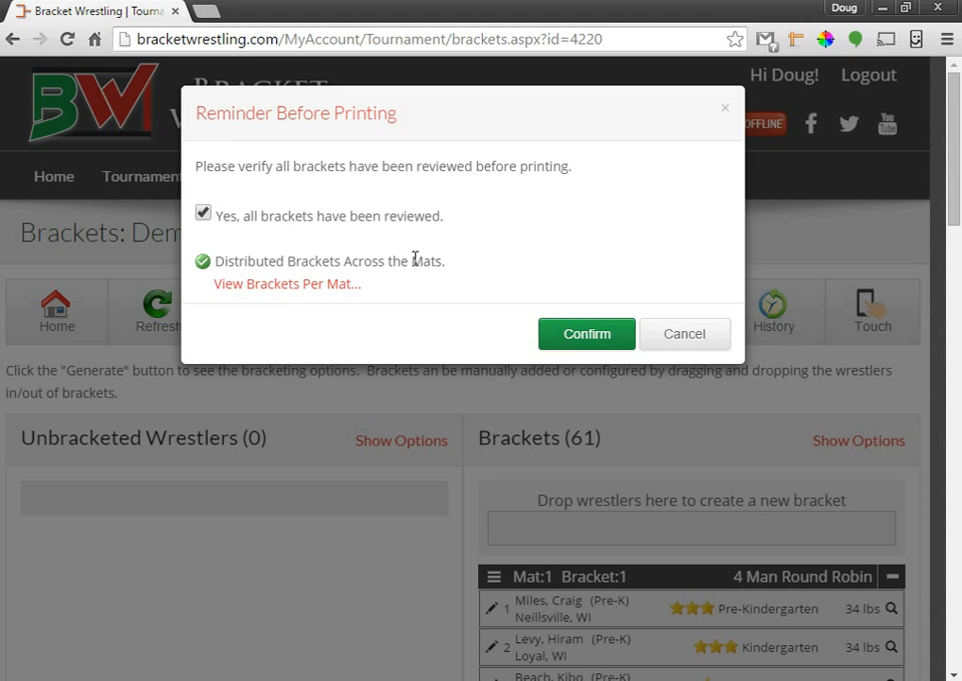
click(274, 286)
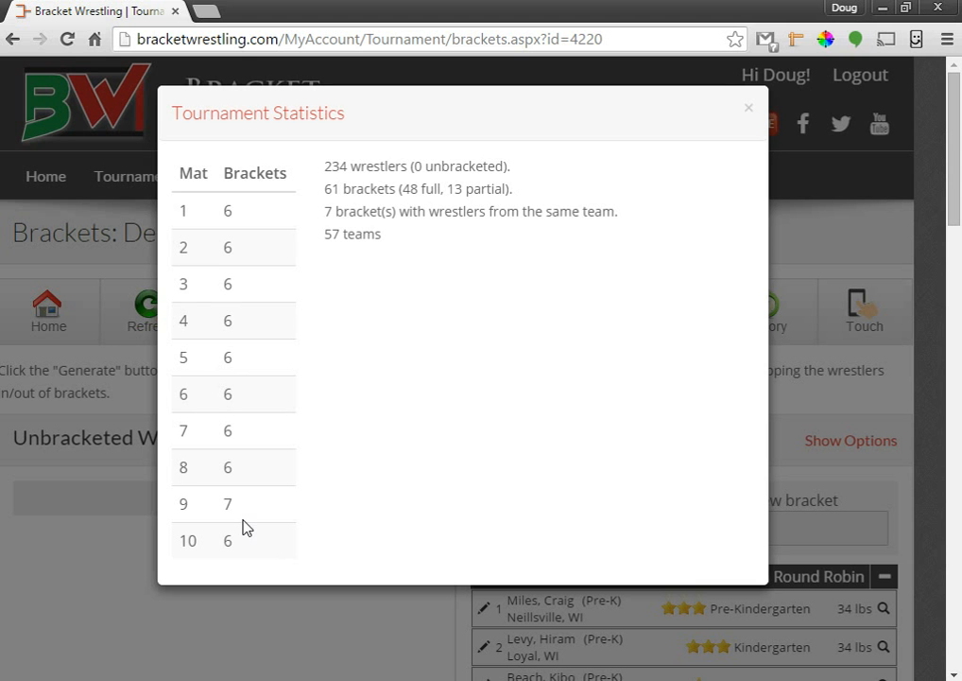
click(753, 113)
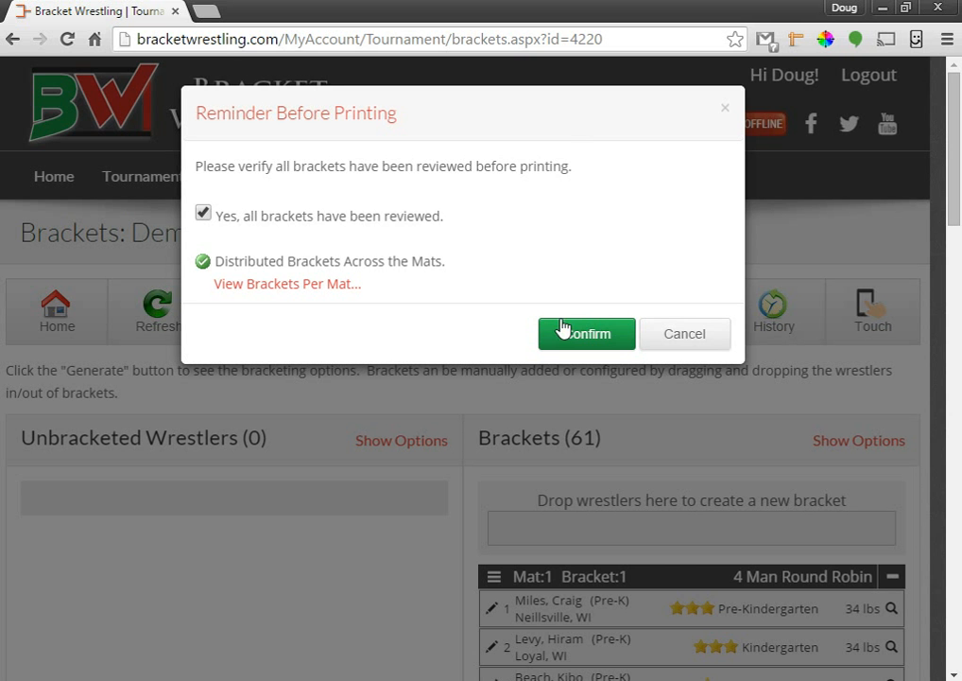
click(587, 336)
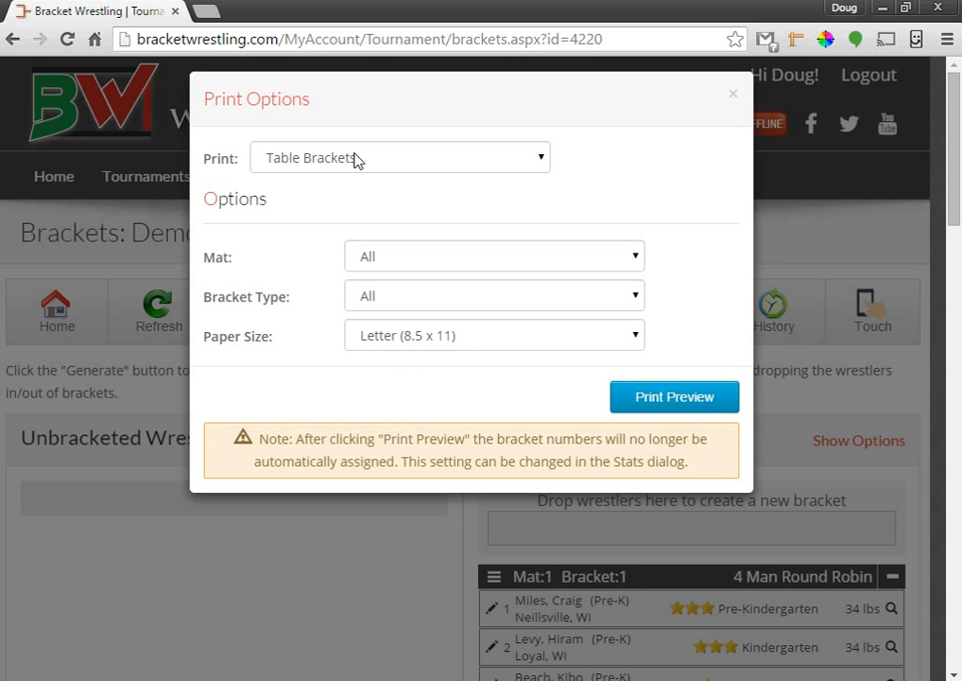
Choose 'Wrestlers by team (for coaches)' as the printout and generate its PDF preview.
click(370, 163)
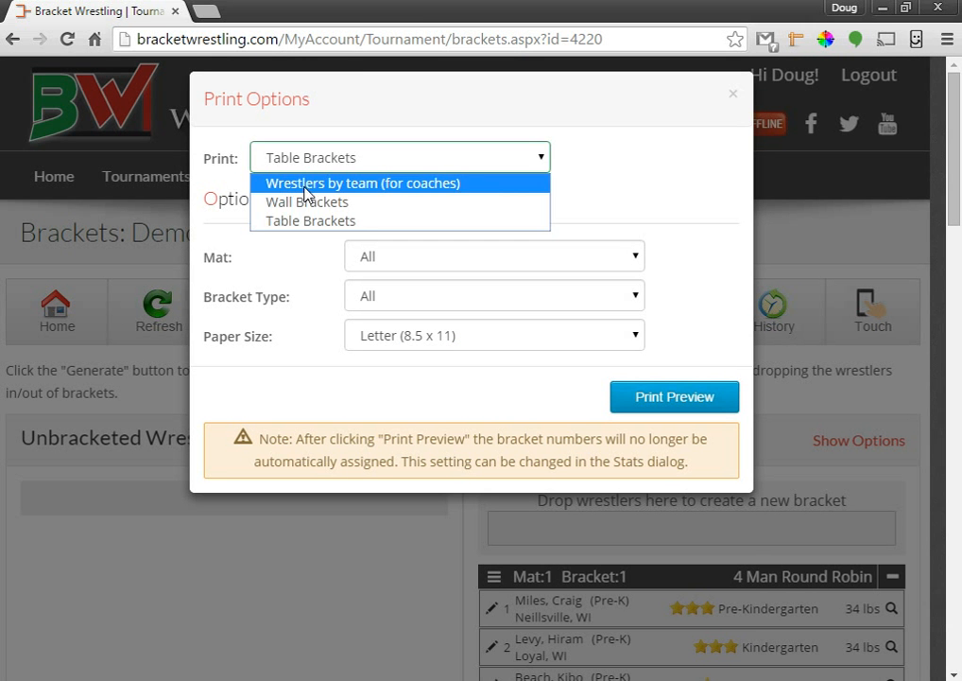
click(322, 184)
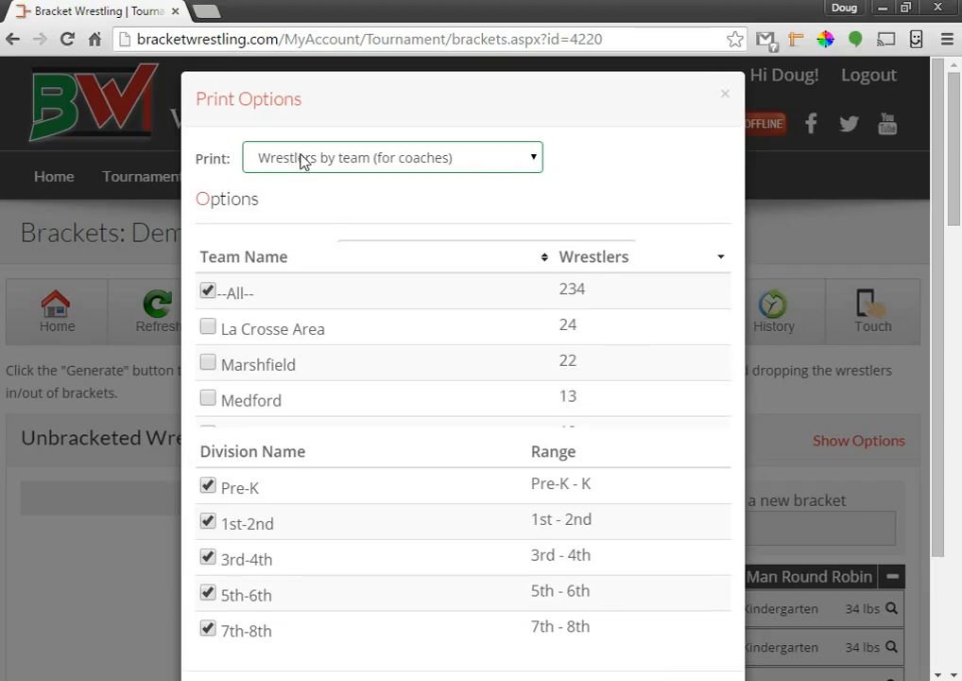
scroll(716, 416, down, 1)
scroll(716, 414, up, 1)
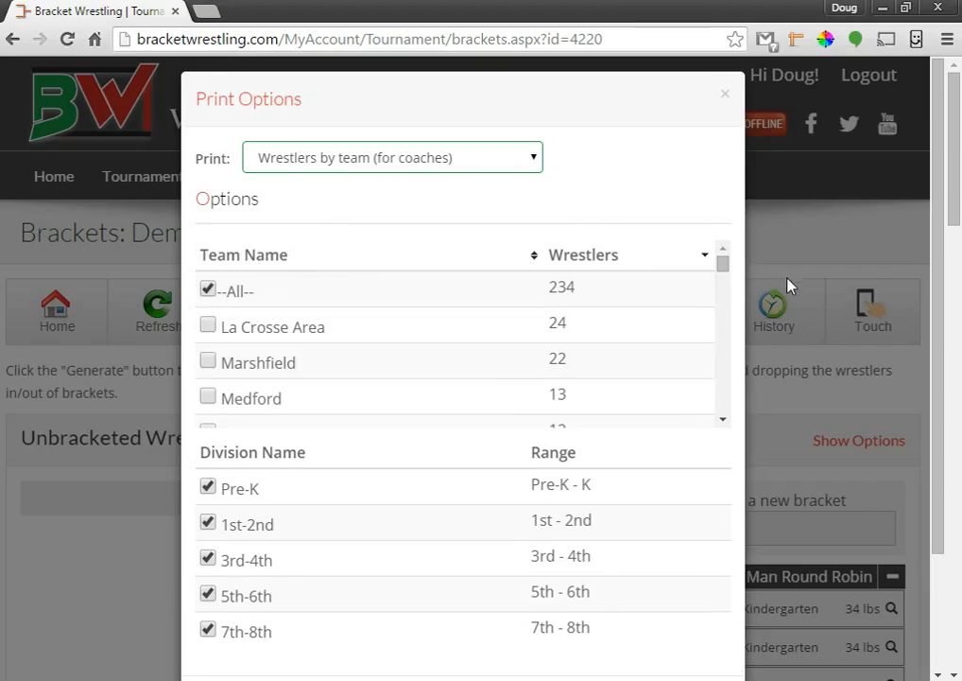
scroll(554, 475, down, 1)
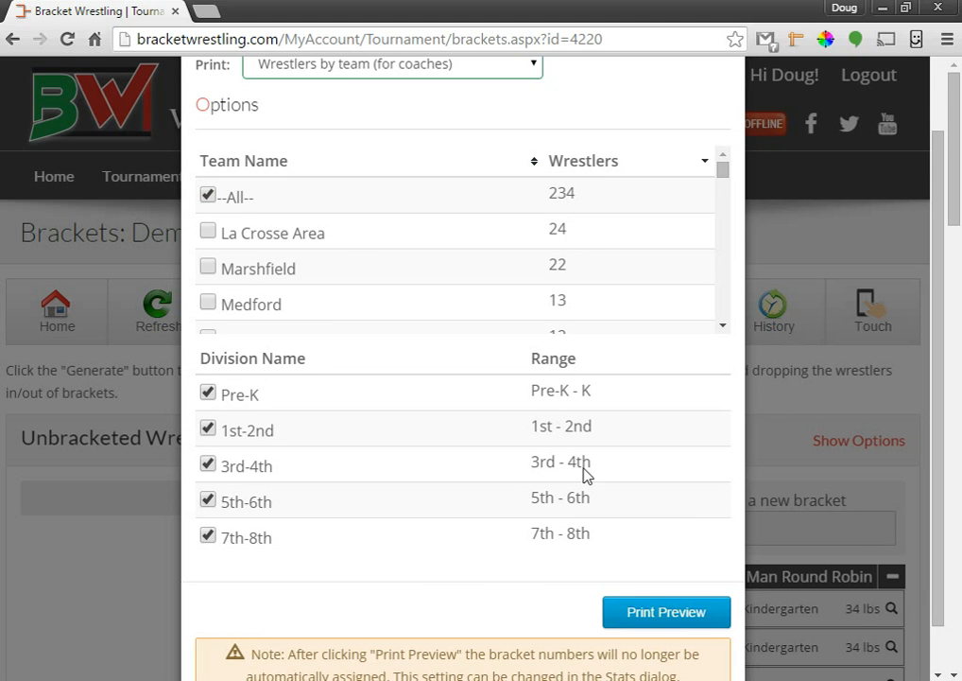
click(670, 613)
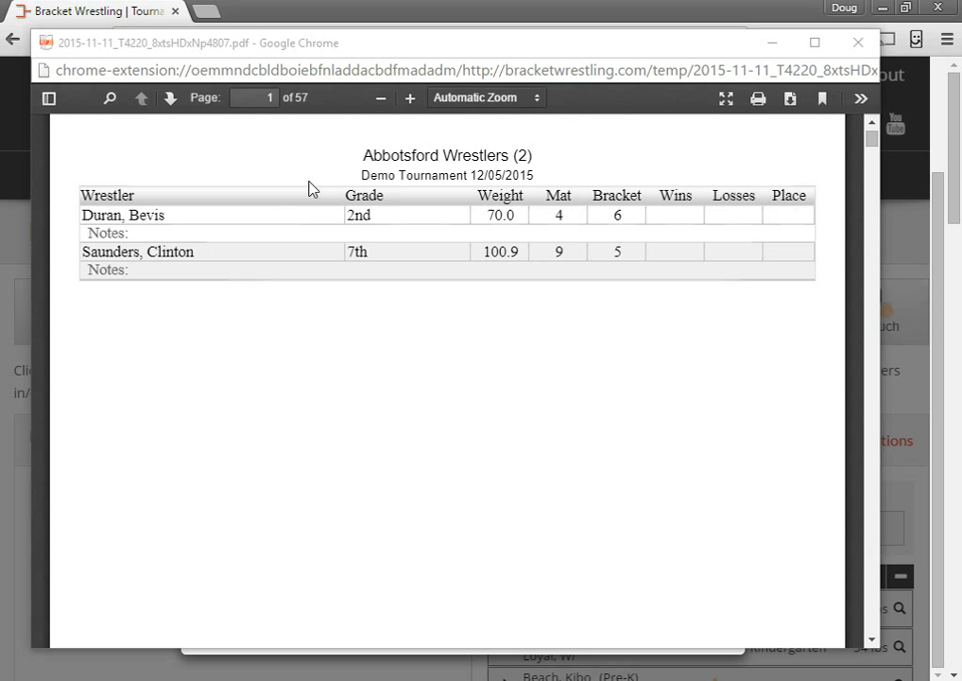
Scroll through the per-team wrestler PDF pages, then close the preview.
scroll(157, 256, down, 1)
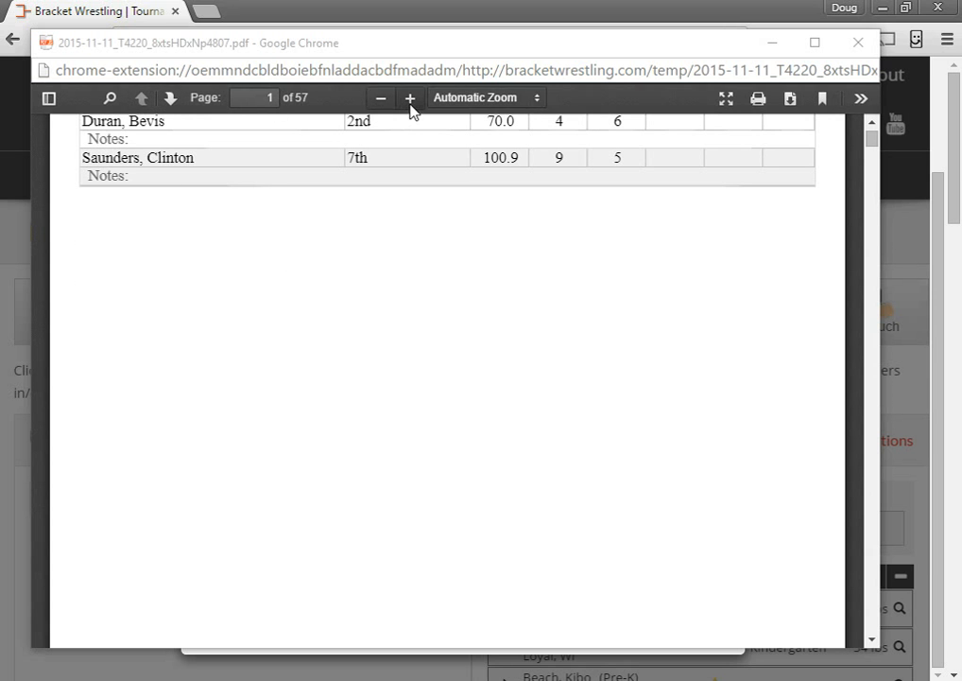
scroll(383, 265, down, 4)
scroll(383, 303, down, 12)
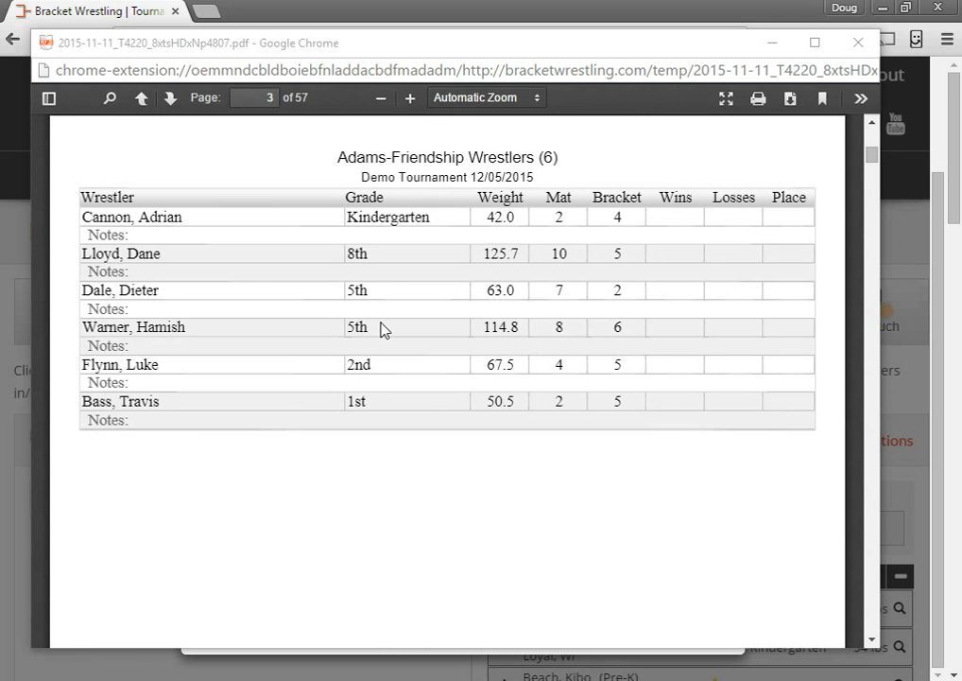
scroll(383, 327, down, 8)
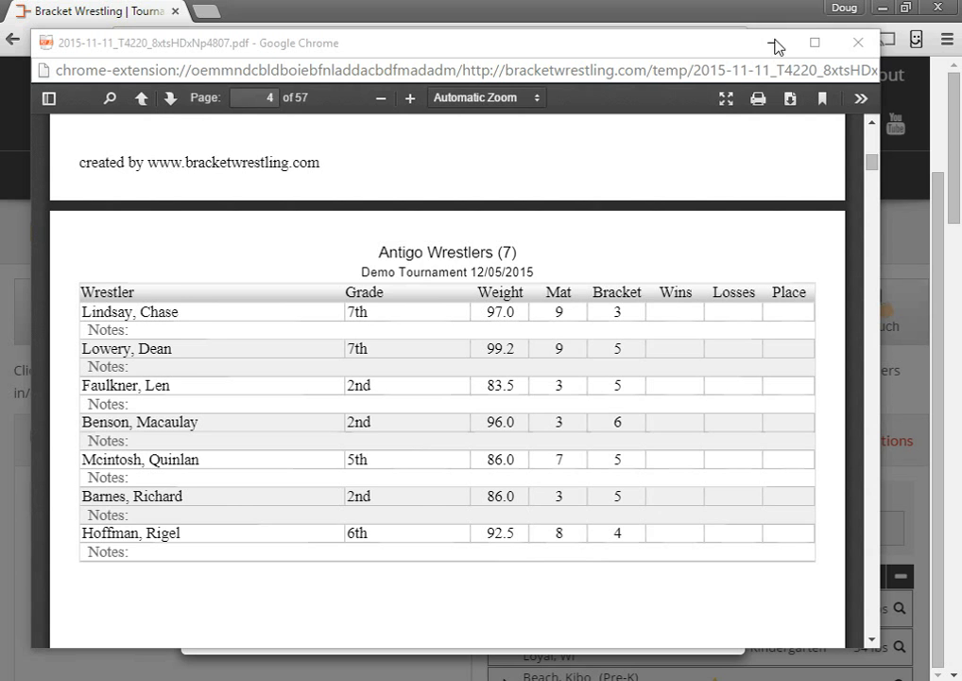
click(863, 44)
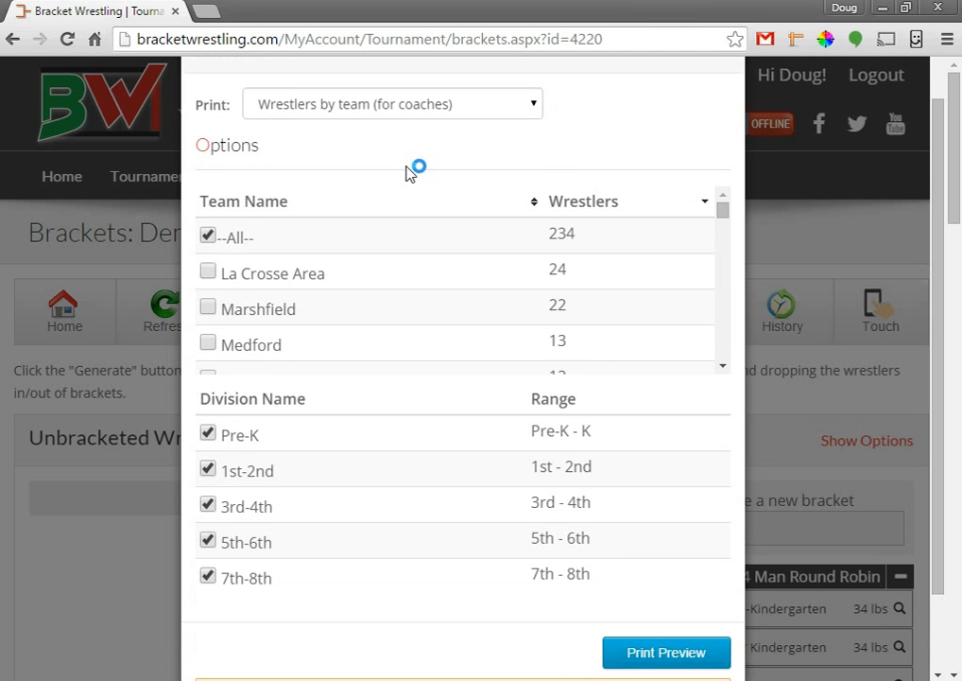
Switch the printout to Wall Brackets, generate the preview, and scroll through the 61-page PDF.
click(288, 100)
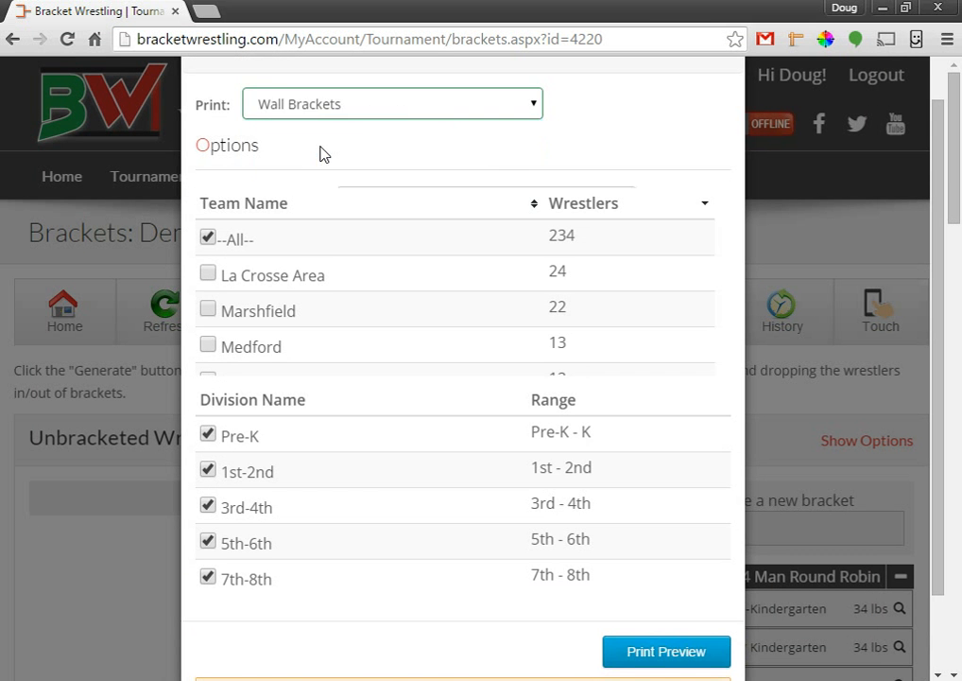
click(322, 151)
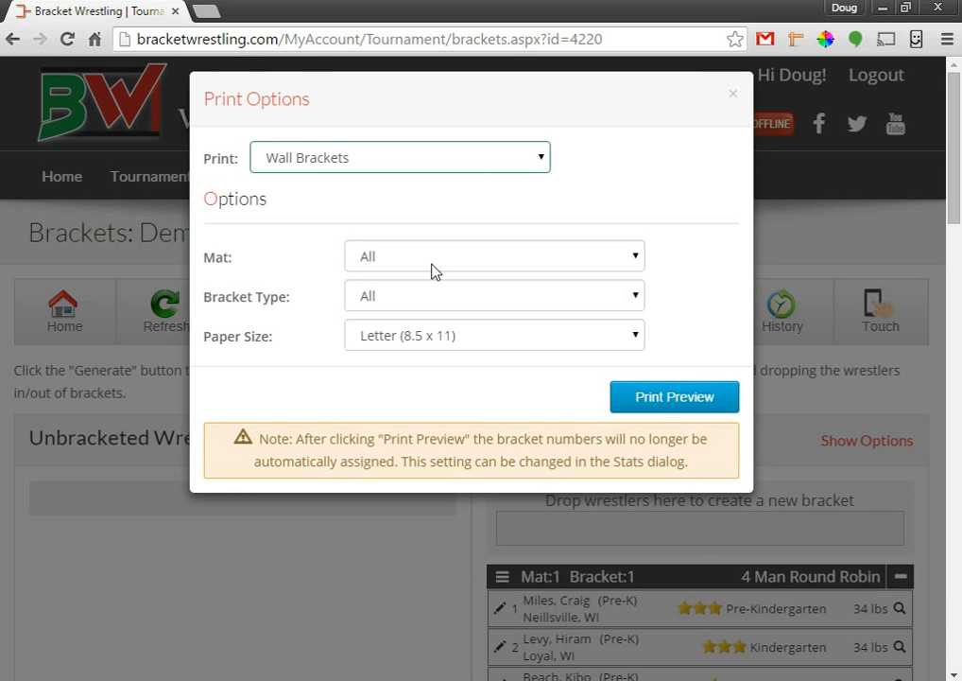
click(666, 397)
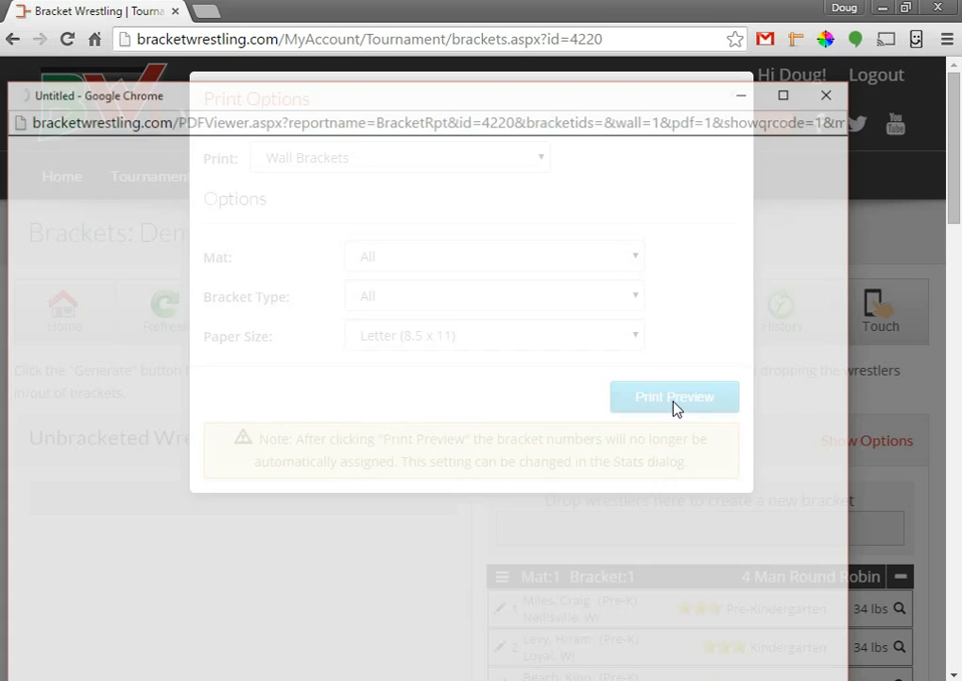
drag(505, 86, 511, 45)
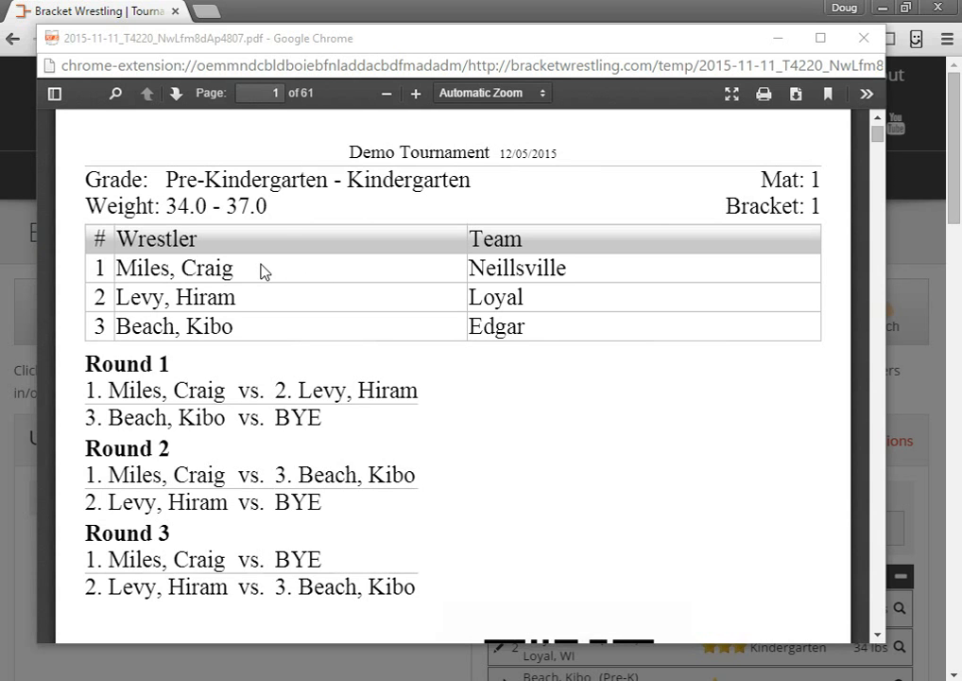
click(322, 172)
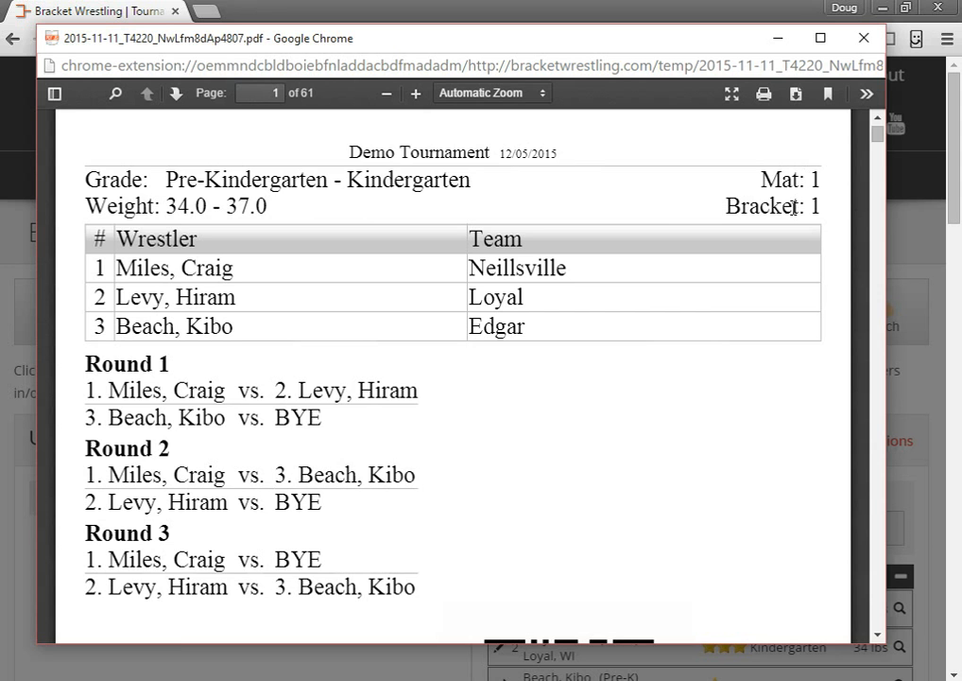
scroll(498, 290, down, 2)
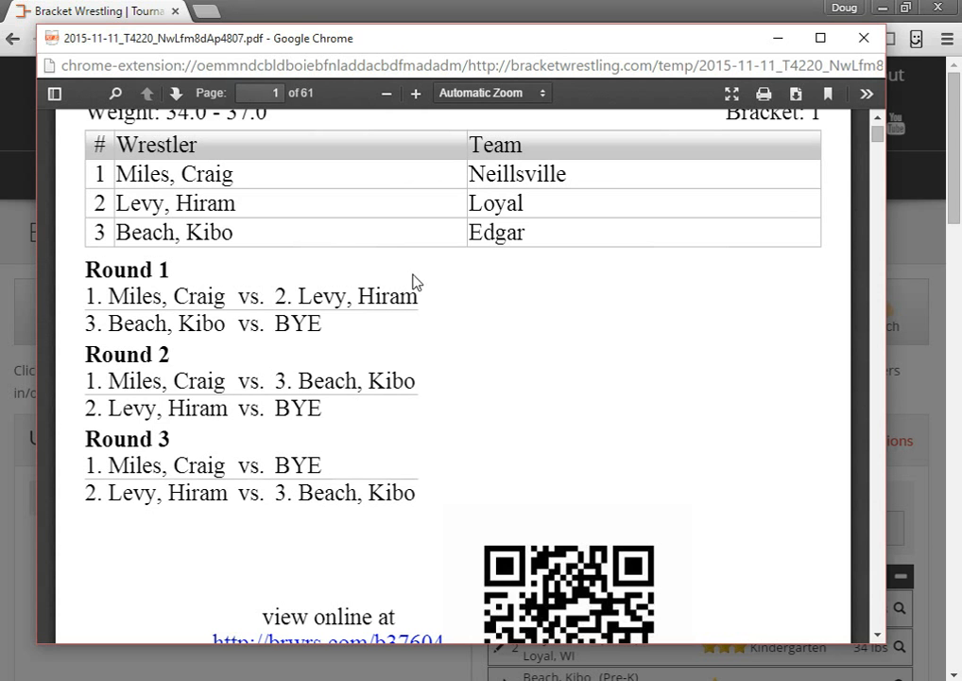
scroll(426, 331, down, 2)
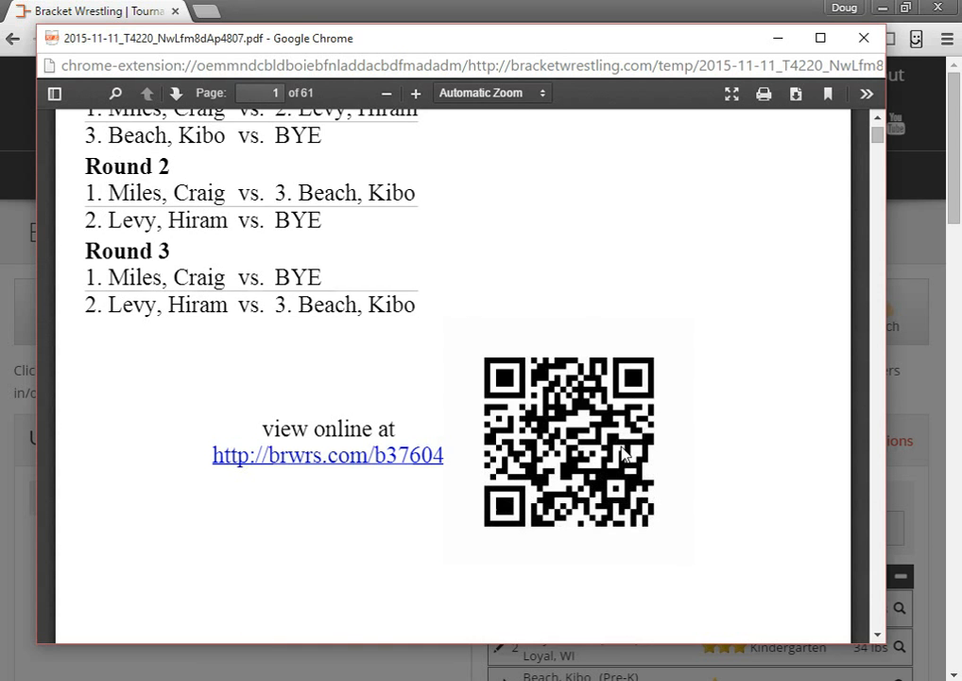
scroll(681, 419, down, 2)
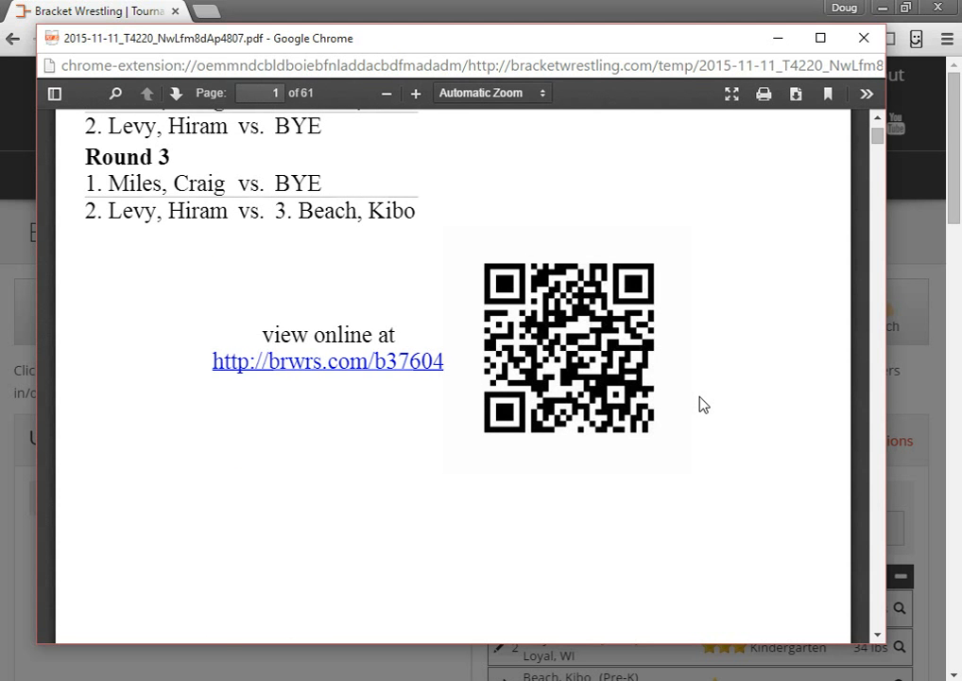
scroll(704, 404, down, 2)
scroll(704, 405, down, 8)
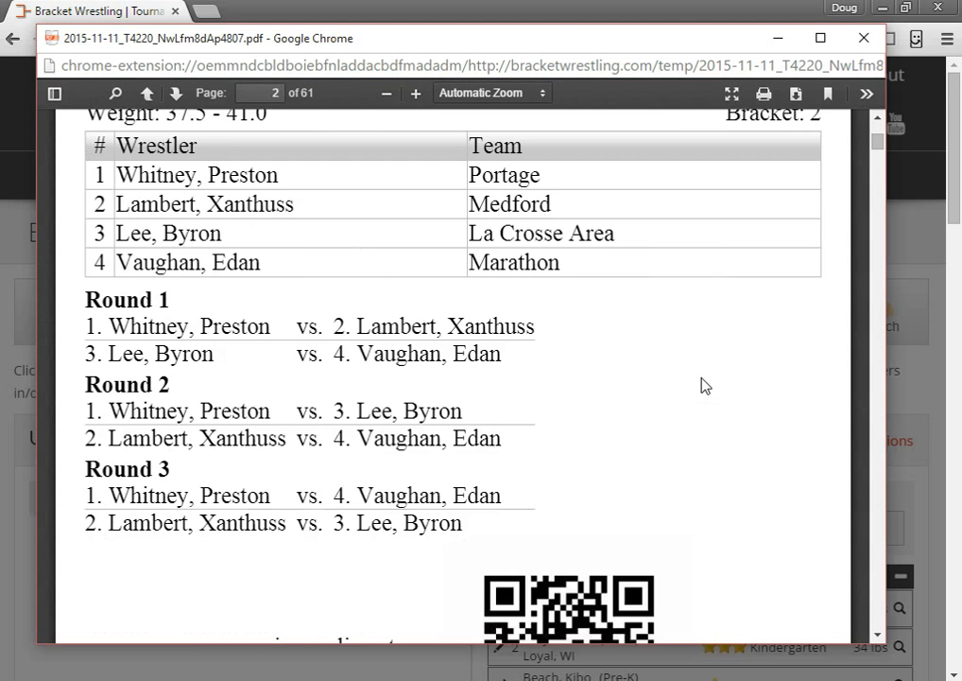
scroll(373, 185, down, 6)
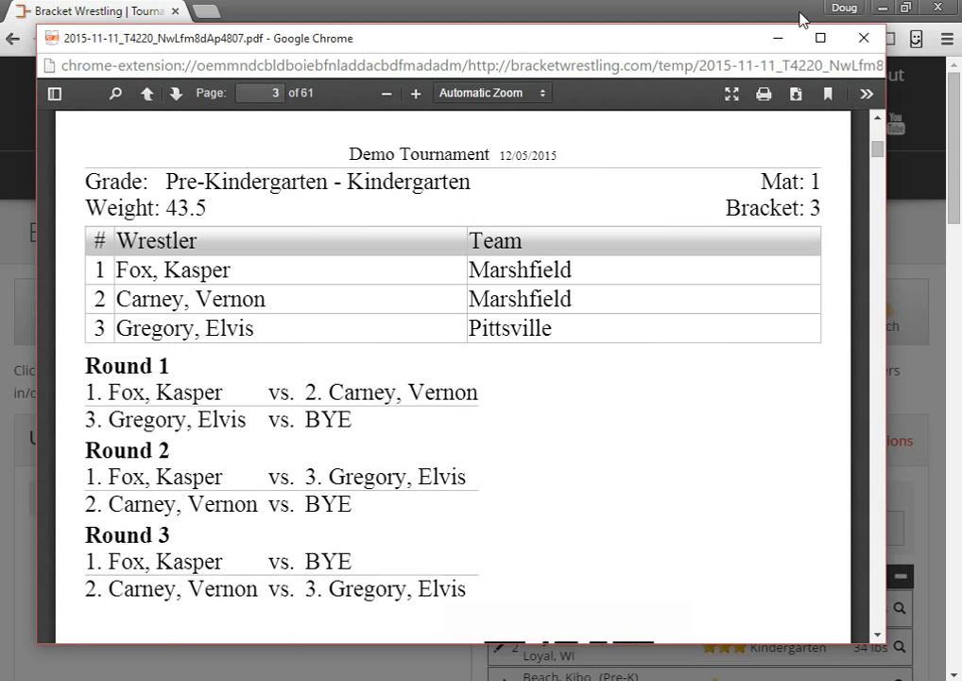
Close the wall-bracket PDF, preview Table Brackets instead, and scroll into the 61-page PDF.
click(864, 40)
click(391, 164)
click(350, 224)
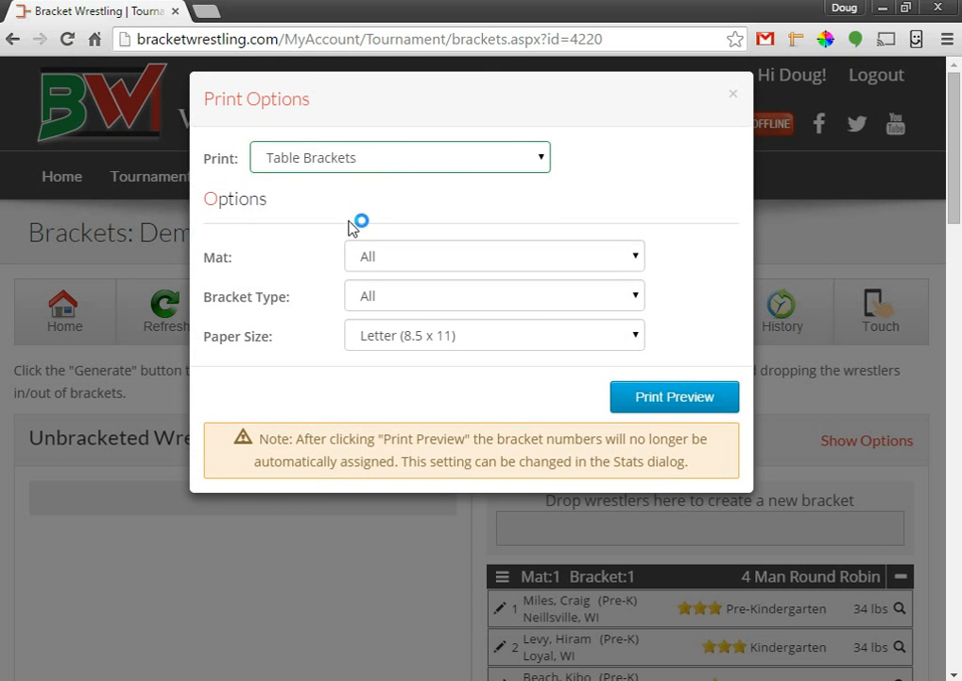
click(673, 396)
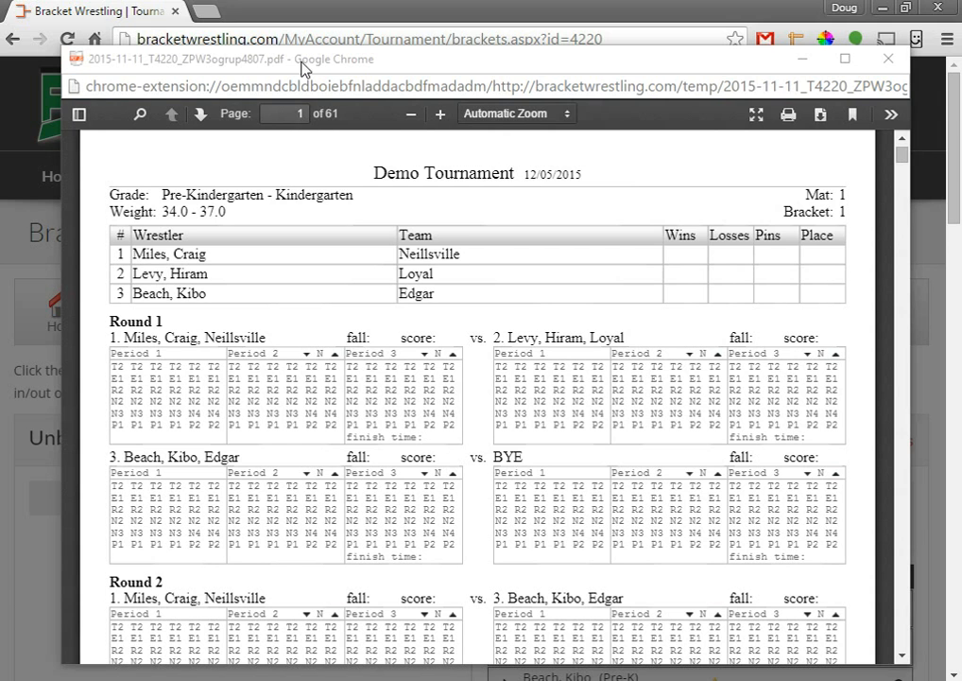
click(516, 184)
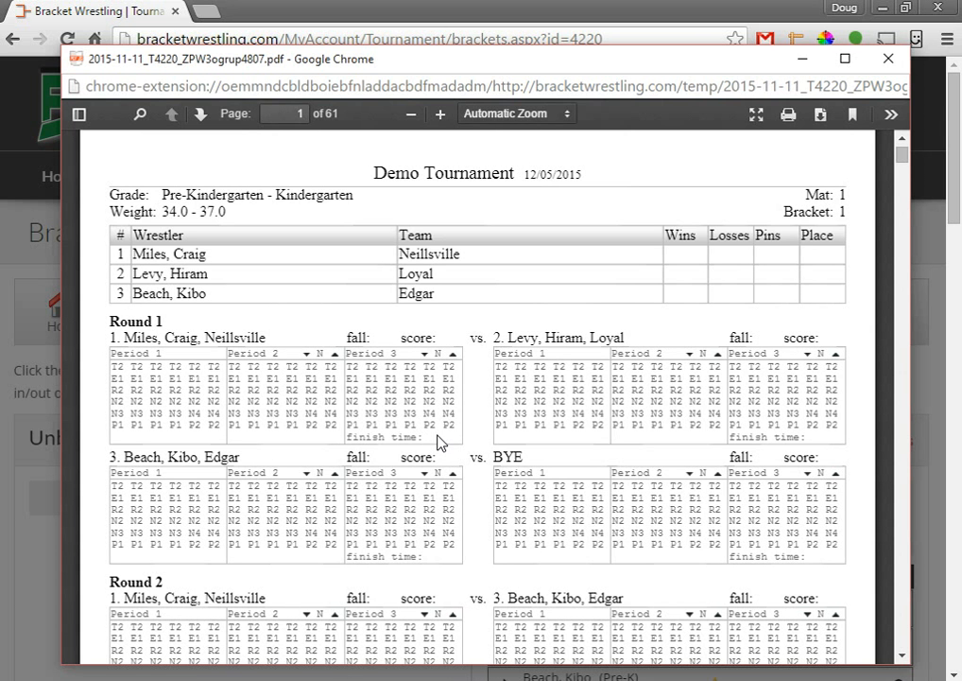
scroll(438, 443, down, 20)
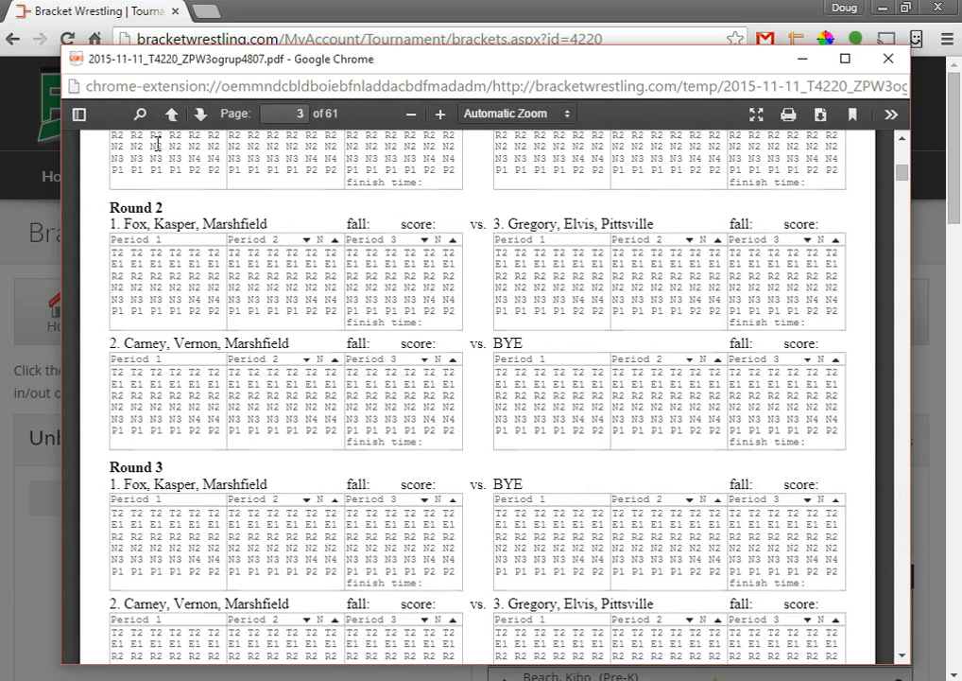
Page through the table-brackets PDF to page 7, return to page 1, and close the preview.
click(201, 113)
click(201, 113)
click(200, 113)
click(201, 114)
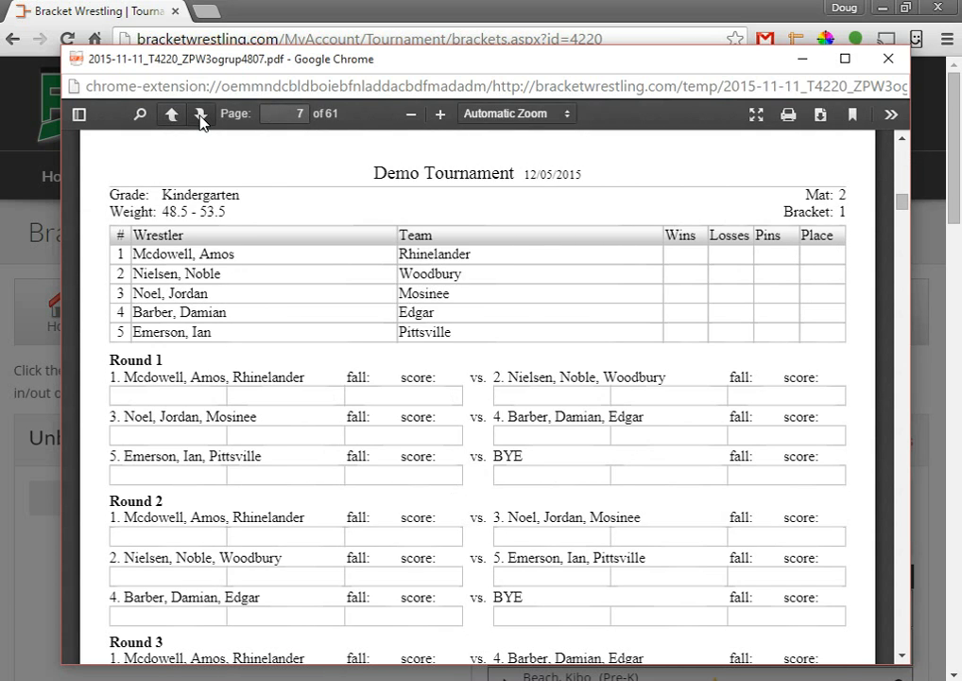
scroll(230, 359, down, 1)
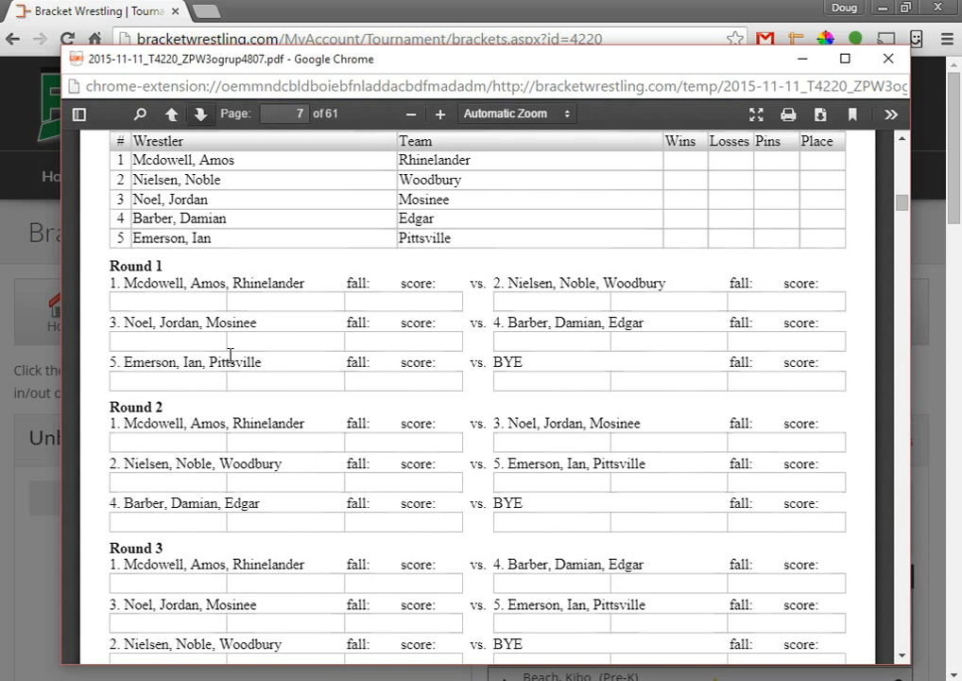
scroll(229, 356, down, 2)
scroll(230, 378, up, 2)
scroll(388, 315, up, 2)
scroll(387, 315, down, 7)
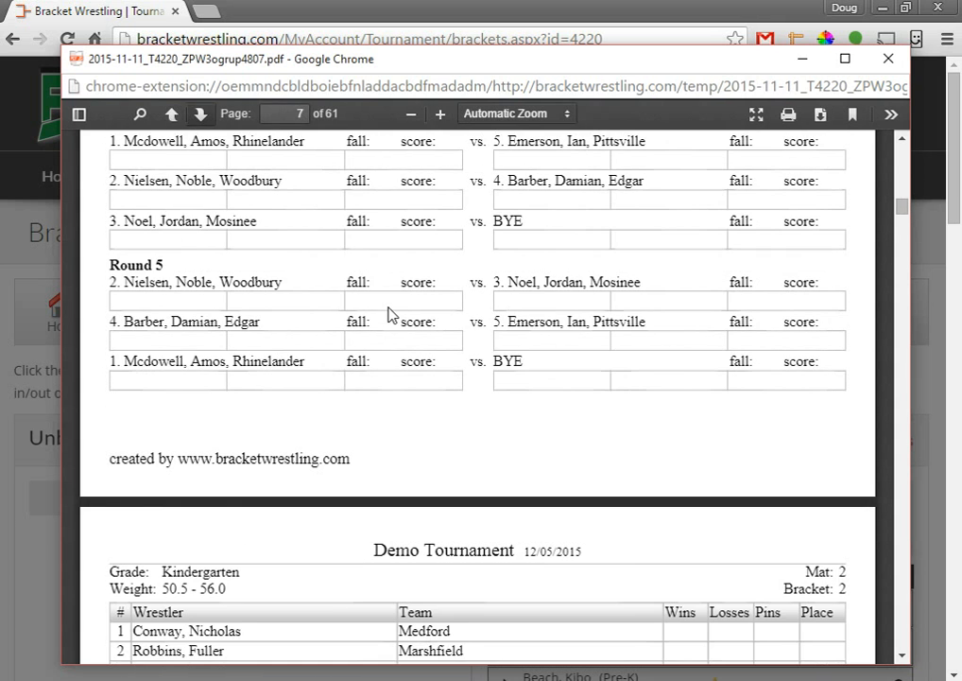
scroll(387, 315, up, 7)
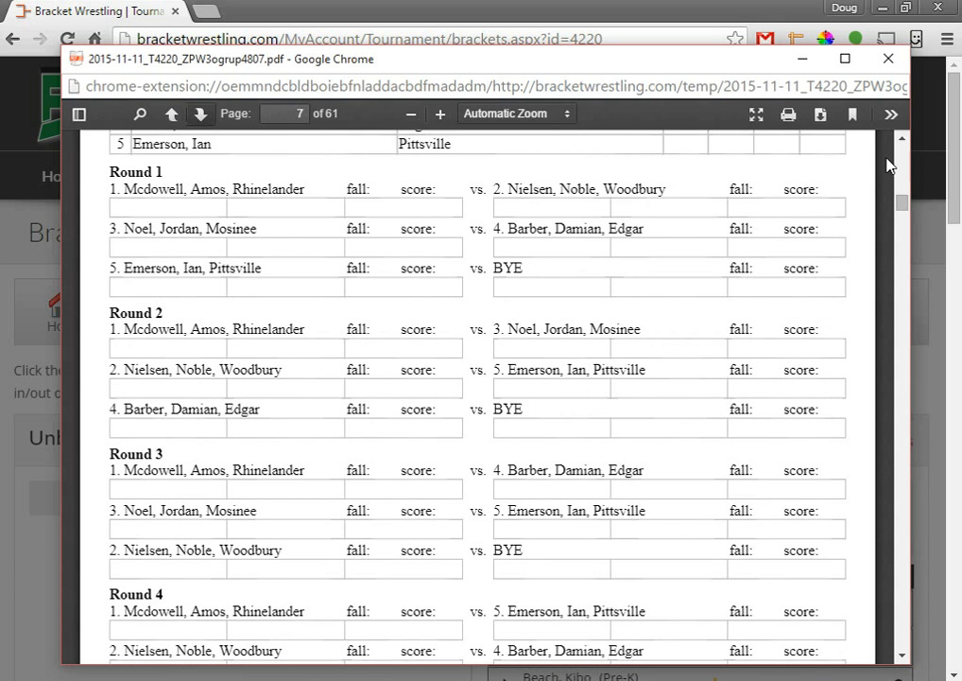
drag(906, 196, 911, 65)
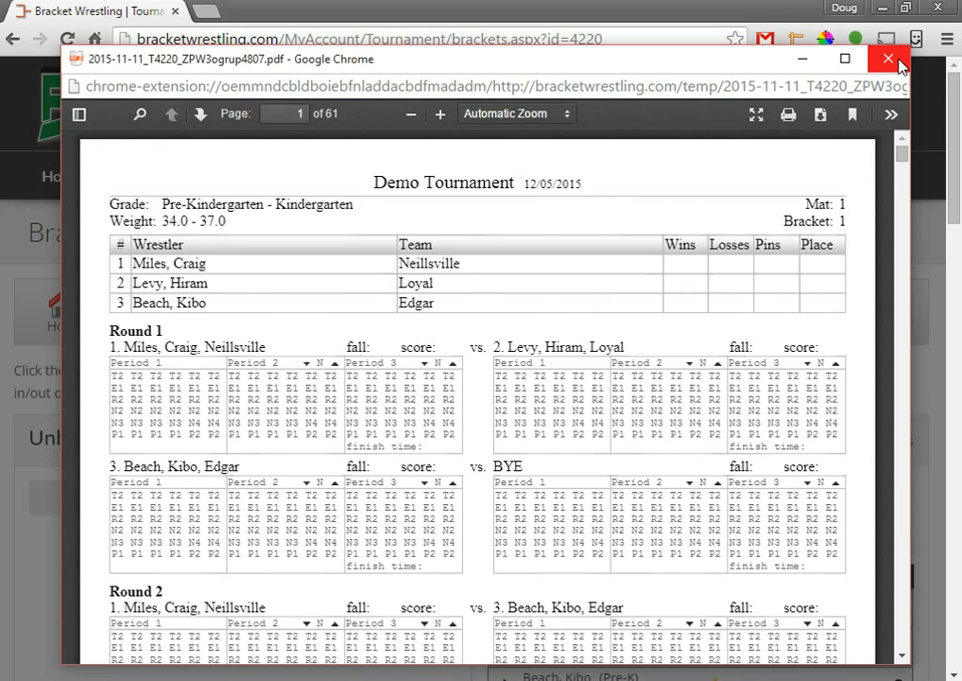
click(889, 61)
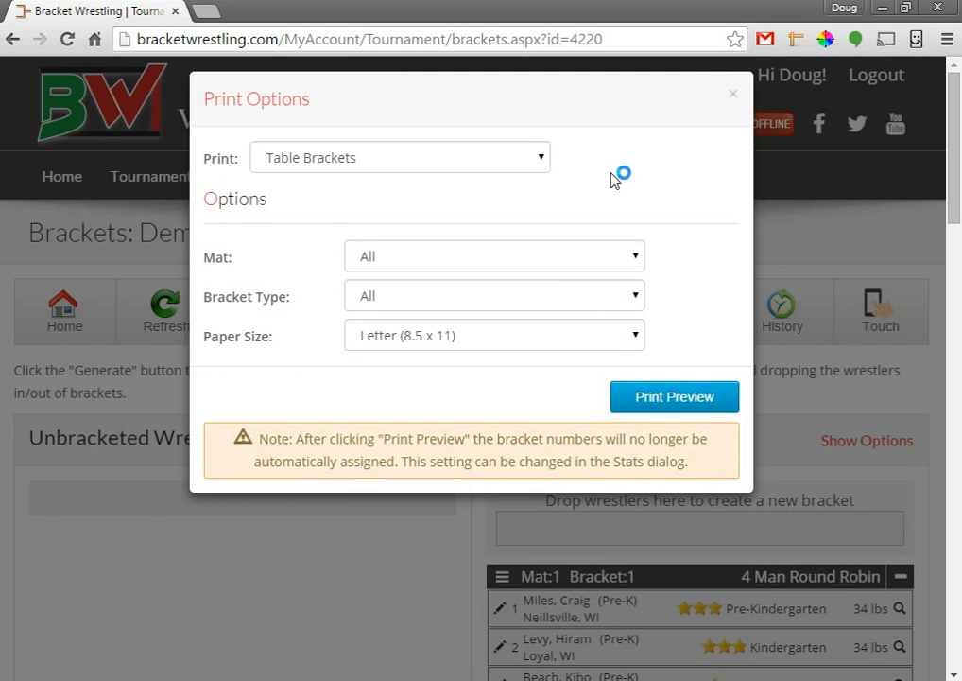
Dismiss Print Options and bring Mat 1 Bracket 3 into view.
click(735, 96)
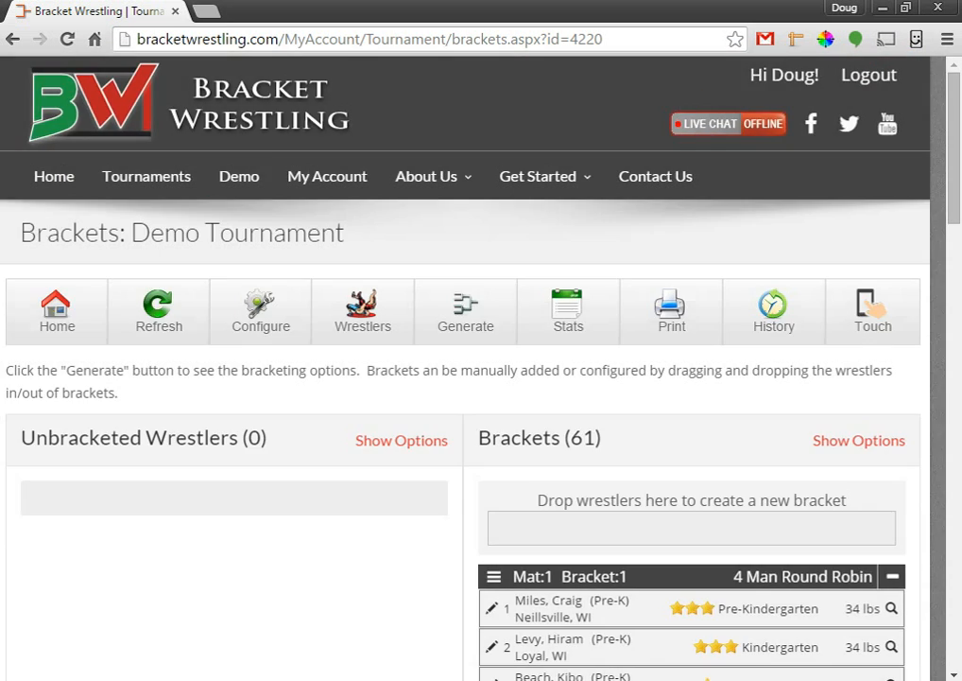
scroll(327, 449, down, 1)
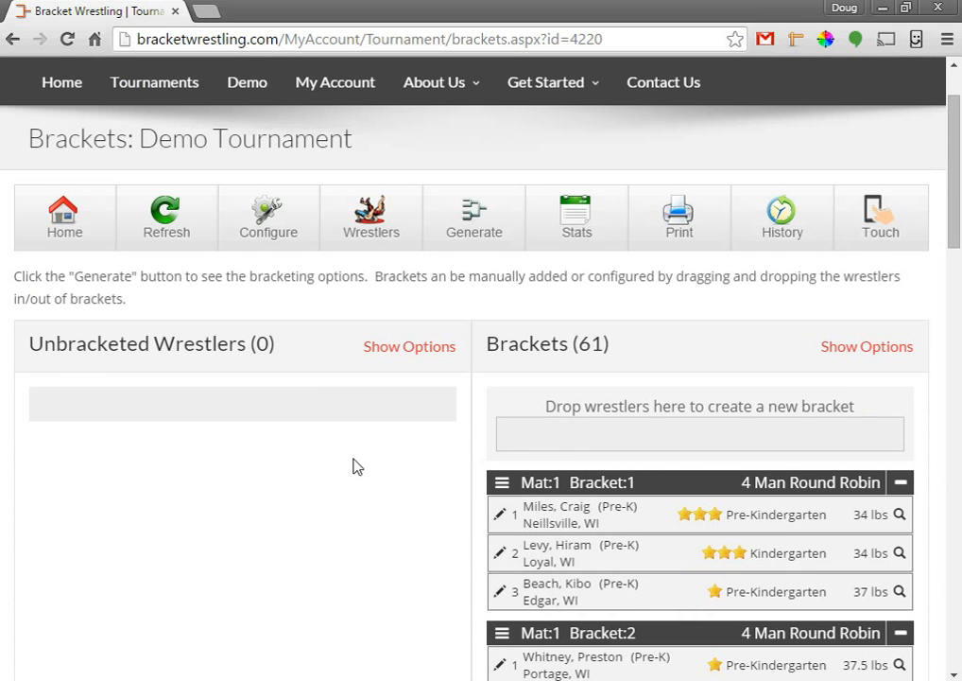
scroll(350, 459, down, 1)
scroll(359, 471, down, 1)
scroll(359, 471, down, 2)
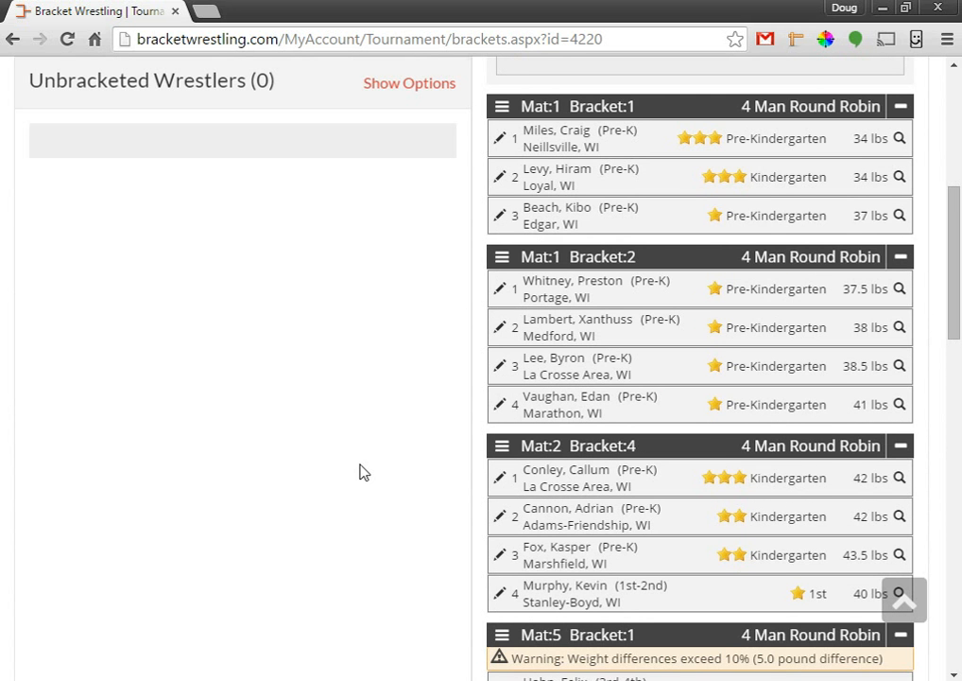
scroll(359, 471, down, 5)
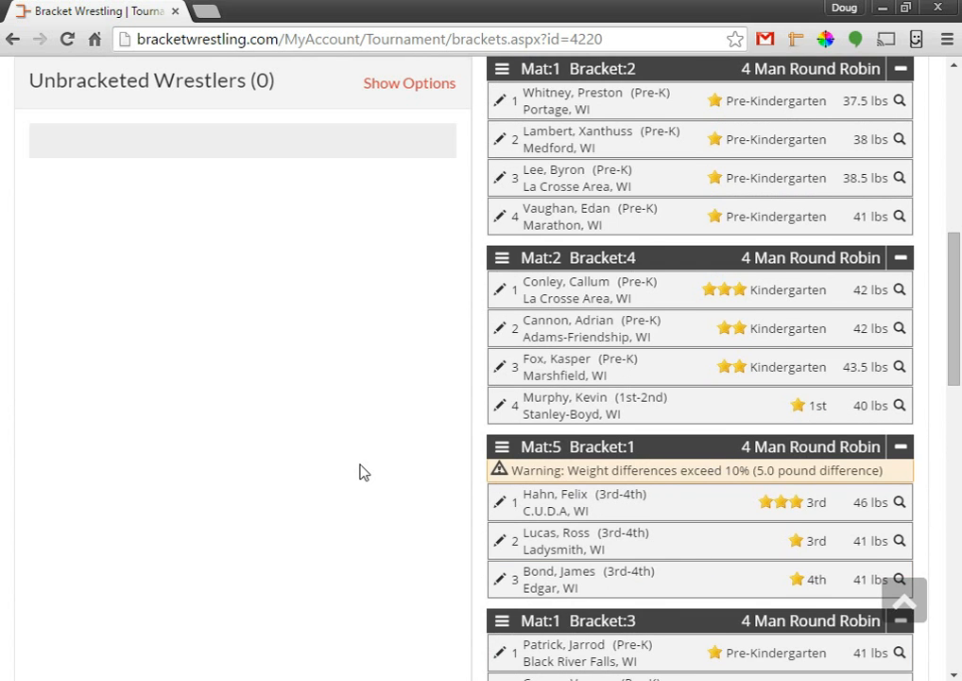
scroll(359, 471, down, 2)
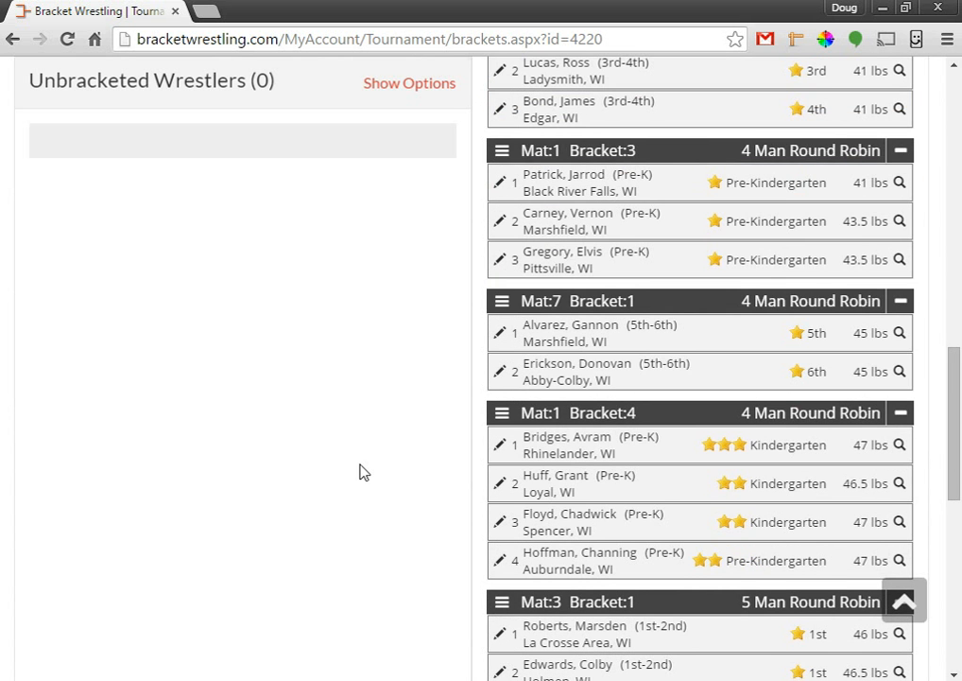
scroll(709, 456, up, 3)
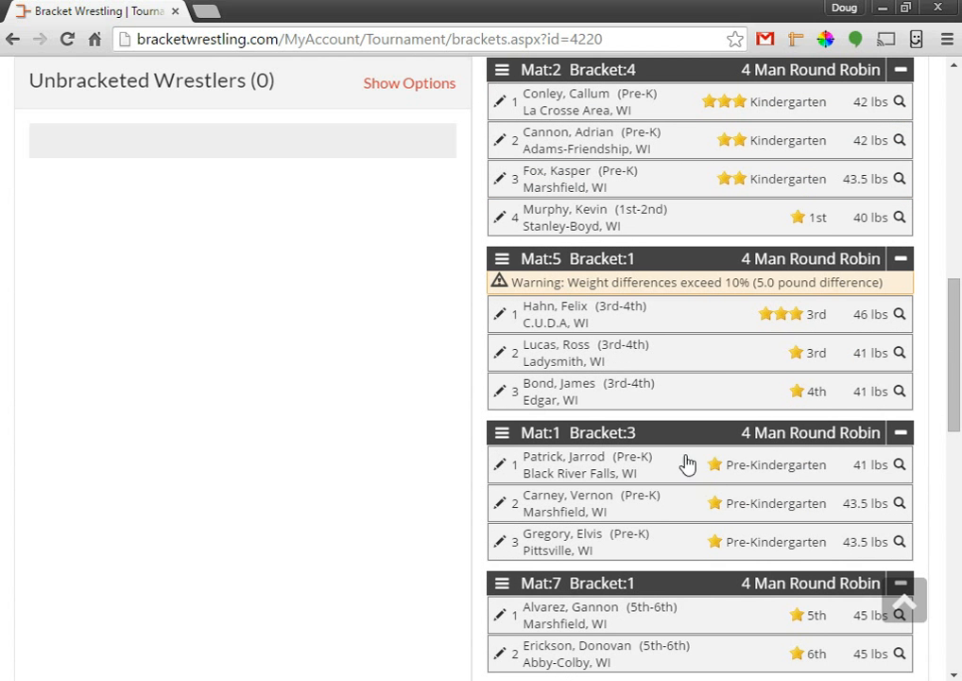
Swap the 41 lb Black River Falls wrestler with the 43.5 lb Marshfield wrestler in Mat 2 Bracket 4.
drag(843, 189, 891, 188)
click(605, 349)
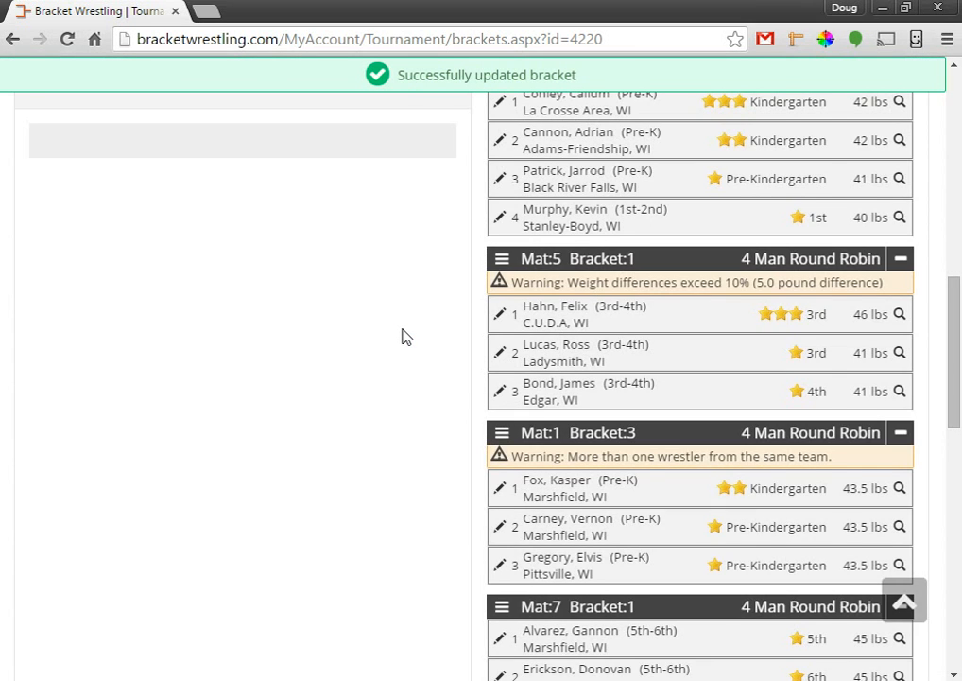
scroll(407, 338, up, 8)
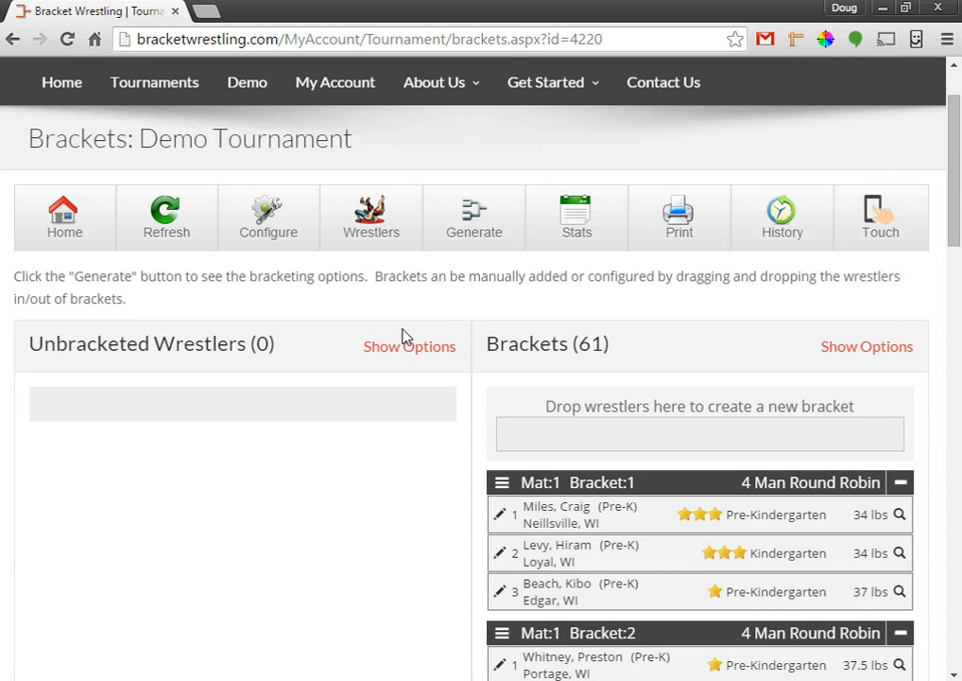
click(786, 224)
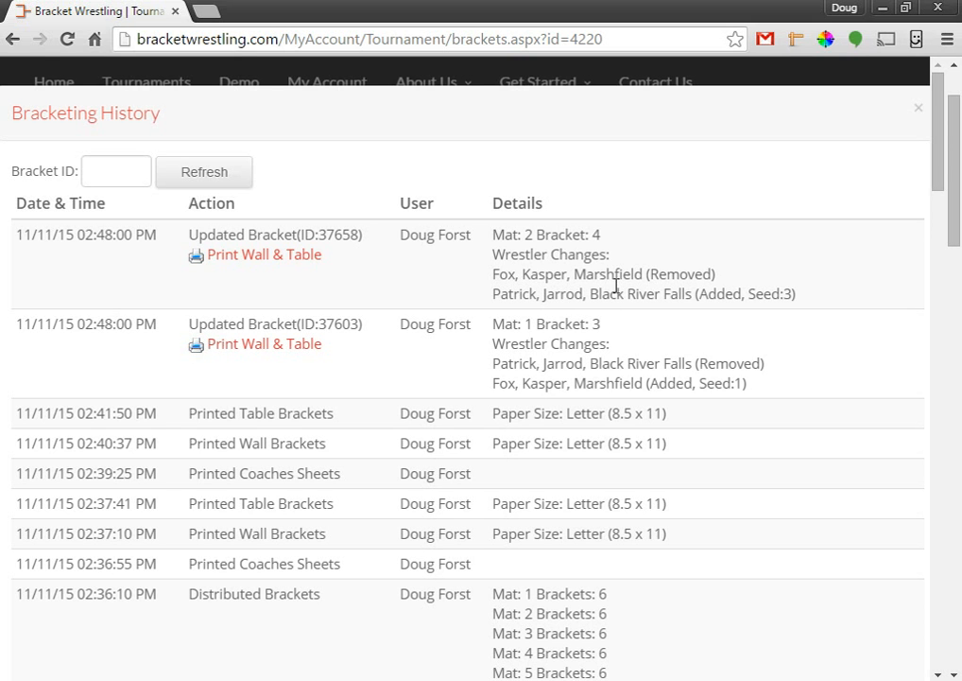
drag(669, 273, 680, 274)
click(713, 298)
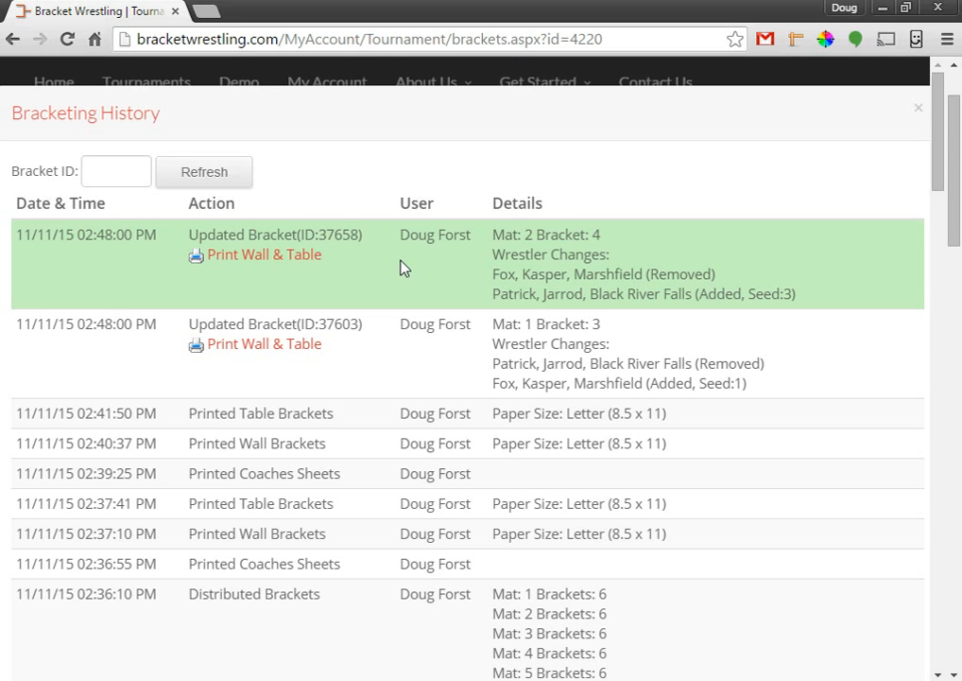
click(919, 113)
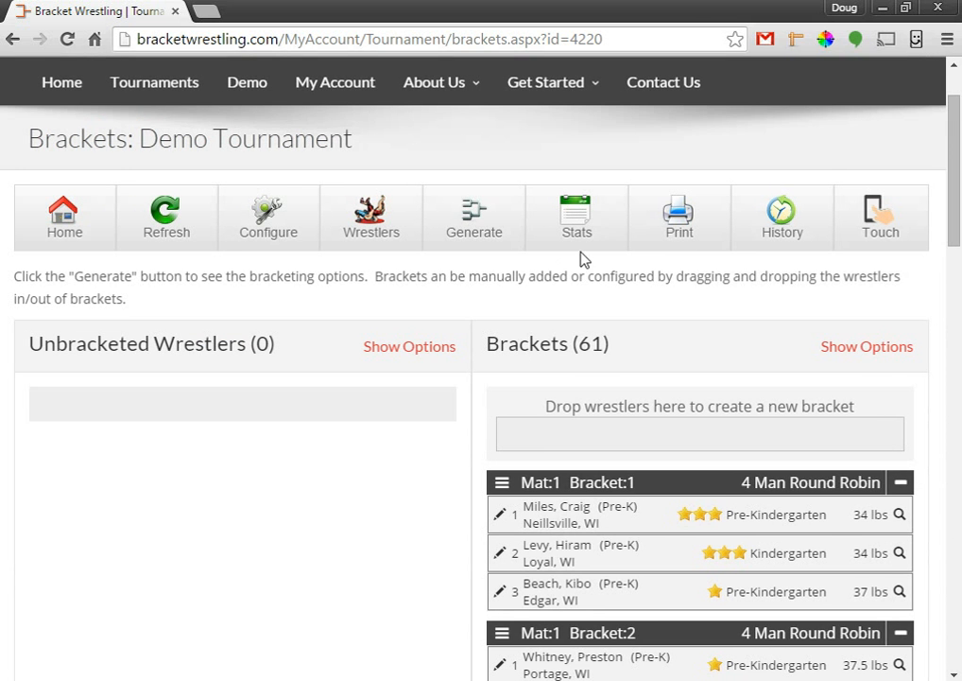
scroll(416, 431, down, 1)
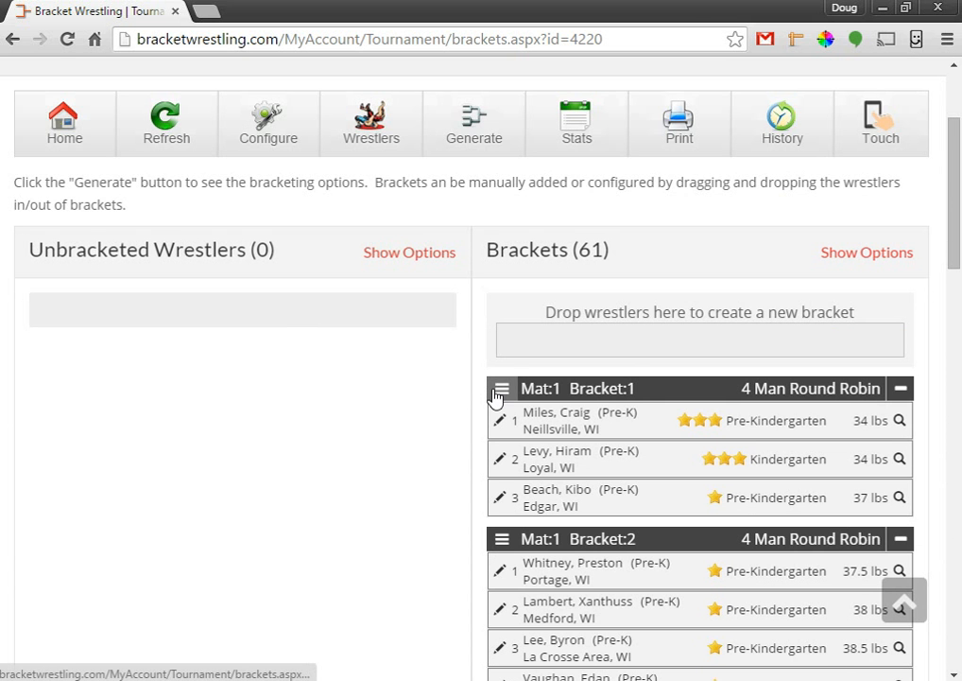
drag(626, 390, 641, 390)
click(643, 390)
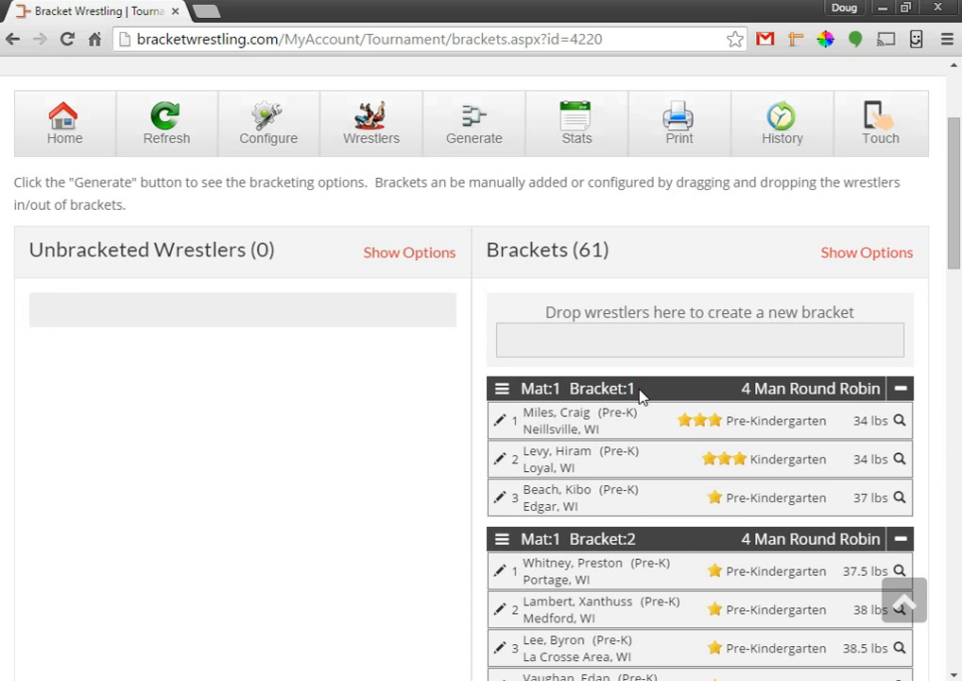
click(501, 391)
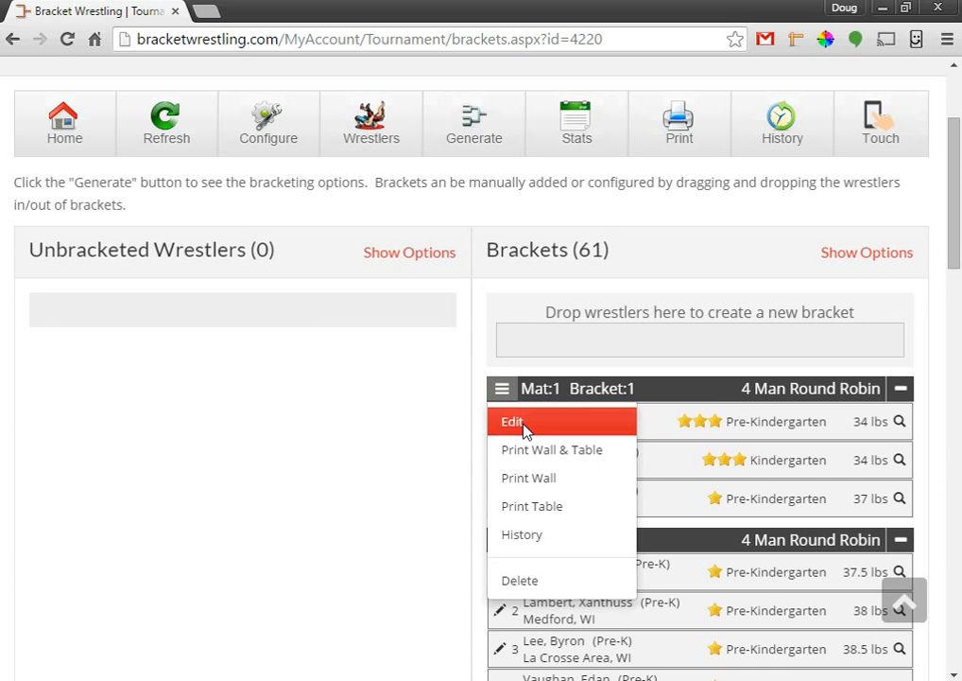
click(520, 431)
click(402, 174)
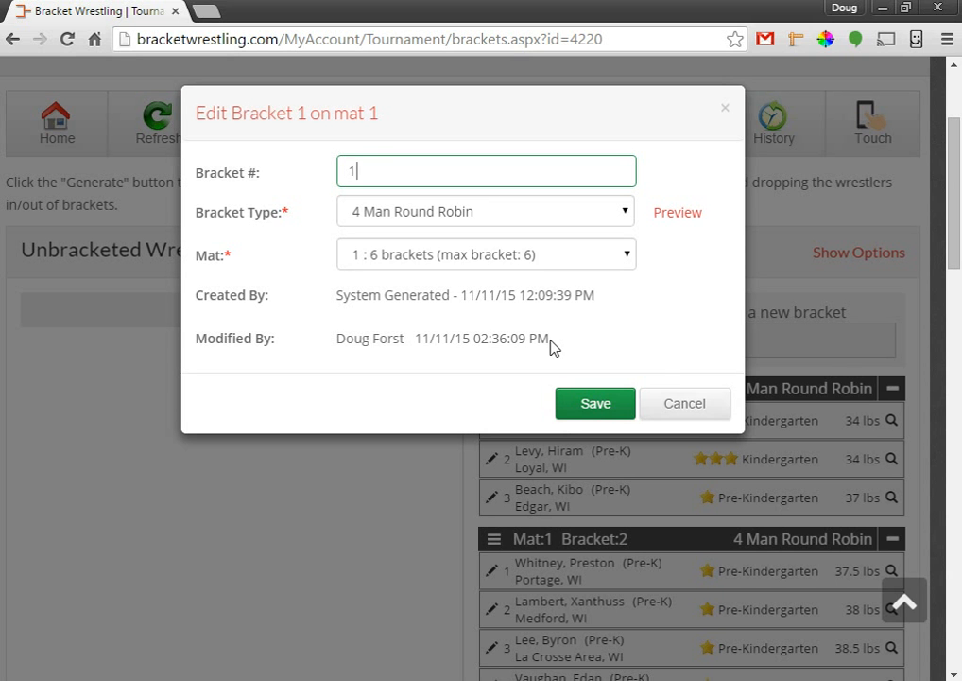
click(700, 404)
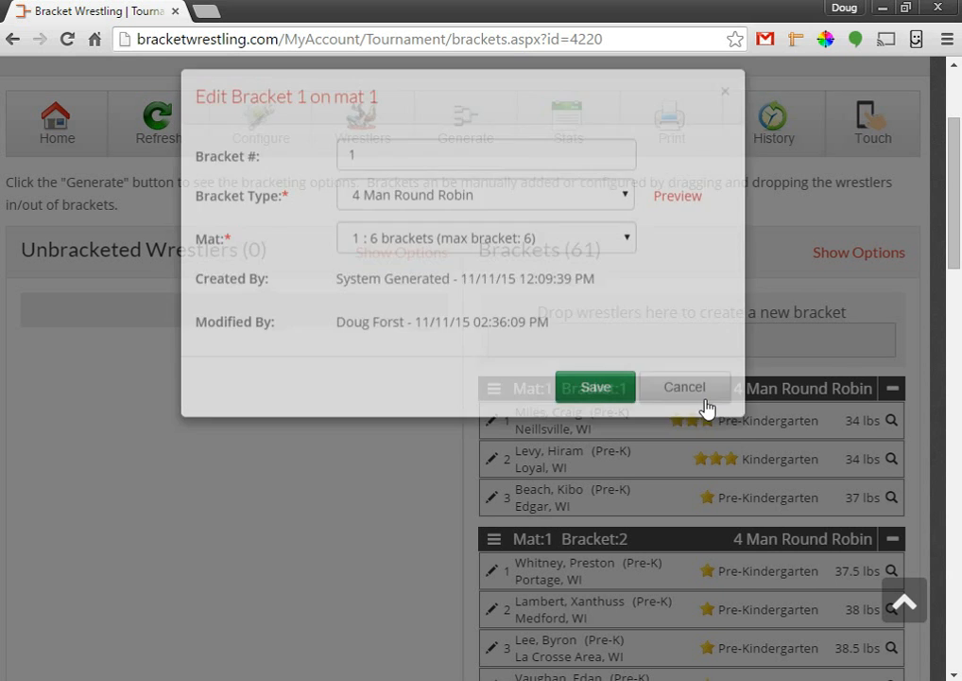
scroll(367, 391, up, 1)
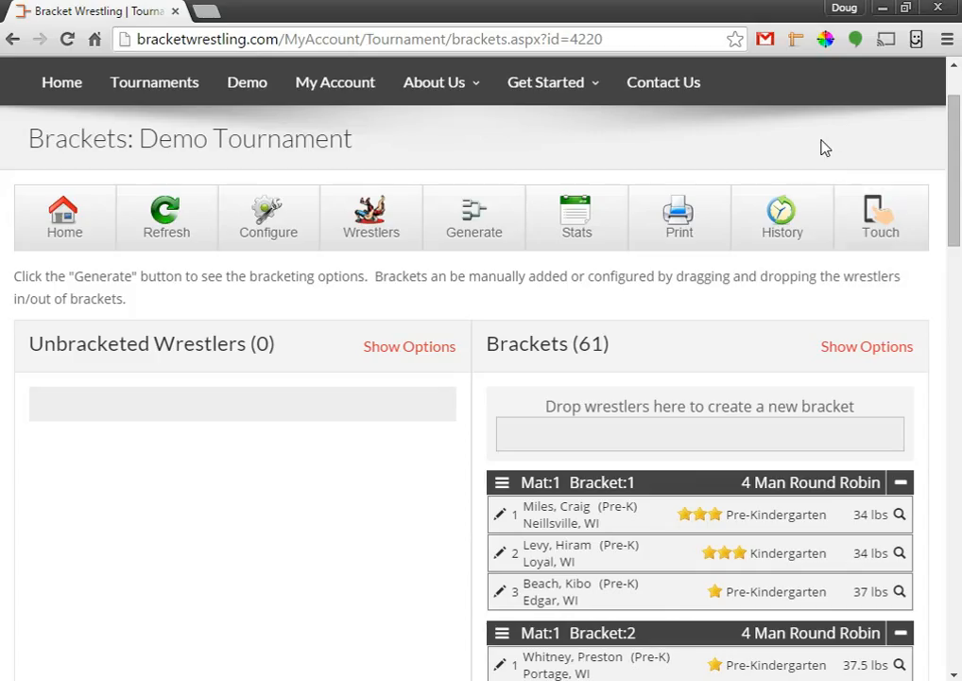
click(875, 210)
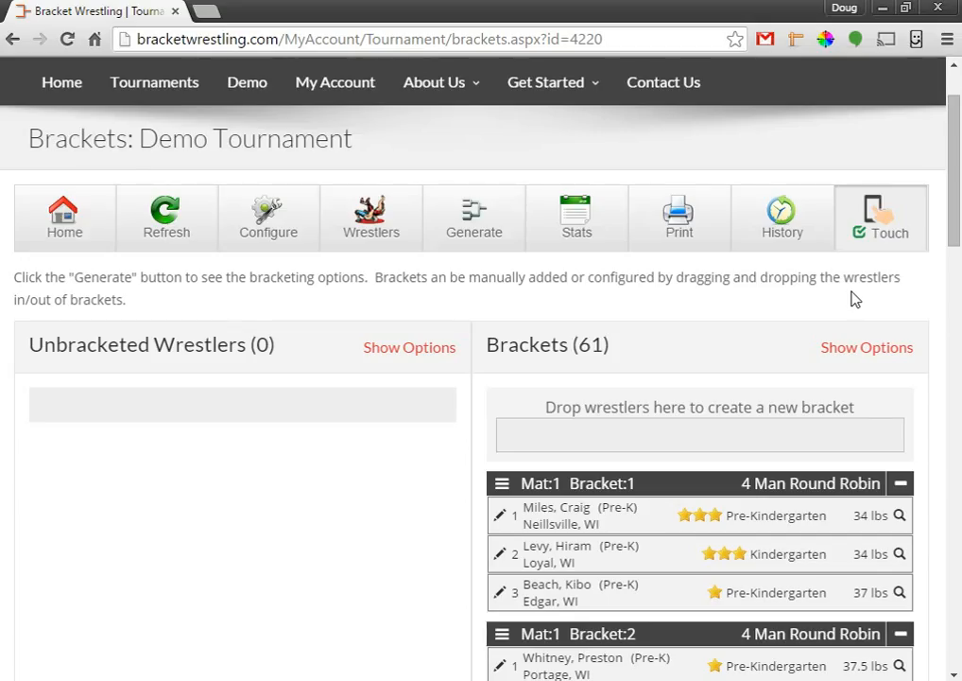
click(882, 238)
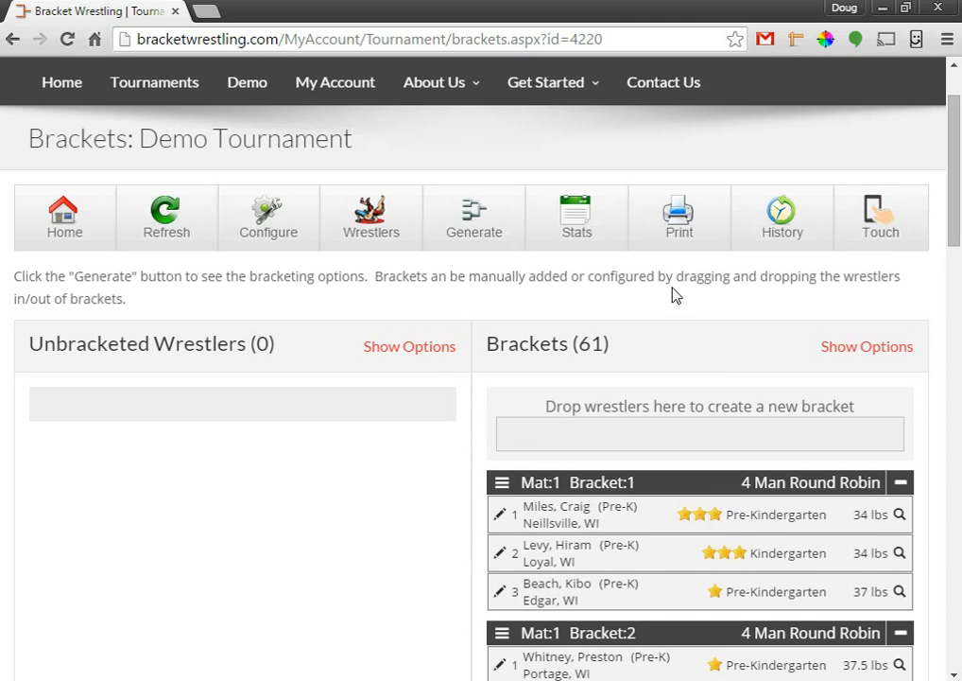